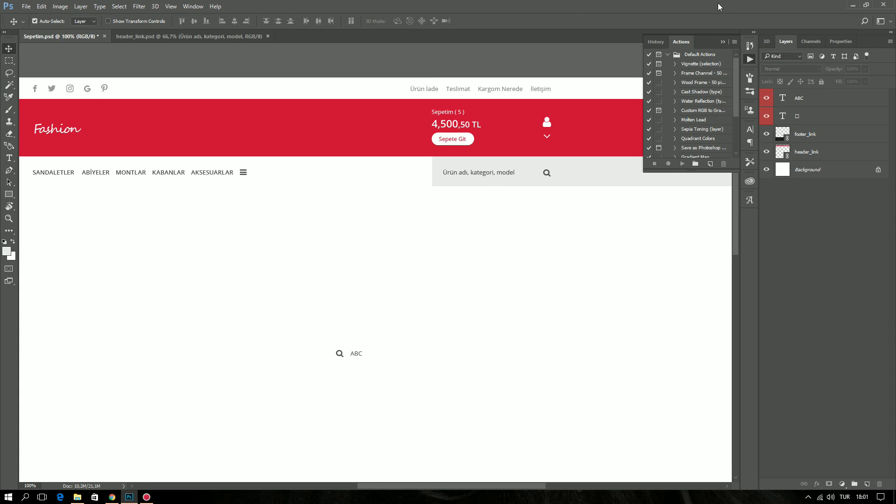
Close the History/Actions panel, check the product photos folder, and fit the whole Sepetim page on screen
click(722, 41)
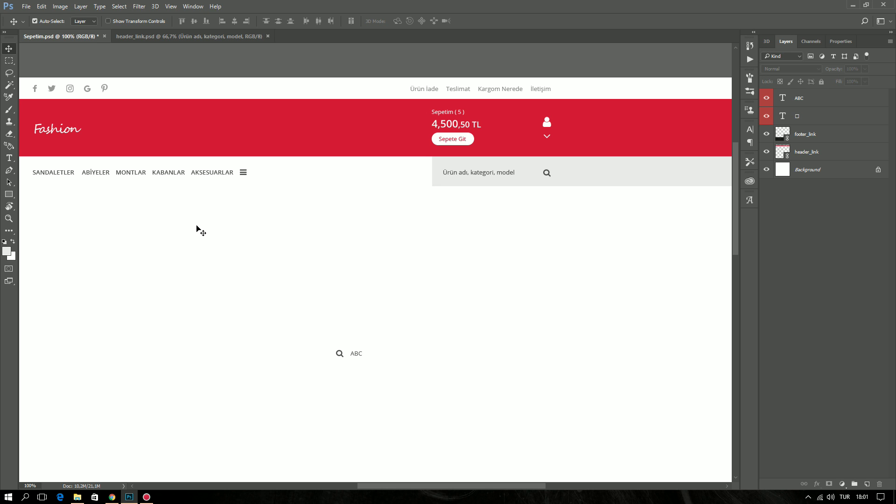
click(77, 496)
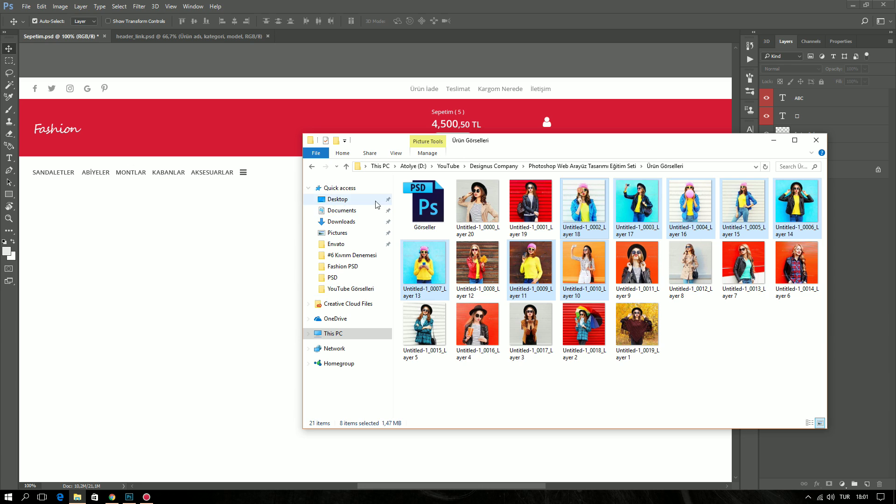
click(157, 36)
click(61, 35)
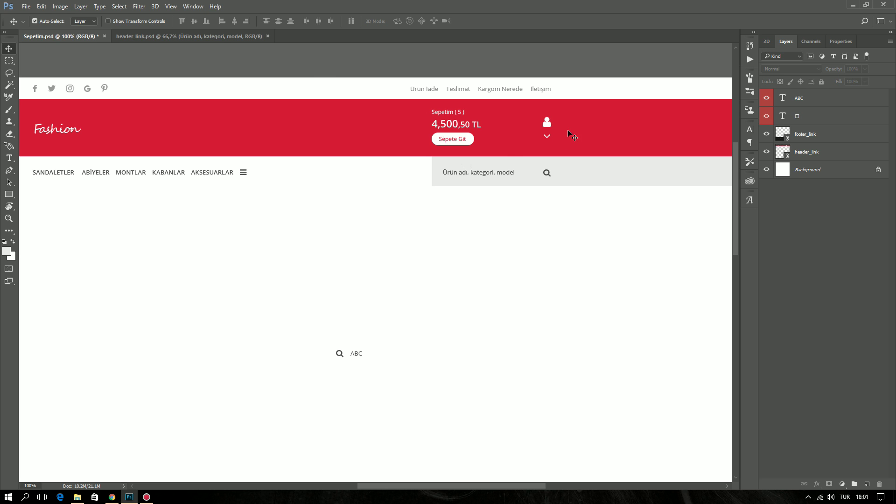
key(ctrl+minus)
key(ctrl+minus)
key(ctrl+minus)
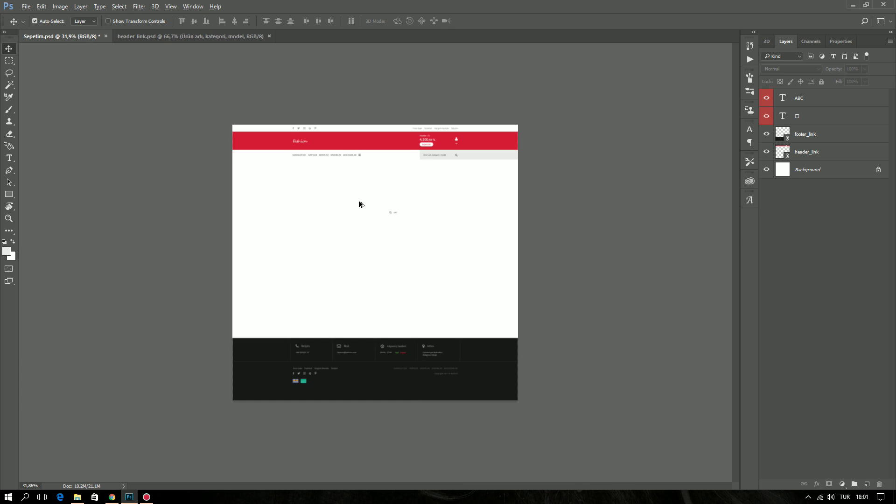
key(ctrl+0)
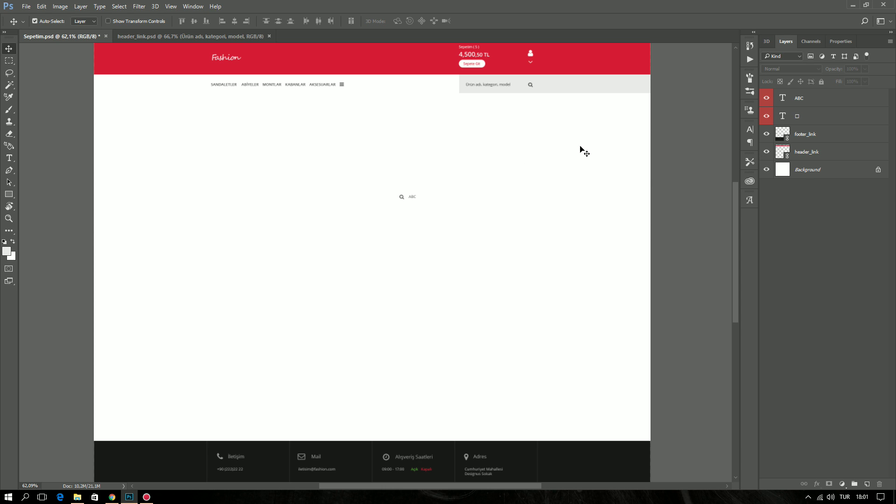
Create a 1920 × 100 px grey rectangle and move it toward the navigation bar
click(11, 195)
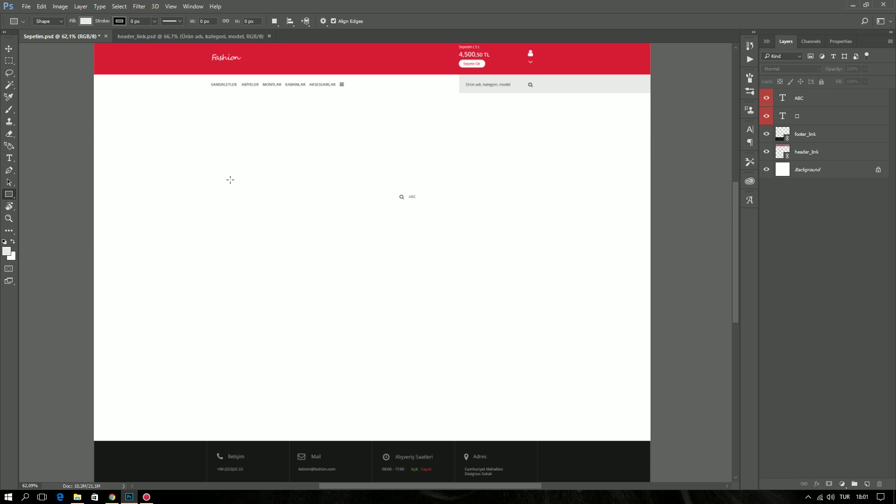
click(356, 210)
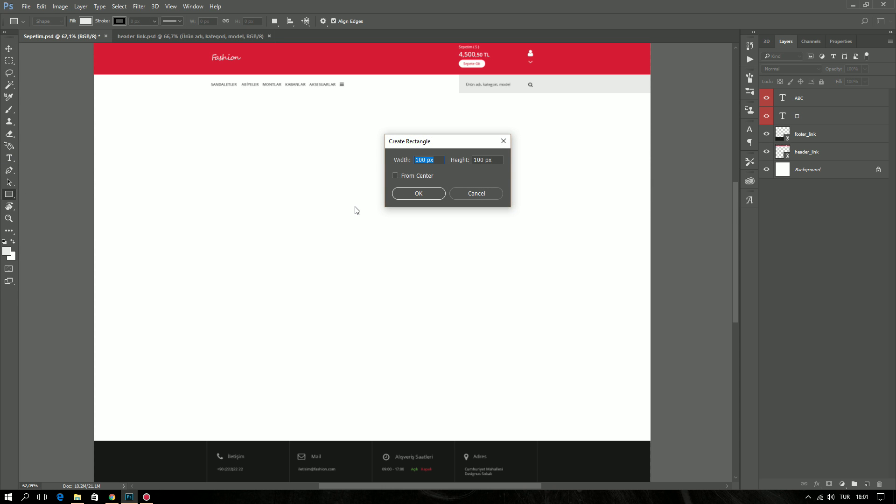
text(20)
key(Return)
key(v)
mouse_move(348, 204)
mouse_down()
mouse_move(254, 157)
mouse_move(258, 142)
mouse_up()
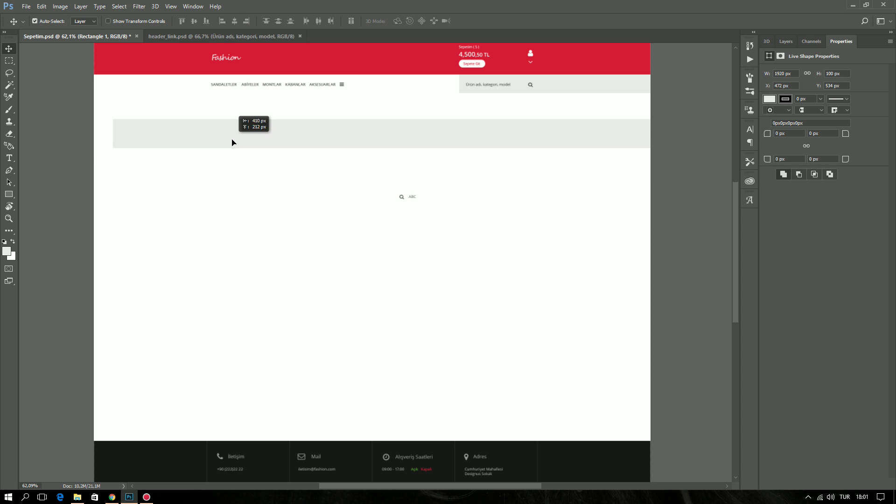
Left-align the grey bar to the canvas and stretch it from under the navigation to the footer
key(ctrl+a)
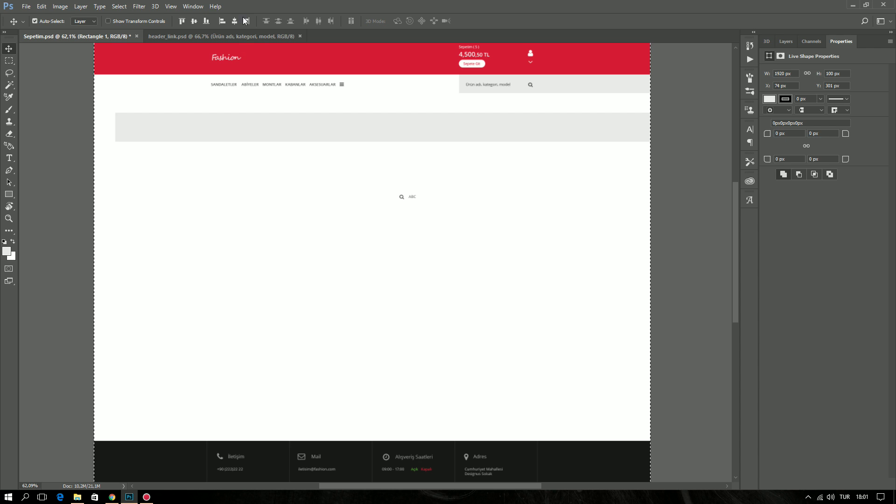
click(231, 22)
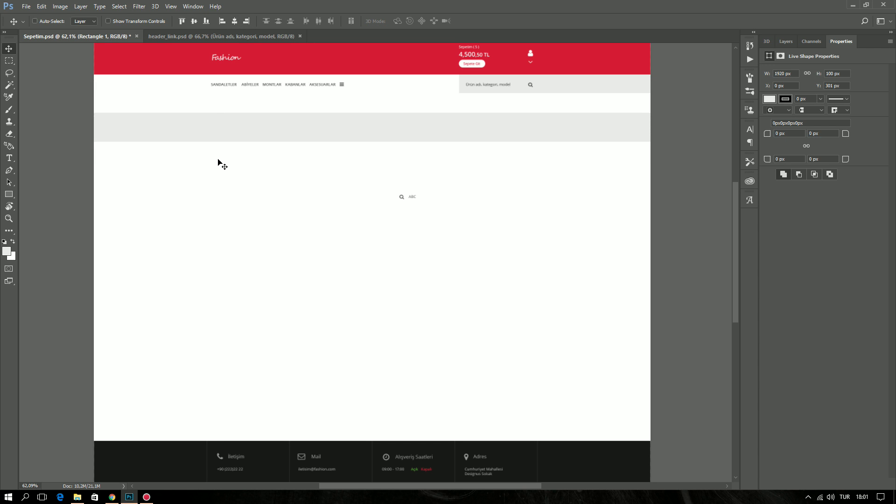
key(ctrl+t)
drag(323, 144, 332, 441)
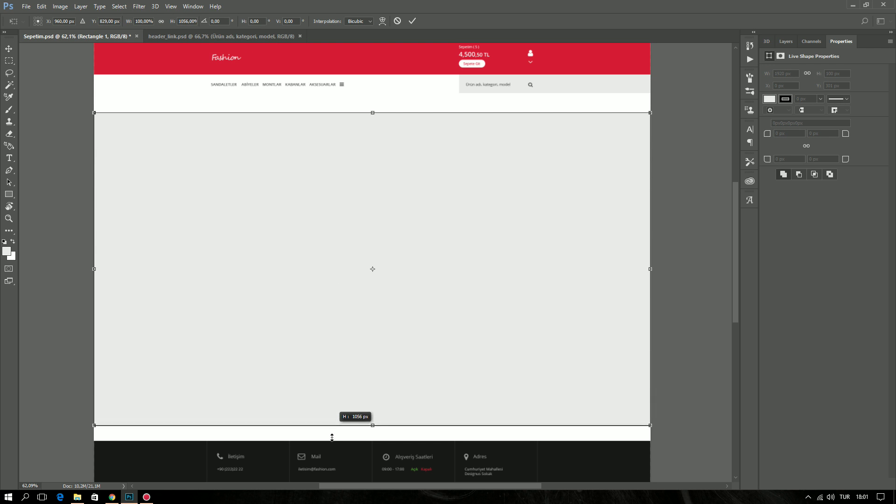
key(Return)
scroll(526, 83, up, 5)
drag(503, 215, 501, 159)
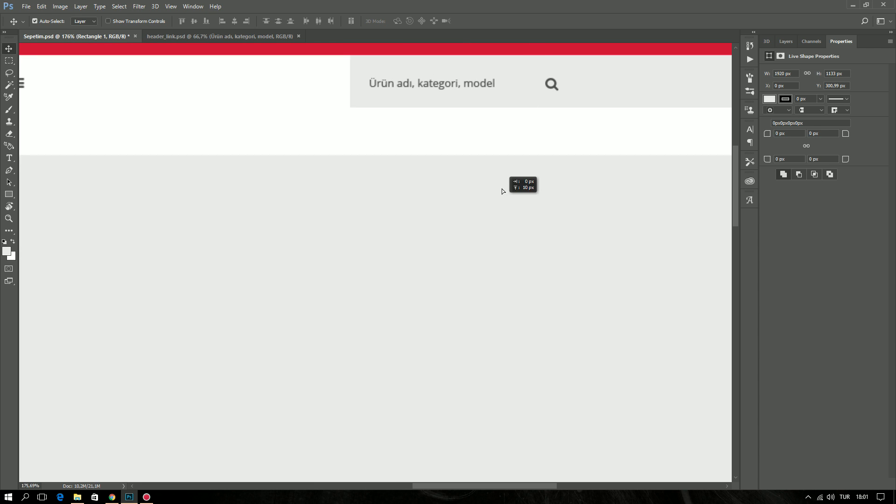
key(Down)
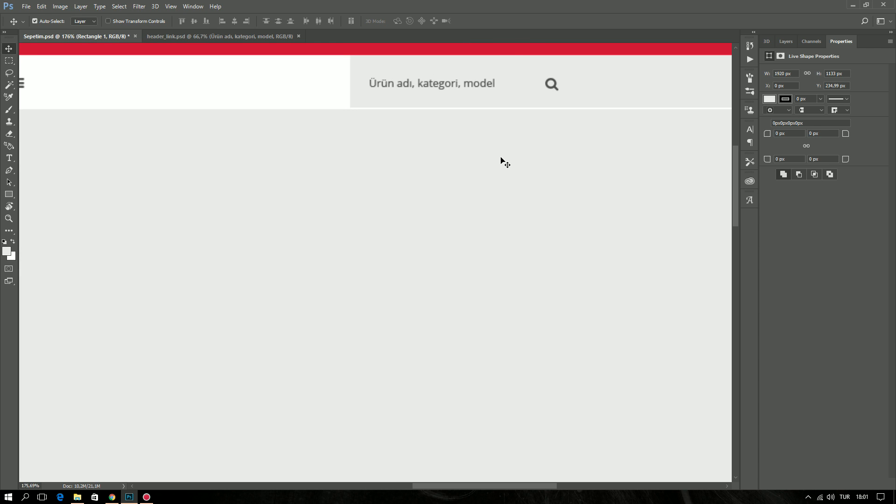
key(ctrl+1)
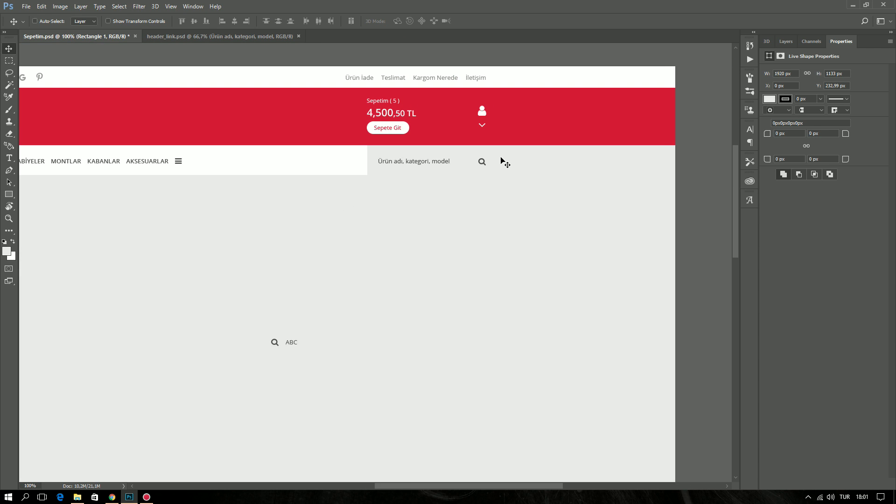
drag(355, 262, 404, 239)
mouse_move(370, 283)
mouse_down()
mouse_move(463, 334)
mouse_move(140, 200)
mouse_up()
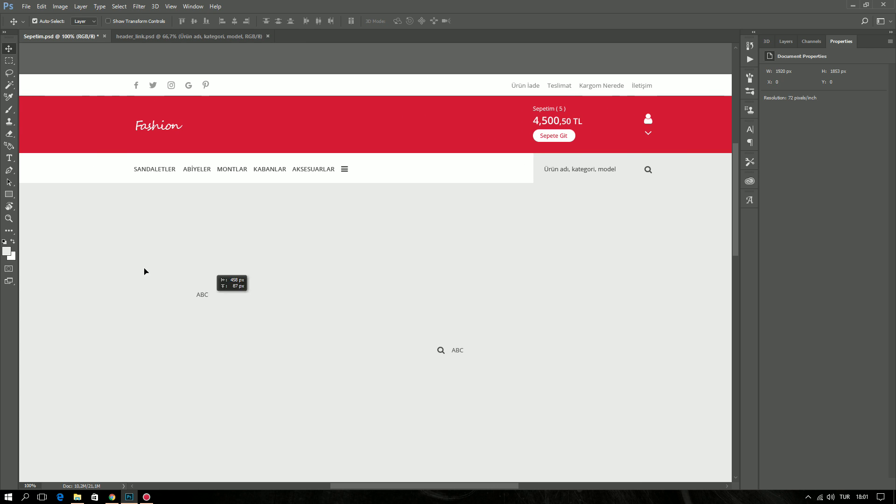
Turn a copy of the ABC text into a 'Sepetim' heading under the navigation
key(ctrl+semicolon)
scroll(140, 200, up, 3)
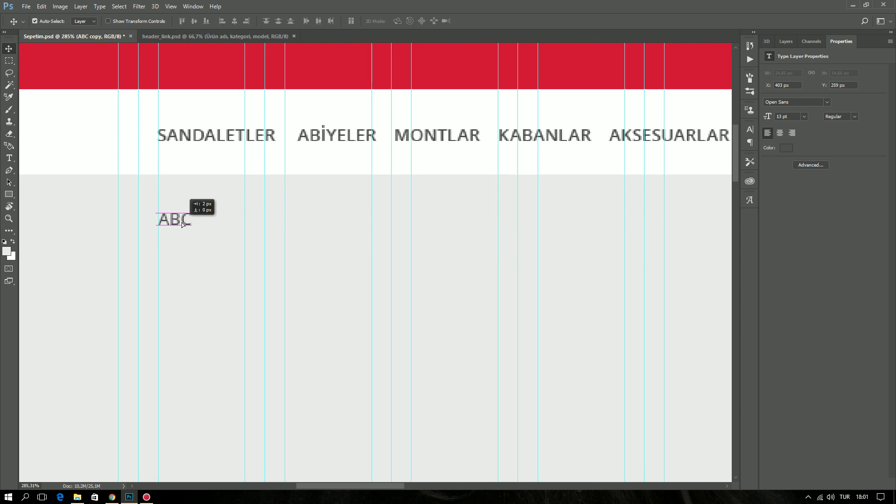
double_click(182, 224)
text(Sepetim)
key(ctrl+a)
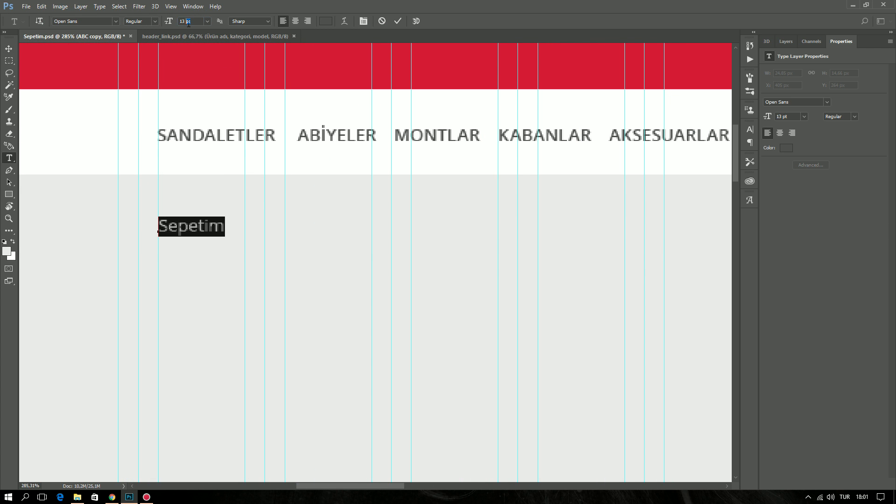
key(ctrl+Return)
key(v)
Open Ürün Detay.psd from the Fashion PSD folder
click(77, 497)
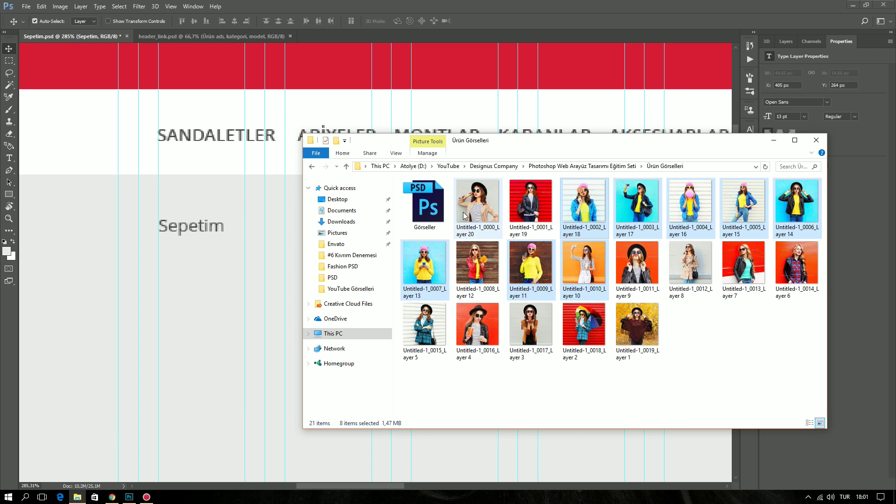
click(358, 271)
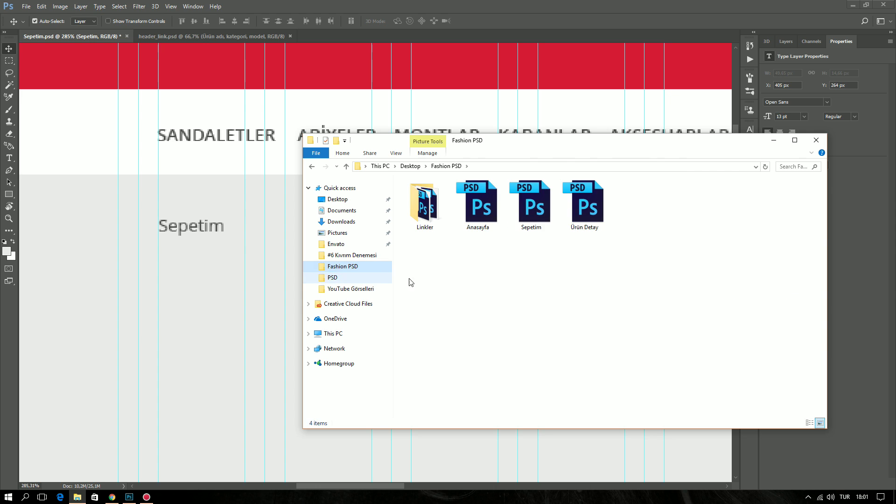
click(536, 219)
double_click(579, 212)
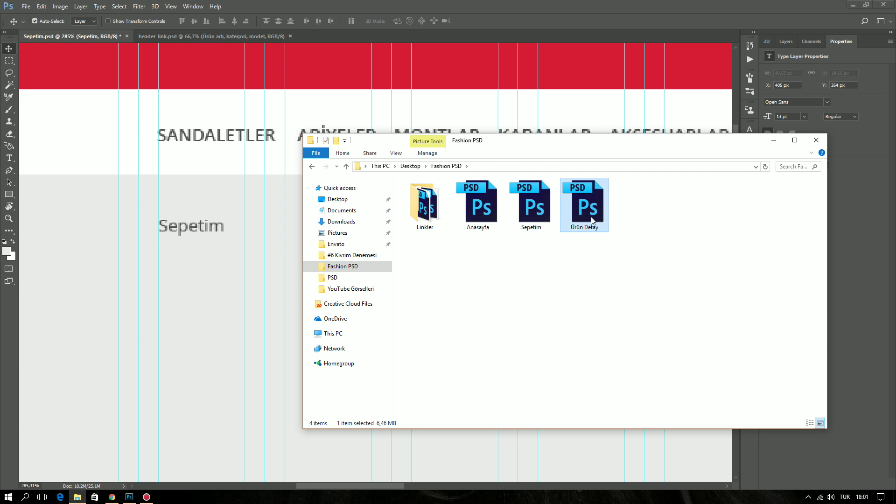
Bring the Benzer Ürünler heading from Ürün Detay into Sepetim, placed under the navigation
key(ctrl+semicolon)
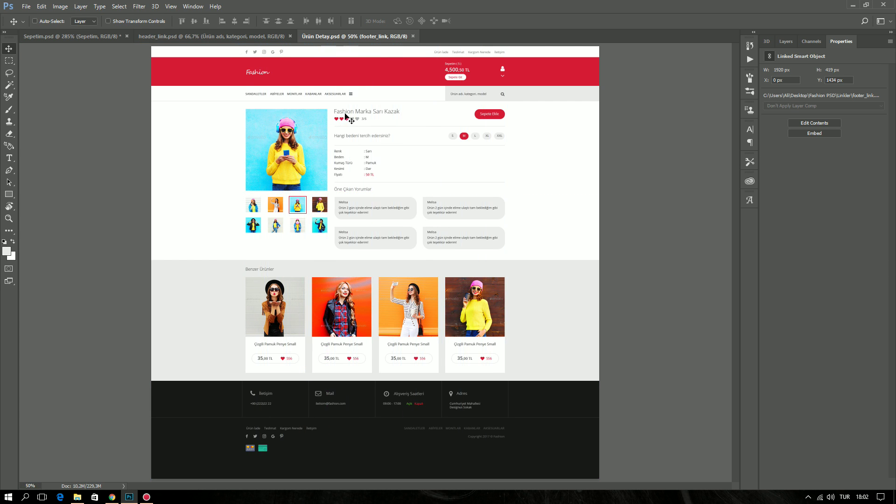
scroll(205, 154, up, 2)
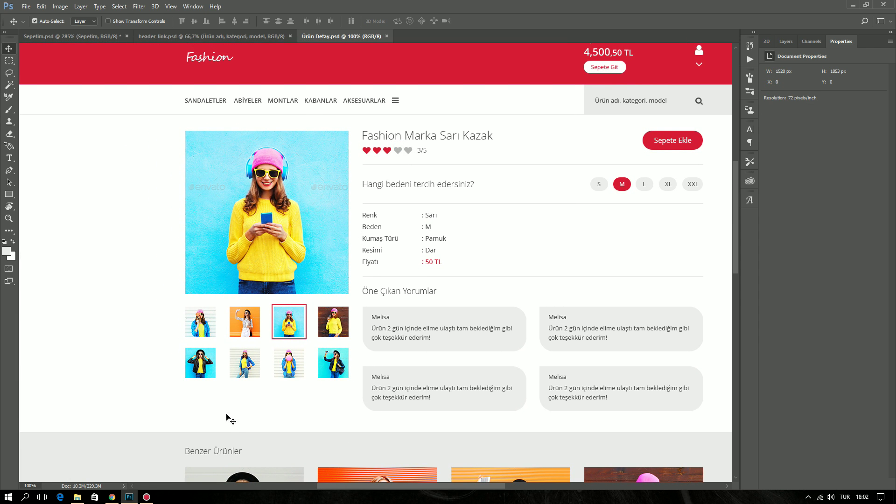
mouse_move(215, 452)
mouse_down()
mouse_move(86, 37)
mouse_move(215, 231)
mouse_up()
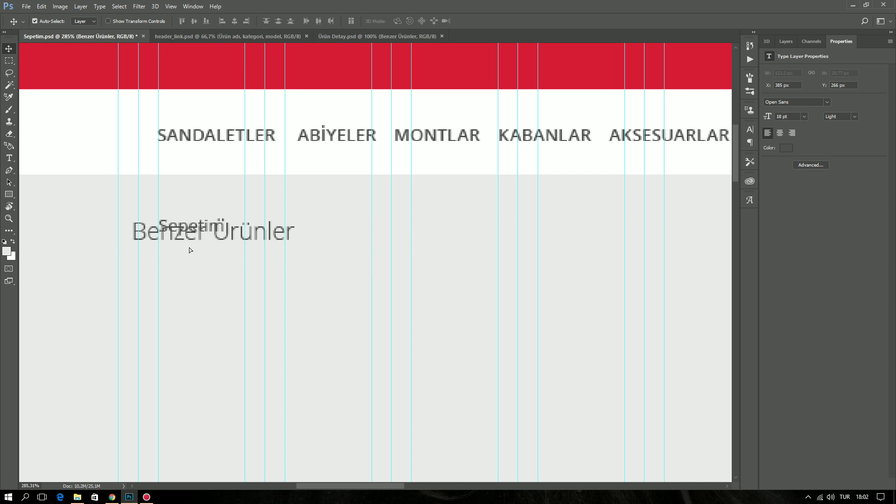
drag(208, 268, 201, 218)
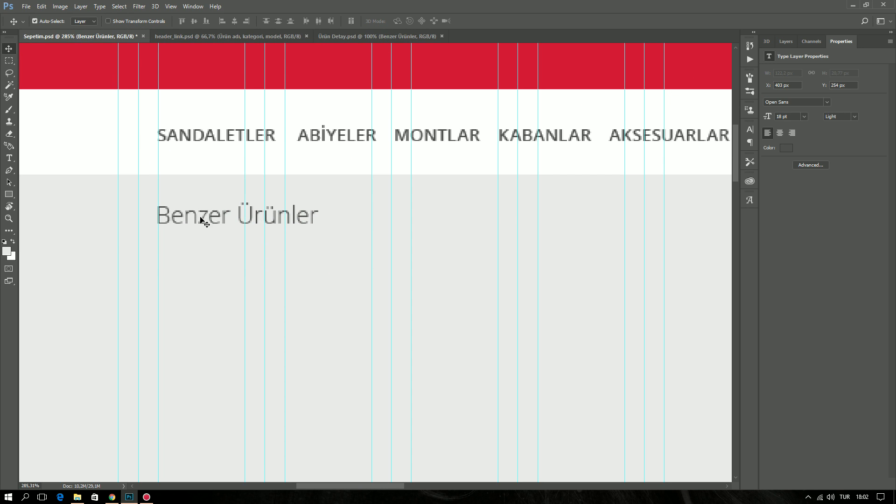
Reword the copied heading to 'Sepetim' and nudge it 1 px left to align with the navigation
double_click(200, 218)
text(Sepet)
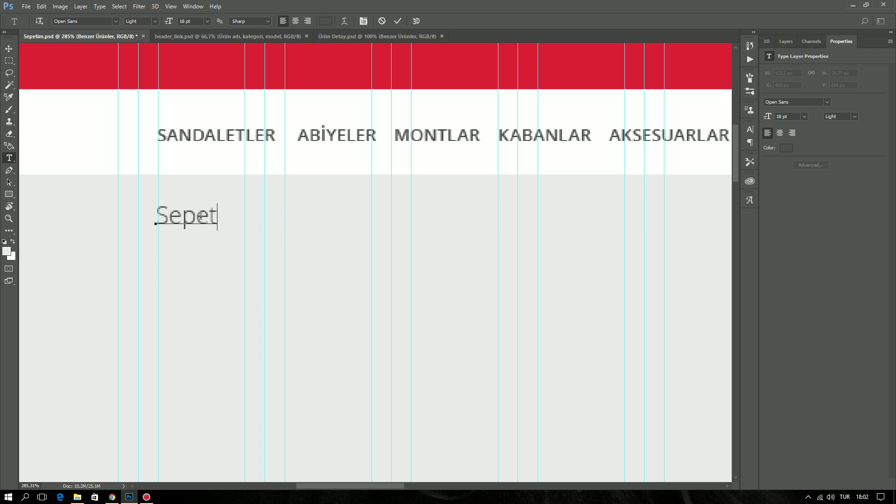
text(im)
key(ctrl+Return)
key(v)
scroll(200, 229, up, 2)
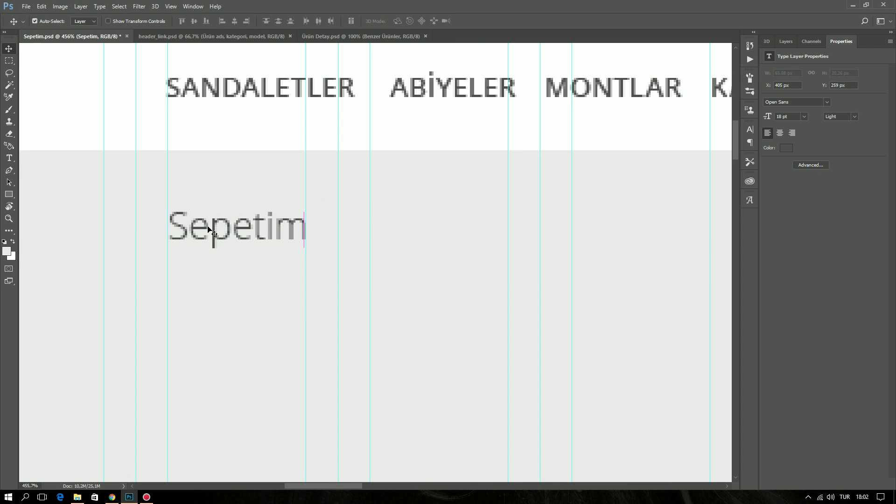
key(Left)
key(ctrl+1)
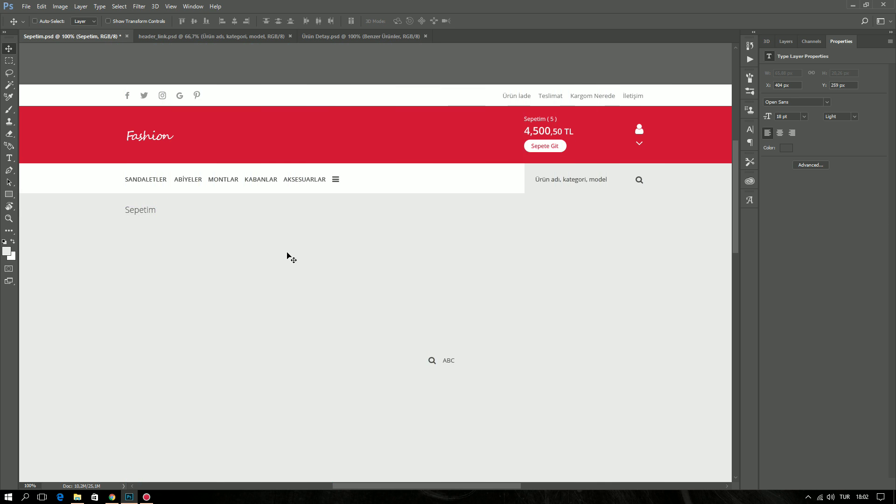
scroll(287, 256, down, 3)
Draw a 970 × 100 px rectangle filled white
key(u)
click(104, 201)
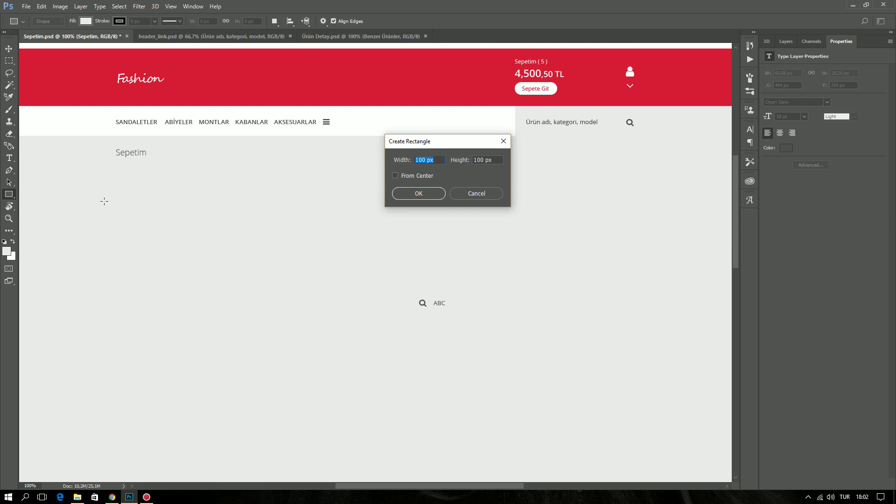
key(Return)
key(i)
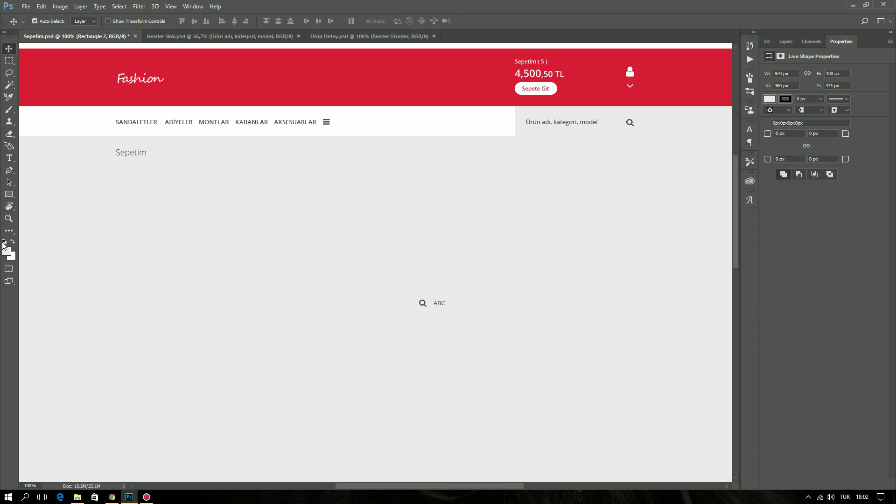
click(7, 251)
key(Return)
Move the white rectangle under the Sepetim heading and widen it to 1110 px
key(v)
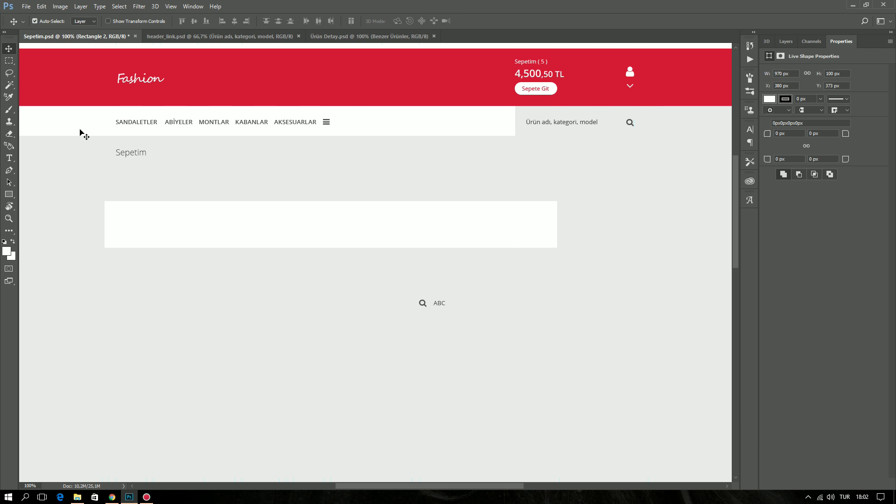
key(ctrl+semicolon)
scroll(86, 157, up, 2)
scroll(86, 155, up, 5)
drag(204, 296, 248, 182)
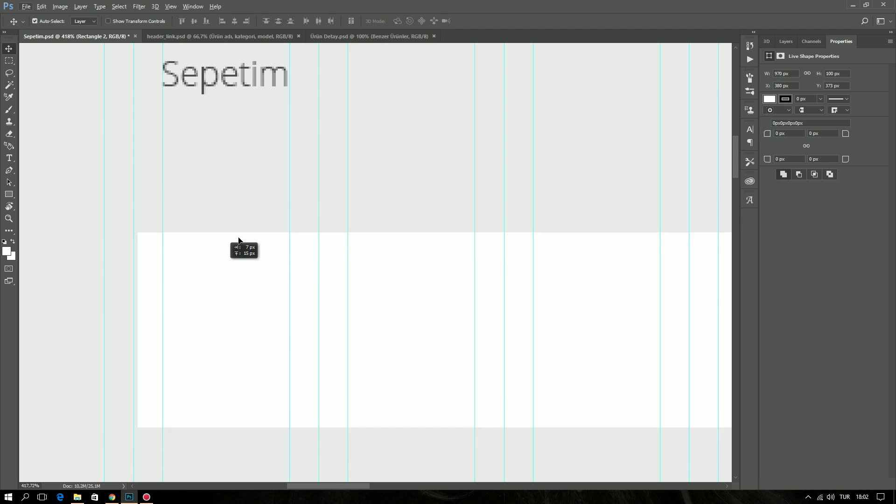
key(ctrl+1)
key(ctrl+t)
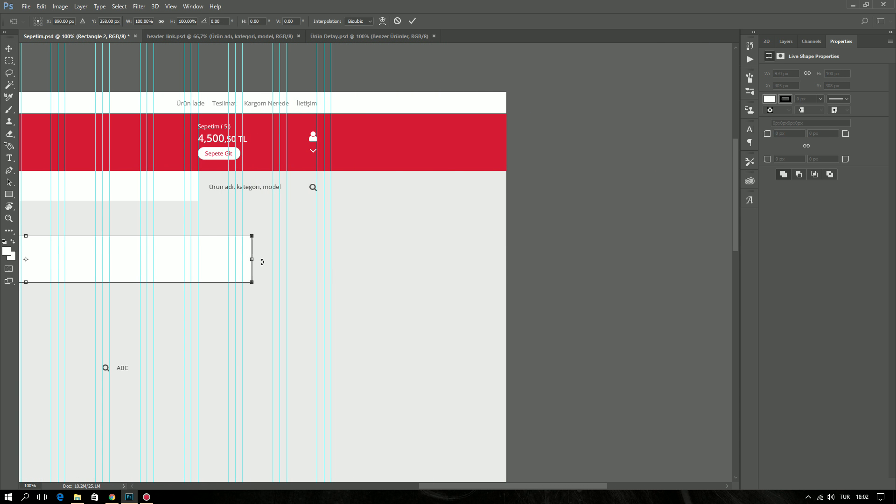
drag(255, 259, 319, 259)
mouse_move(190, 266)
mouse_down()
mouse_move(395, 260)
mouse_move(365, 259)
mouse_up()
key(Return)
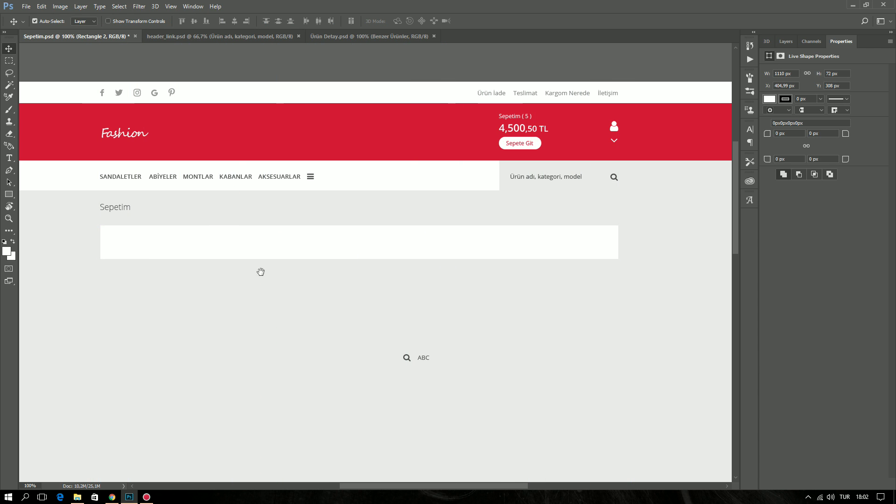
Make the white panel 94 px tall, 17 px below the heading, then return to Ürün Detay
drag(241, 269, 312, 267)
scroll(204, 230, up, 3)
scroll(204, 230, up, 2)
drag(242, 266, 245, 245)
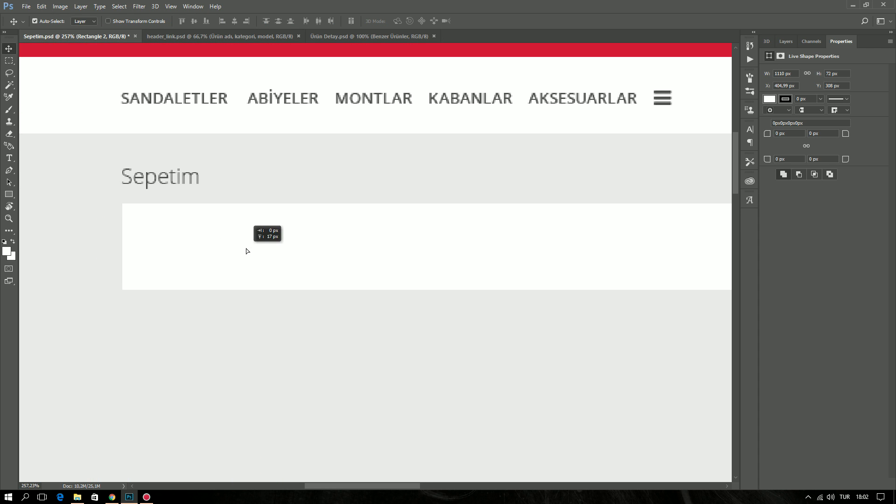
drag(412, 282, 335, 278)
scroll(335, 278, down, 3)
scroll(356, 282, down, 2)
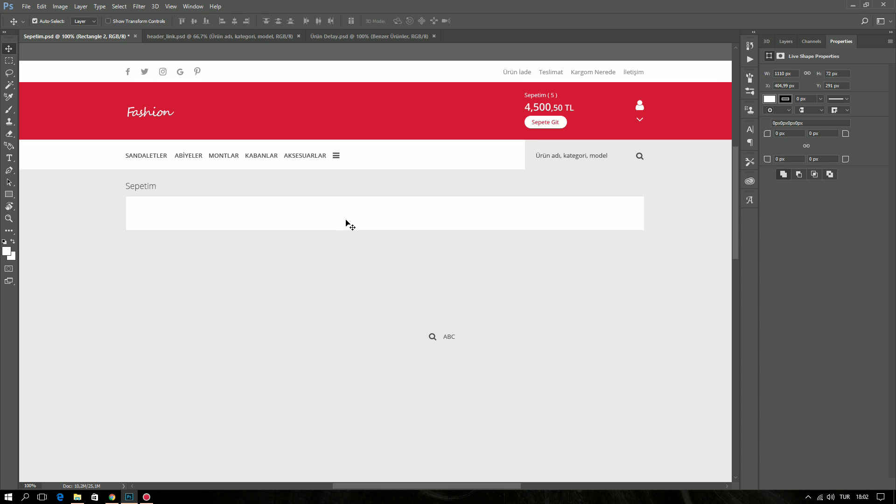
key(ctrl+t)
drag(358, 234, 356, 243)
key(Return)
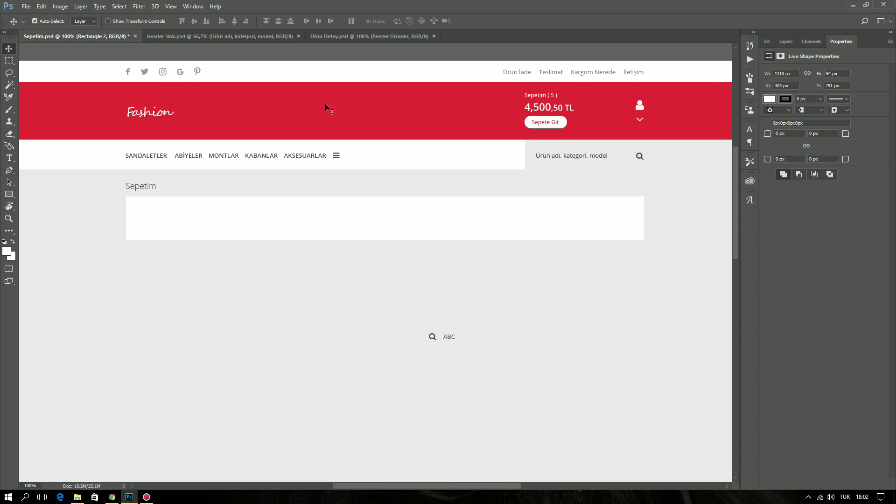
click(338, 37)
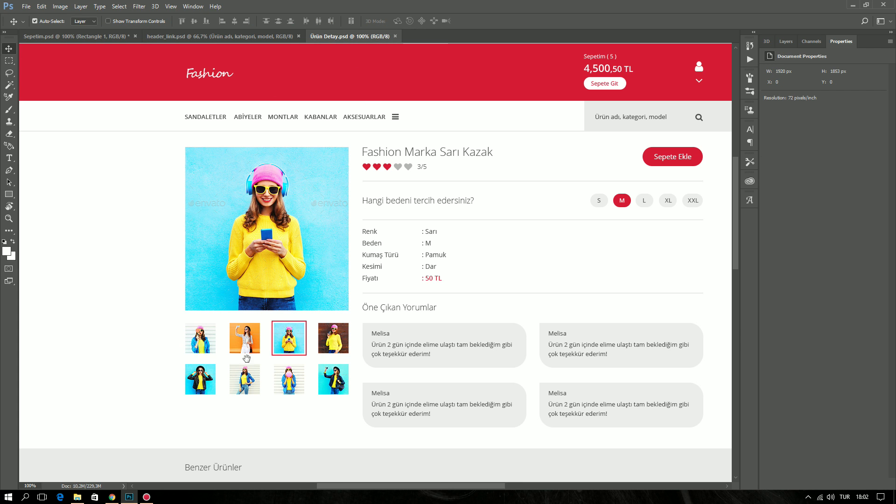
Carry the Benzer Ürünler product photos from Ürün Detay onto the cart page
drag(246, 359, 265, 277)
click(219, 252)
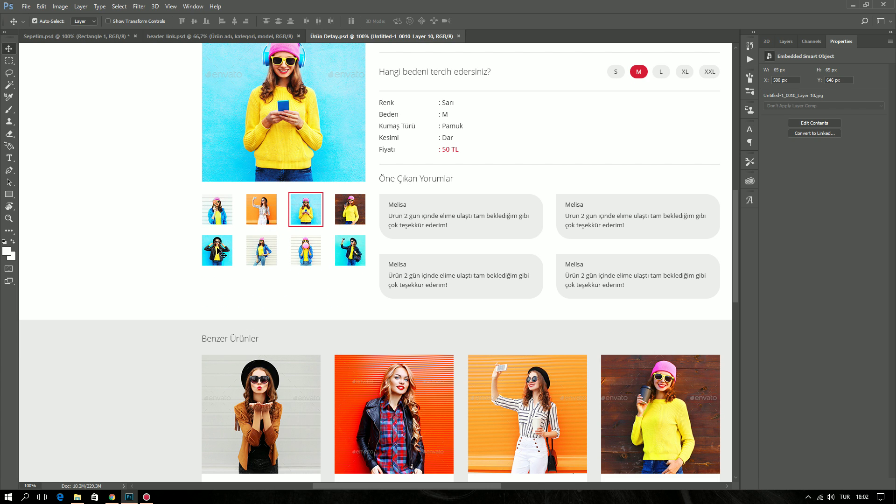
click(269, 250)
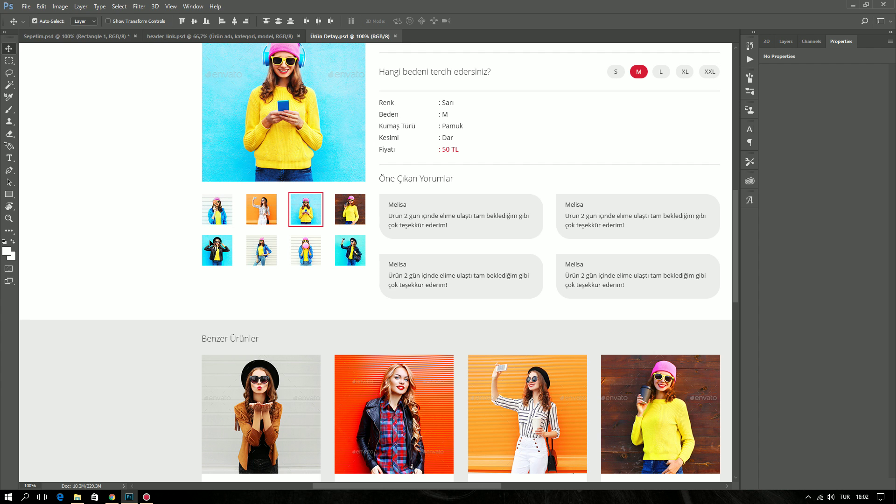
mouse_move(242, 214)
mouse_down()
mouse_move(81, 42)
mouse_move(242, 369)
mouse_up()
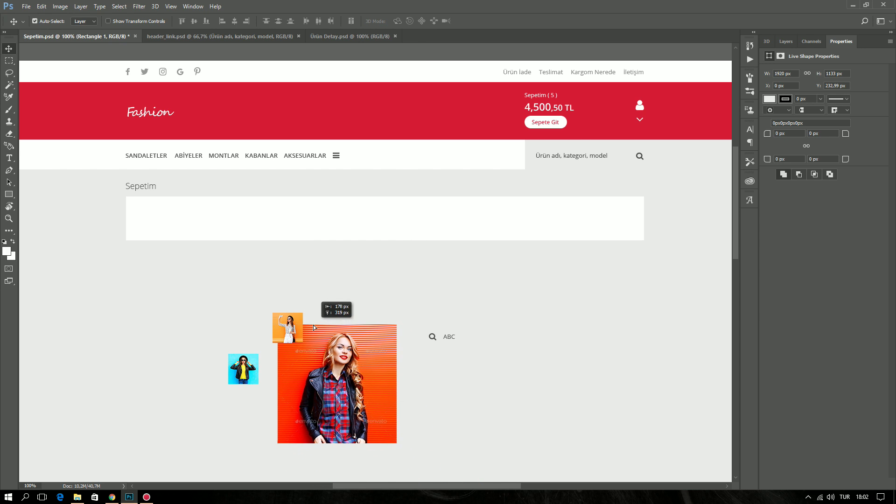
drag(341, 394, 309, 351)
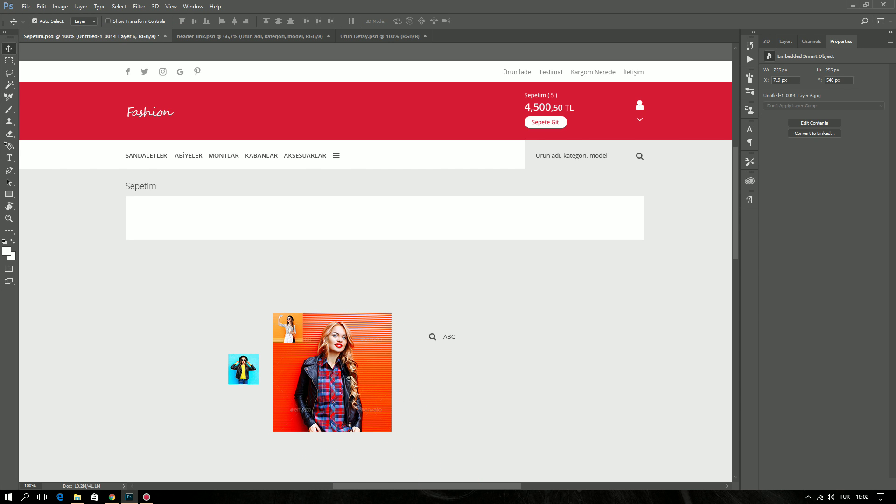
Shrink the product photo to a roughly 68 px square thumbnail
key(ctrl+t)
mouse_move(391, 433)
mouse_down()
mouse_move(303, 336)
mouse_move(310, 364)
mouse_up()
scroll(304, 337, up, 10)
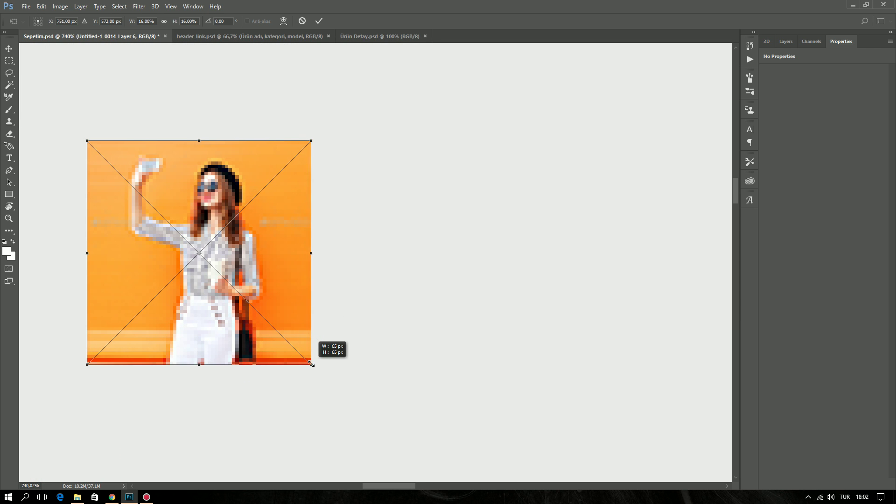
key(Return)
scroll(320, 365, down, 10)
drag(355, 260, 358, 306)
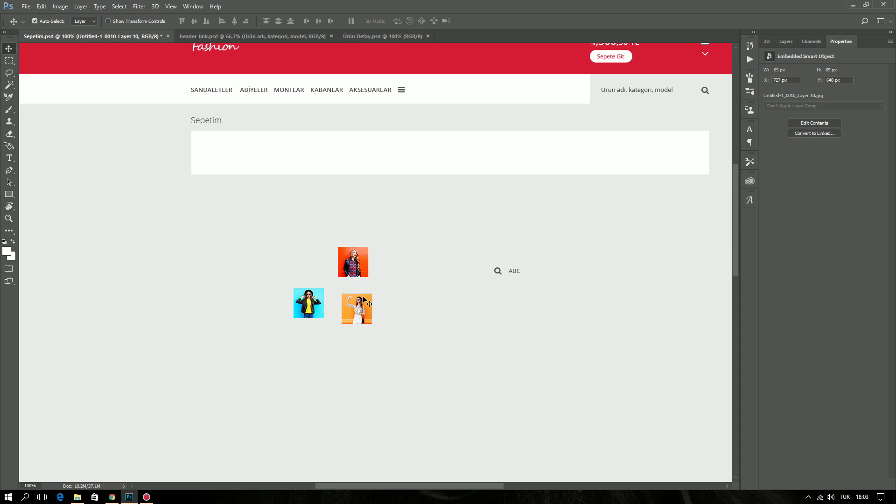
Lock the grey Rectangle 1 background layer
key(ctrl+z)
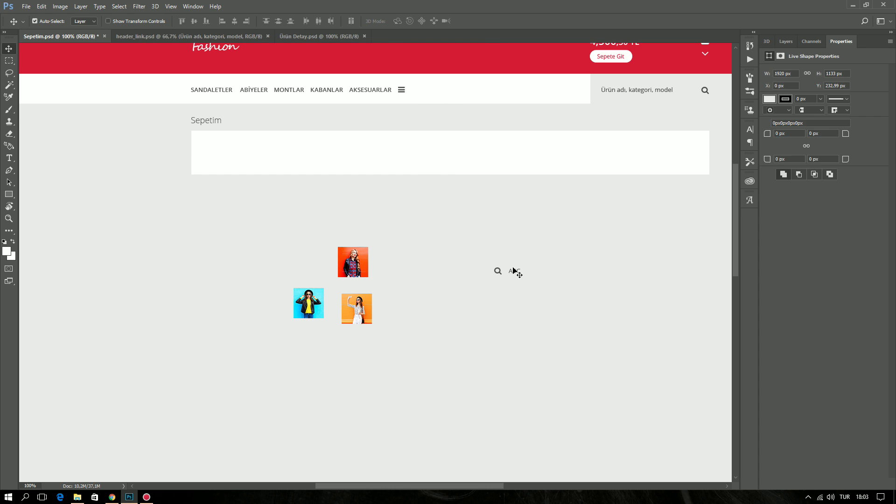
click(786, 41)
click(159, 94)
click(140, 227)
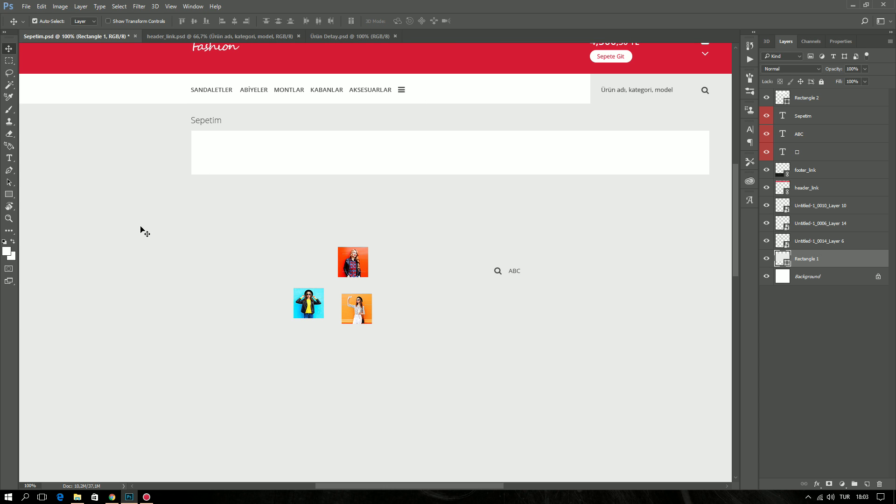
click(821, 81)
Bring the orange photo's layer to the top and position it inside the white row
drag(357, 308, 216, 158)
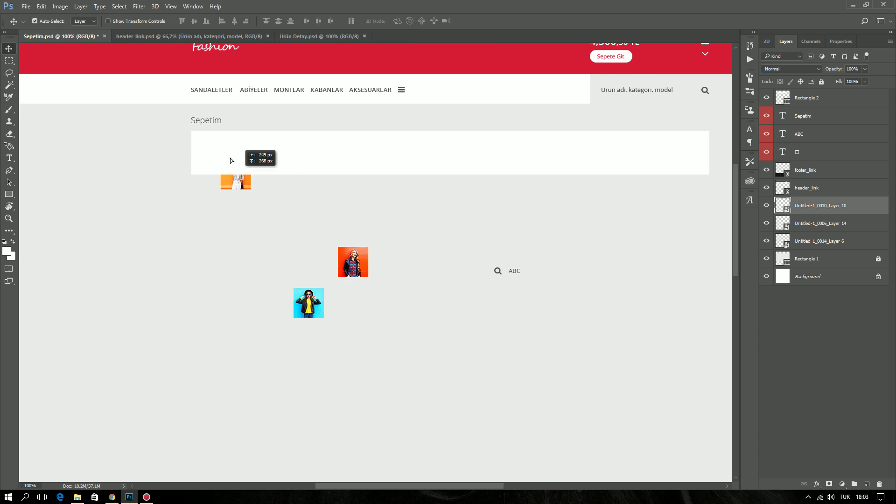
key(ctrl+shift+bracketright)
scroll(193, 124, up, 6)
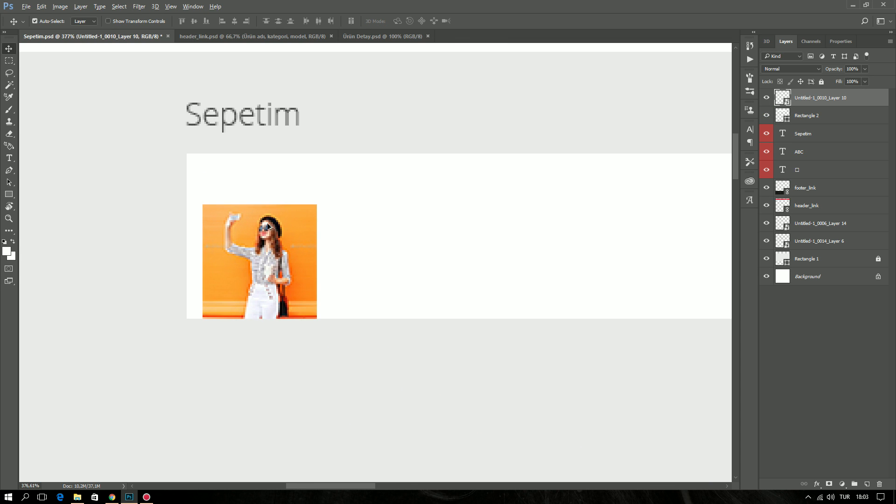
drag(264, 242, 269, 217)
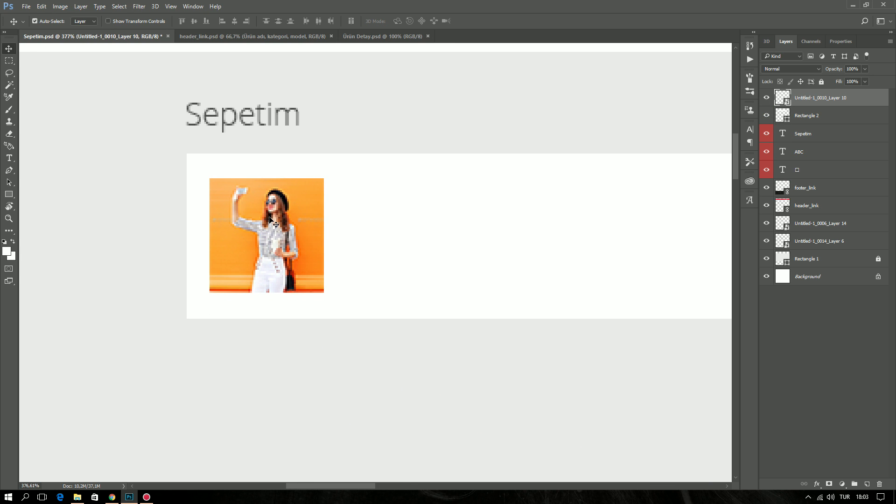
key(ctrl+1)
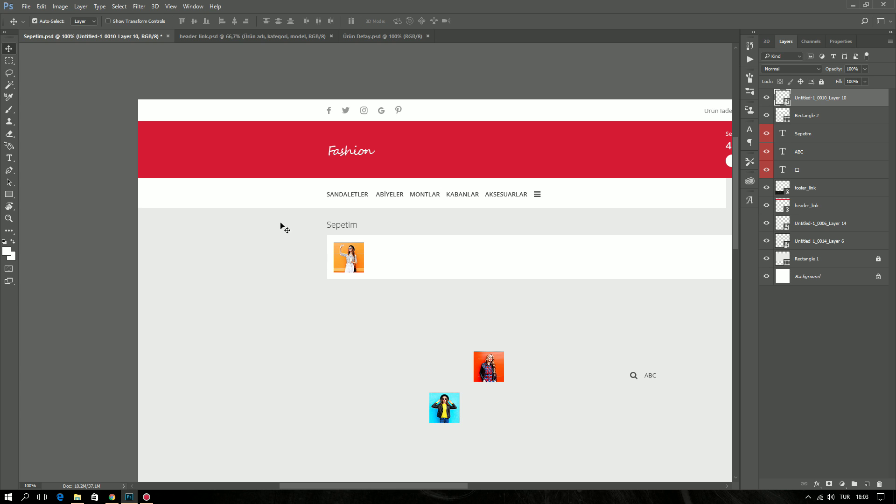
click(340, 252)
Duplicate the ABC text into the white row and move the copy to the top layer
scroll(340, 252, up, 4)
scroll(346, 276, up, 4)
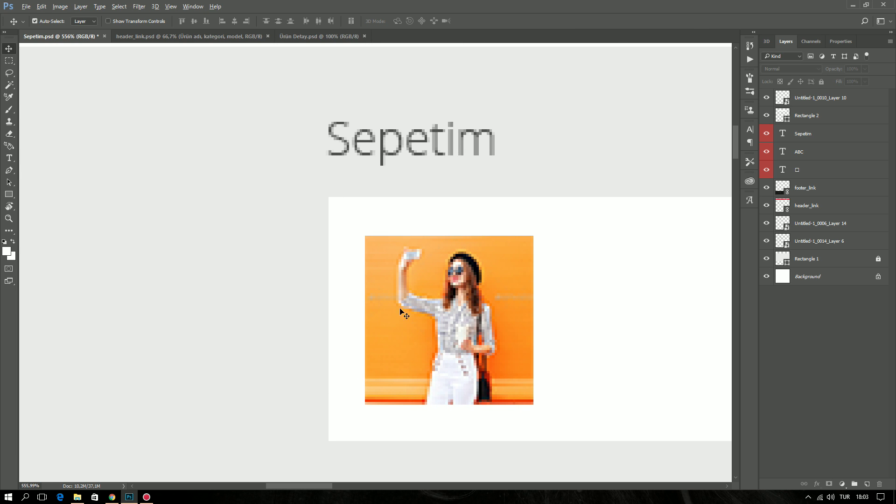
mouse_move(400, 311)
mouse_down()
mouse_move(306, 316)
mouse_move(320, 251)
mouse_up()
key(ctrl+1)
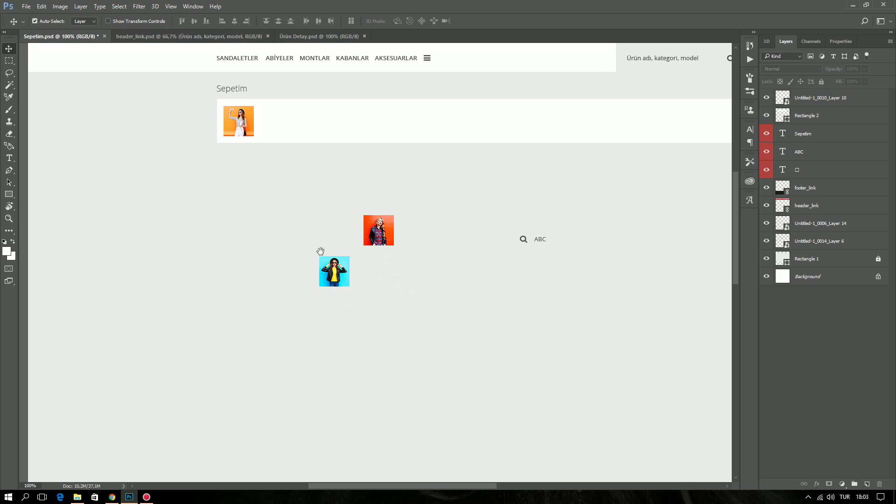
alt+drag(549, 247, 268, 120)
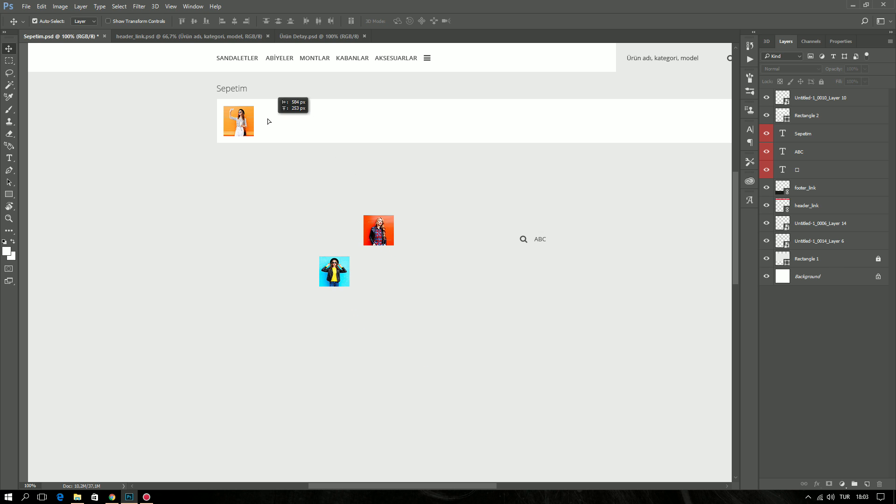
scroll(264, 104, up, 2)
scroll(264, 105, up, 1)
key(ctrl+shift+])
Place the ABC copy beside the orange photo and retype it as the product name
scroll(263, 105, up, 2)
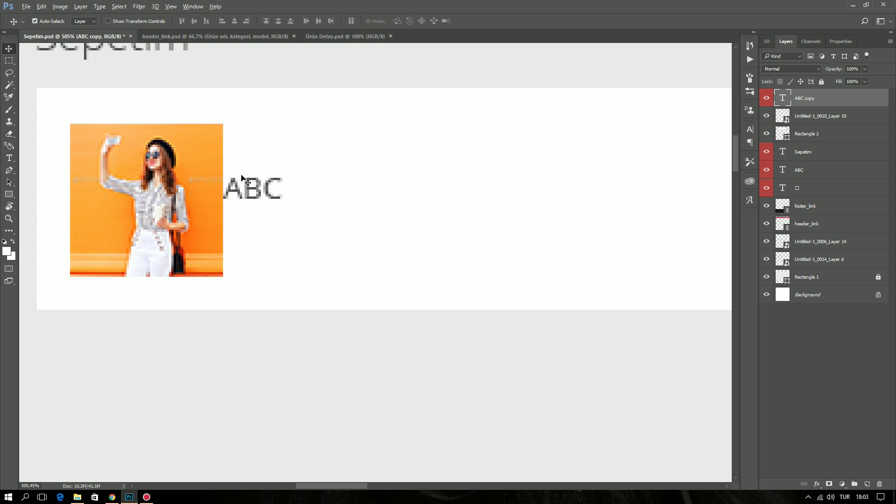
drag(252, 186, 281, 160)
key(ctrl+1)
key(t)
key(Return)
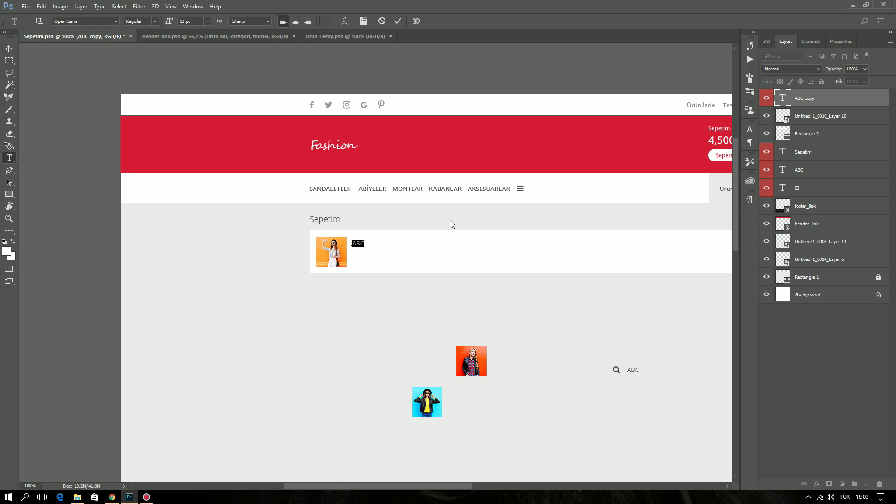
text(Beyaz Çi )
text(zgil F)
text(ashion MarkaPenye)
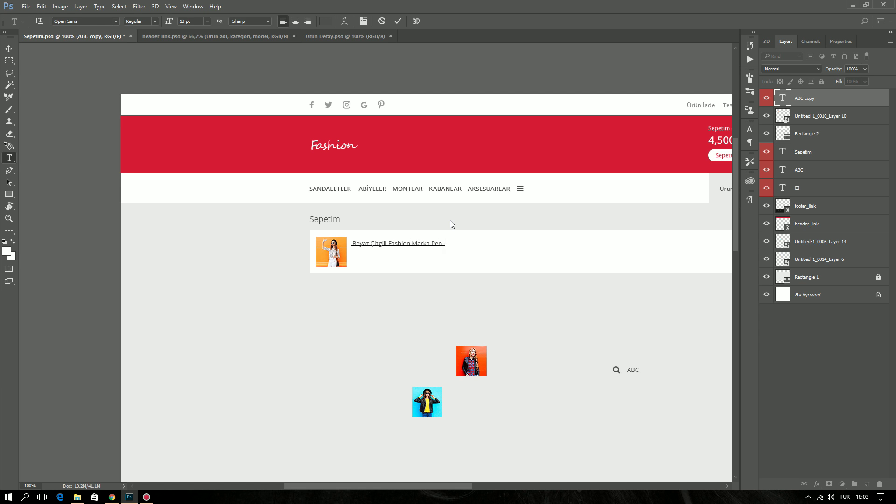
key(ctrl+Return)
Set 'Beyaz Çizgili Fashion Marka Penye' to 17 pt and nudge it down and right
scroll(381, 256, up, 3)
scroll(379, 245, up, 3)
double_click(379, 247)
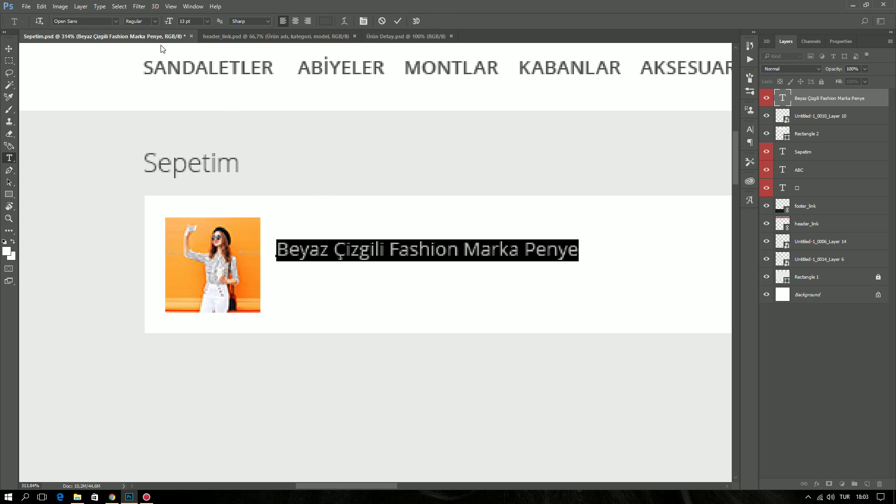
click(154, 21)
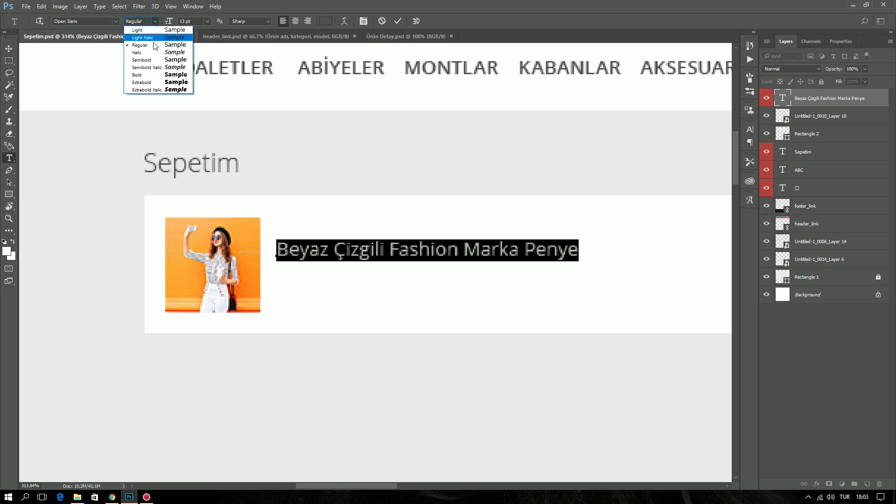
click(155, 47)
scroll(186, 21, up, 4)
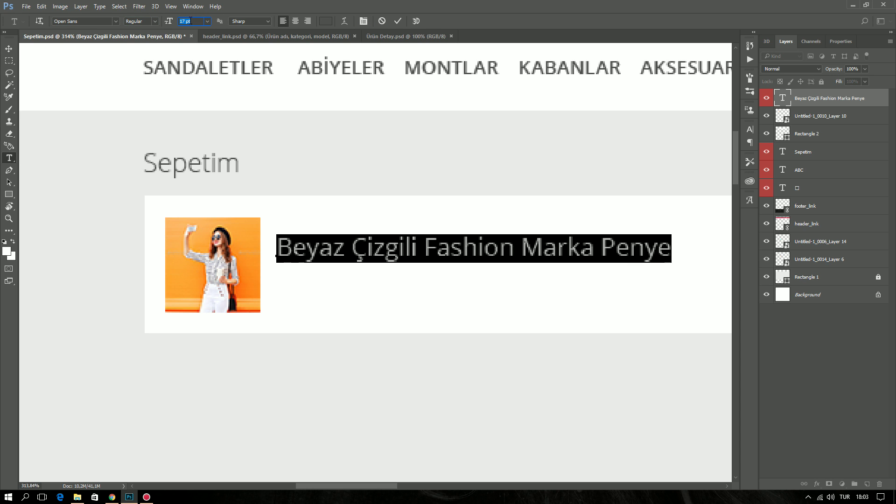
key(ctrl+Return)
scroll(309, 136, down, 3)
scroll(309, 136, down, 2)
scroll(417, 321, up, 3)
key(v)
drag(338, 192, 346, 240)
Retype the duplicated title as '50 TL' in the header's red, set to Semibold
double_click(346, 240)
text(50 )
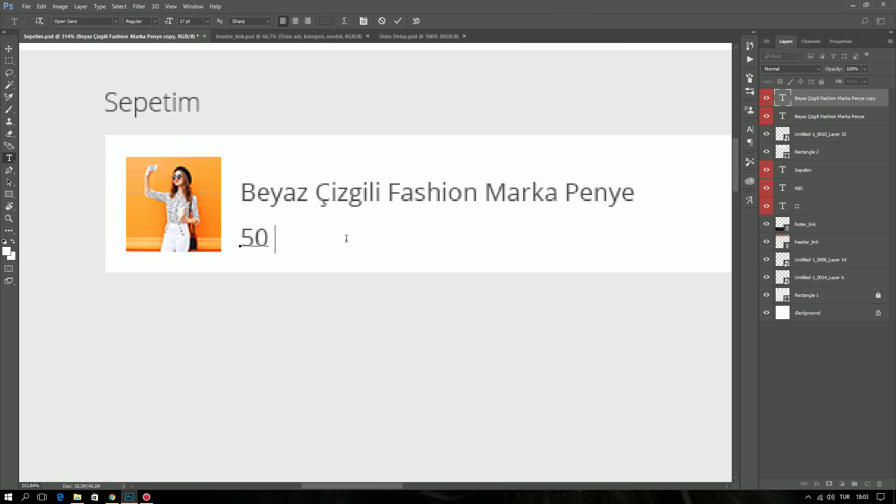
text(TL)
scroll(346, 240, down, 5)
key(ctrl+a)
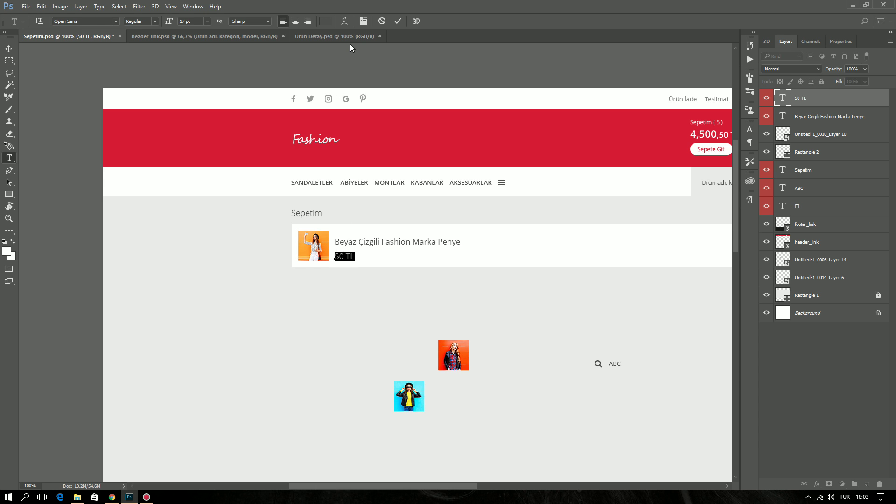
click(331, 19)
click(393, 140)
key(Return)
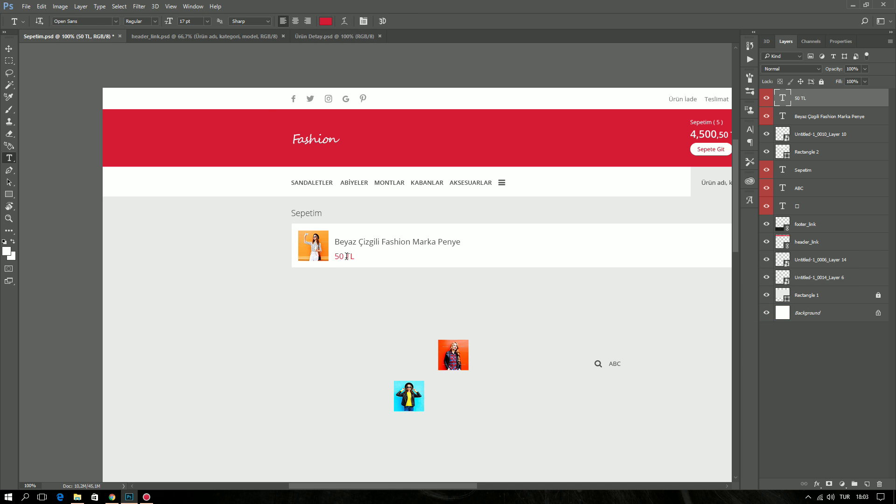
click(140, 21)
click(161, 57)
key(ctrl+Return)
Make the 50 TL price 16 pt and nudge it slightly up and left
scroll(378, 237, up, 5)
click(296, 280)
key(ctrl+a)
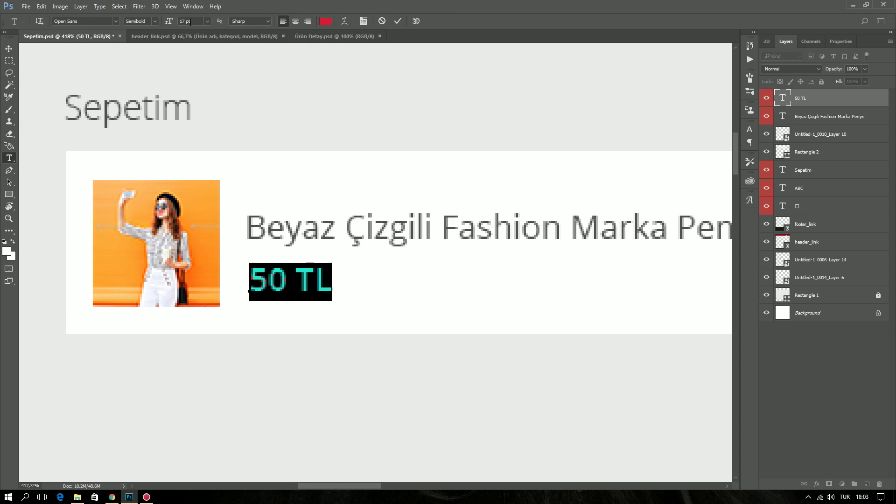
key(Down)
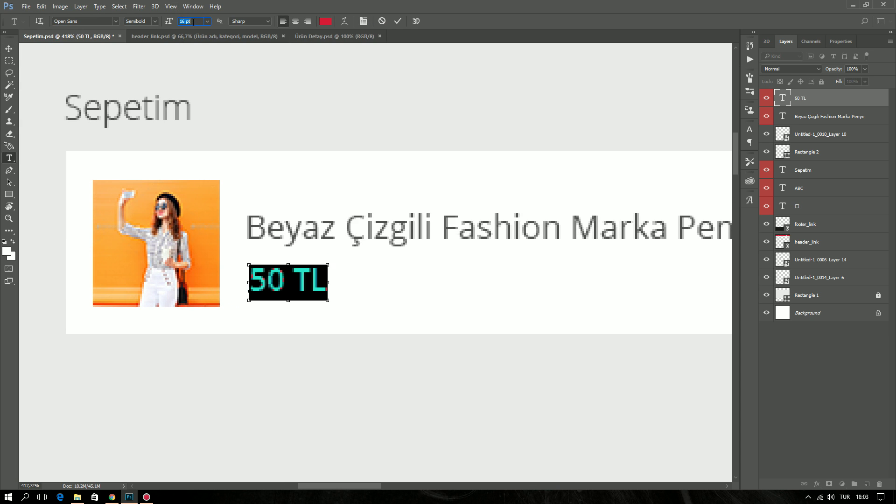
key(ctrl+Return)
key(v)
scroll(268, 326, up, 2)
drag(307, 263, 304, 244)
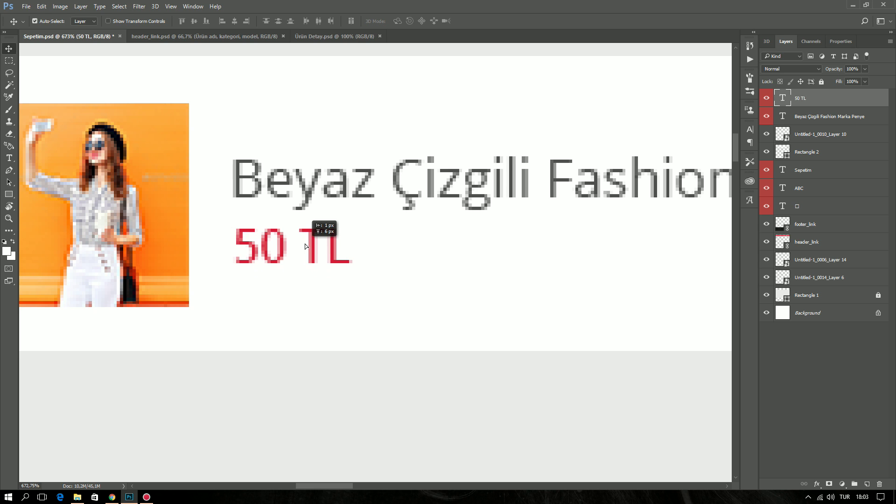
Set the product title line to 15 pt
shift+click(311, 174)
scroll(383, 287, down, 6)
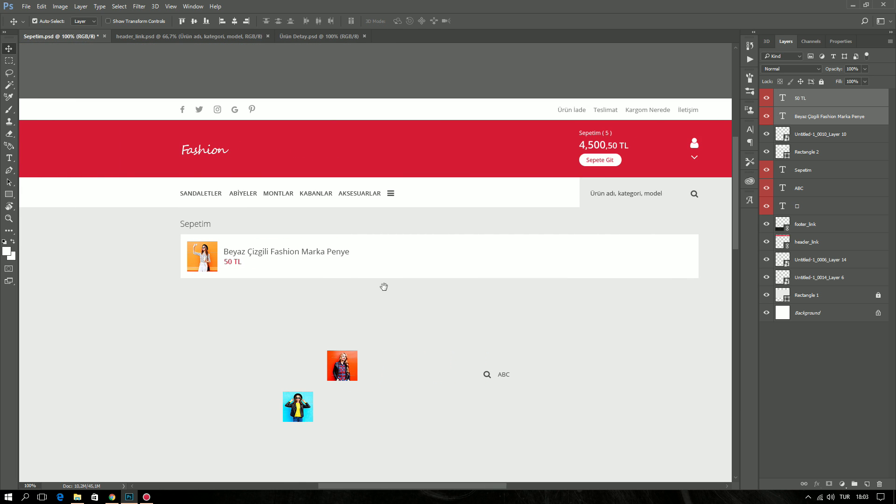
key(t)
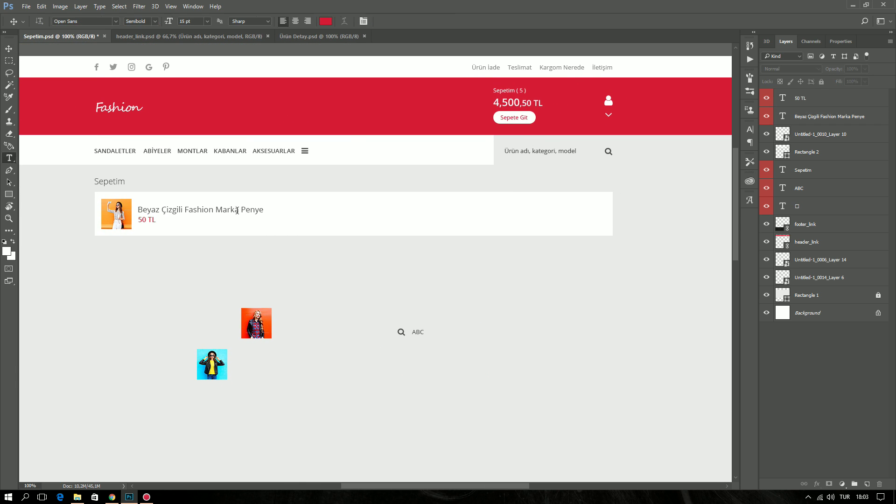
triple_click(237, 210)
text(15)
key(Return)
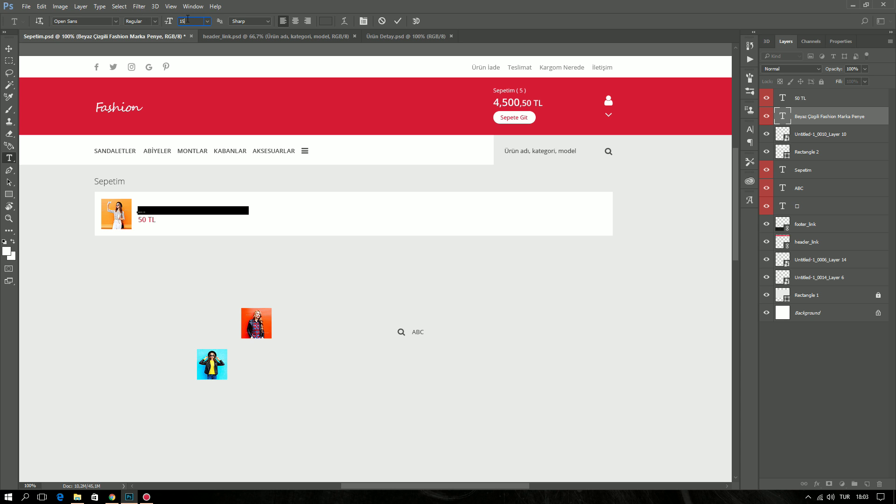
key(ctrl+Return)
key(v)
Move 50 TL further below the title, then shift title and price up together
scroll(158, 188, up, 4)
drag(191, 260, 191, 270)
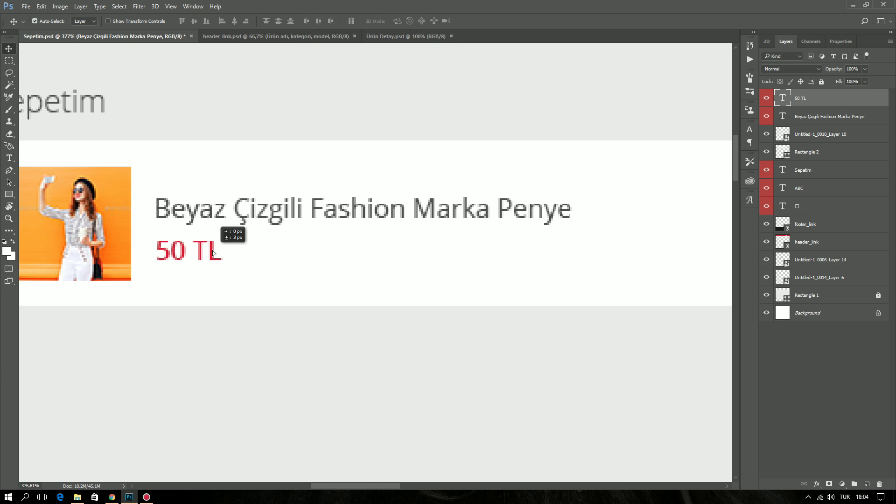
shift+click(224, 214)
drag(224, 214, 223, 207)
Move the search icon into the white cart card and bring its layer to the top
key(ctrl+1)
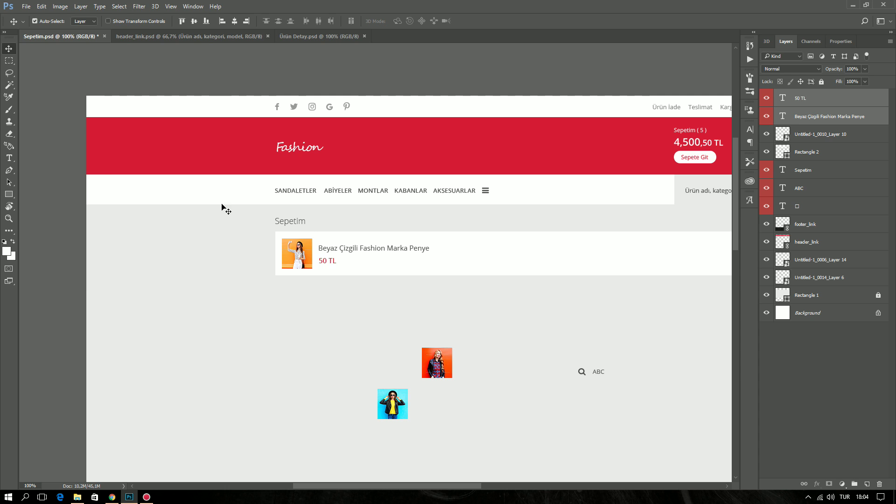
drag(436, 316, 381, 320)
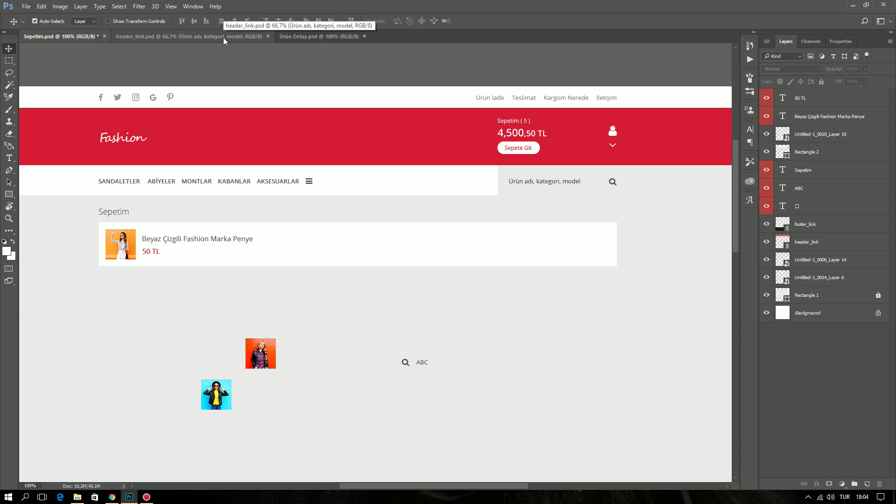
mouse_move(406, 364)
mouse_down()
mouse_move(383, 240)
mouse_move(257, 247)
mouse_move(420, 273)
mouse_up()
key(ctrl+shift+bracketright)
scroll(388, 240, up, 3)
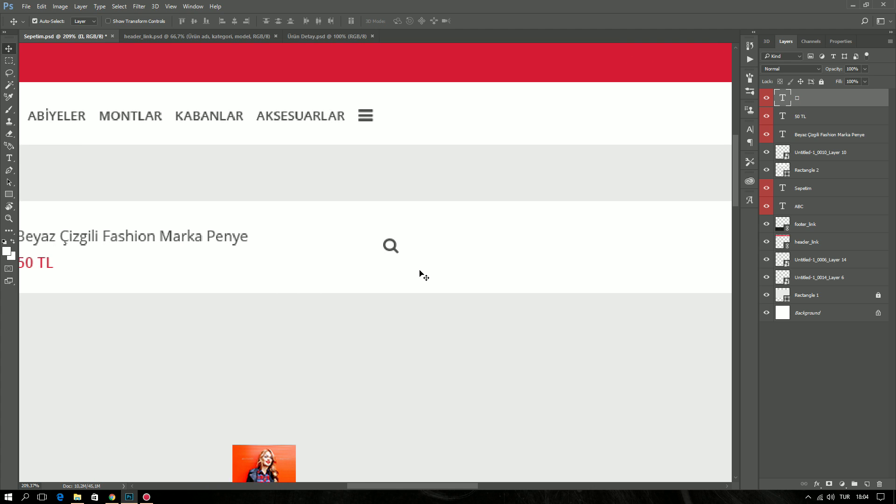
Search the Font Awesome cheatsheet for 'remove' to find fa-remove (&#xf00d;), then return to Photoshop
click(112, 497)
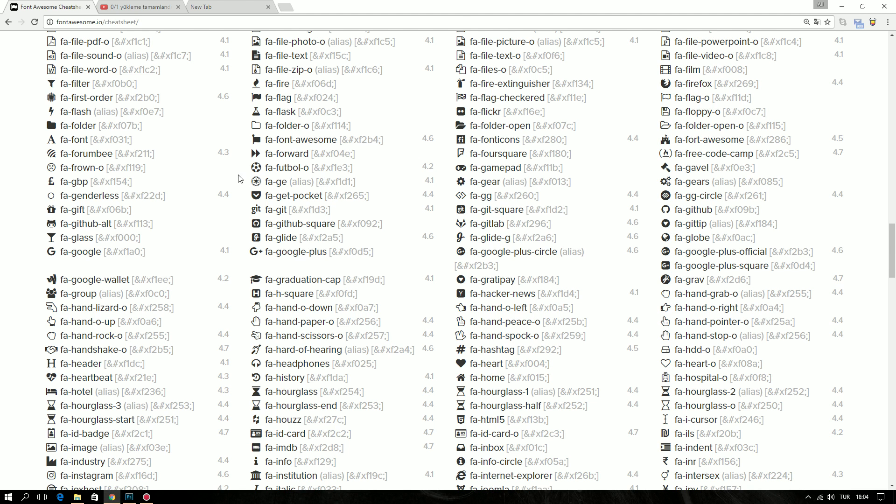
scroll(239, 178, up, 2)
scroll(228, 178, up, 5)
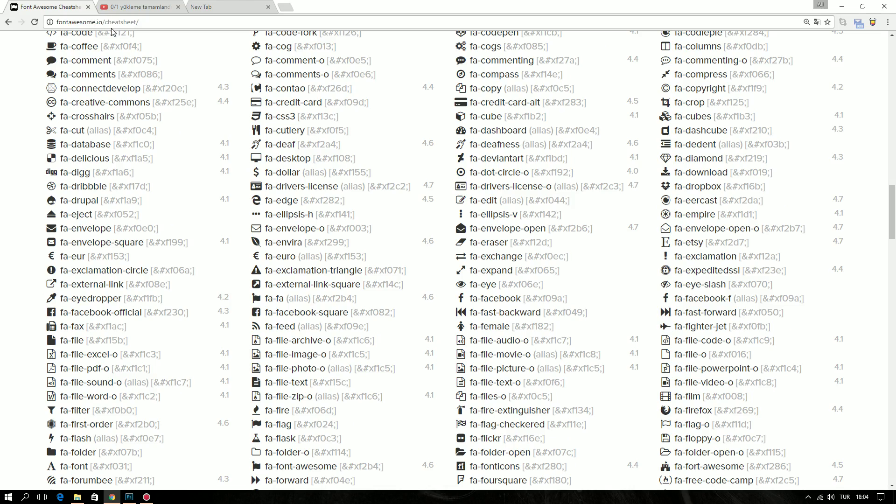
scroll(299, 163, up, 8)
key(ctrl+f)
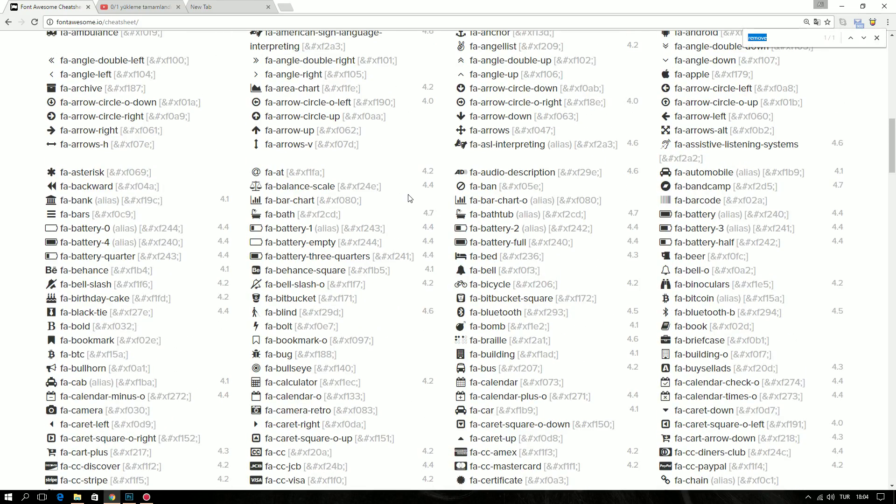
key(Return)
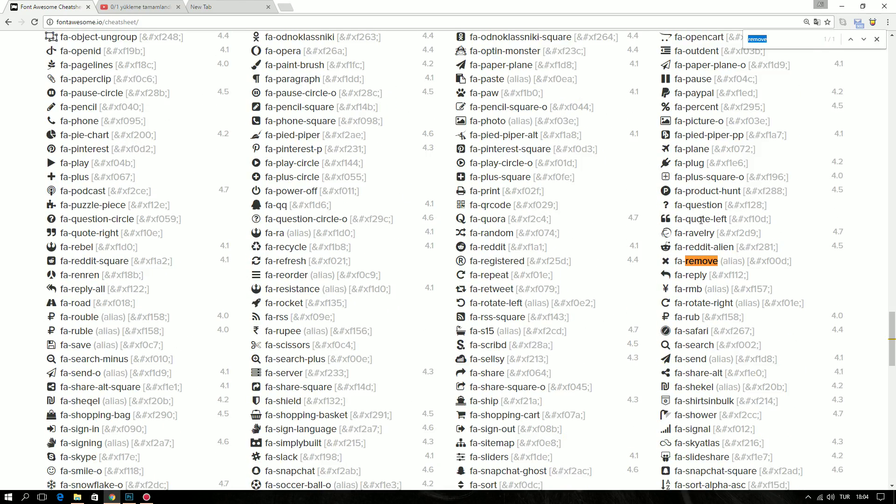
click(129, 497)
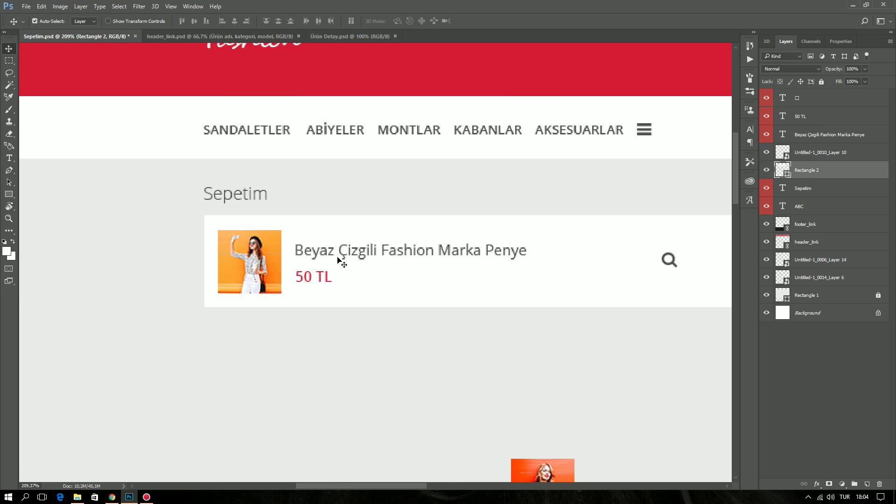
Duplicate the search icon below the card and change its glyph to the fa-remove X
drag(673, 264, 310, 349)
double_click(306, 347)
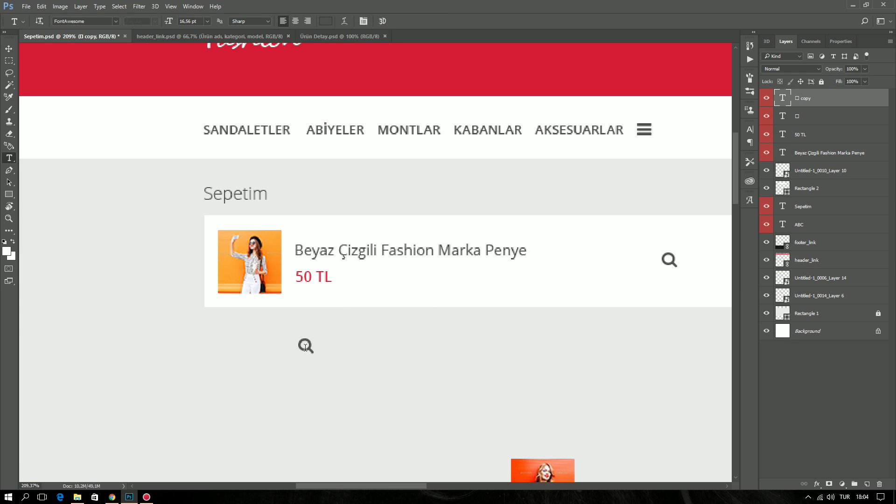
key(ctrl+Return)
key(v)
Shift the product image, title and price right, then back about 62 px left
mouse_move(426, 320)
mouse_down()
mouse_move(260, 237)
mouse_move(323, 238)
mouse_up()
drag(304, 346, 231, 257)
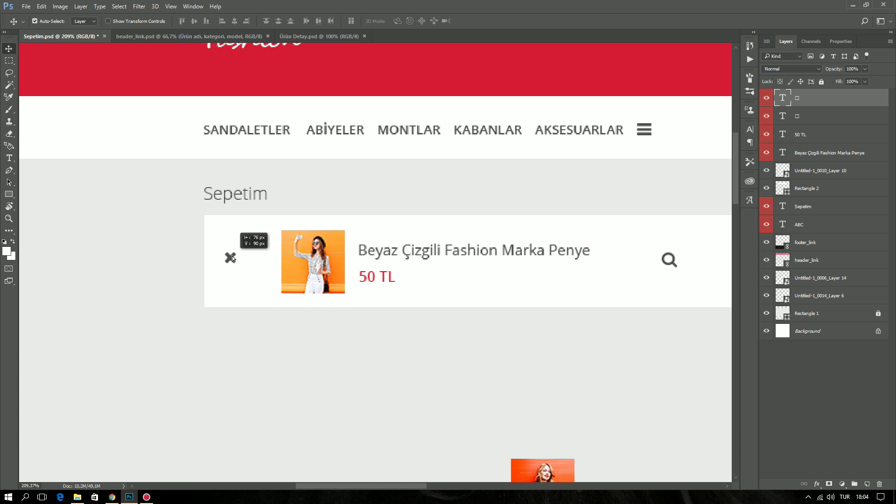
key(ctrl+1)
scroll(335, 271, up, 4)
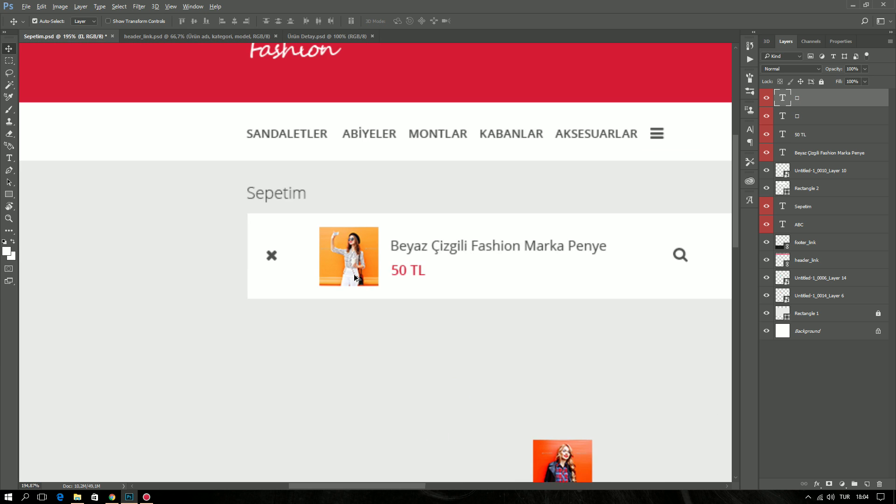
drag(496, 328, 286, 250)
drag(345, 260, 315, 259)
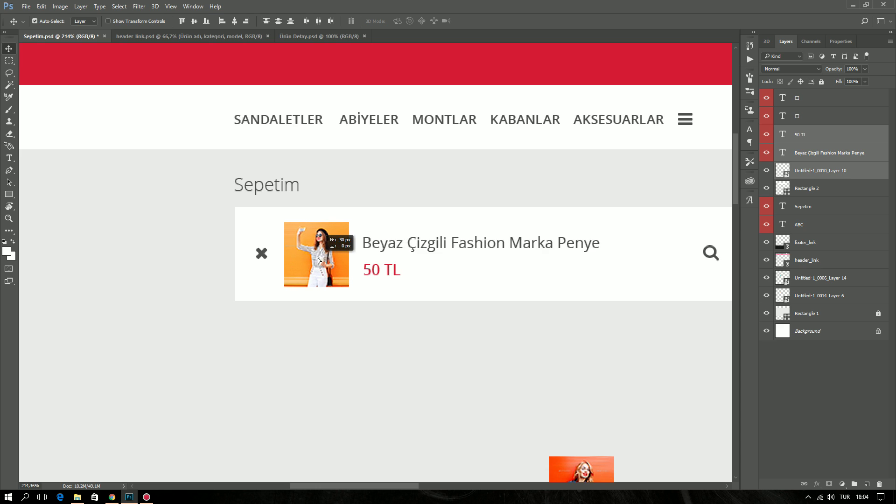
Re-edit the X remove icon's text and review the whole cart row at 100%
click(262, 255)
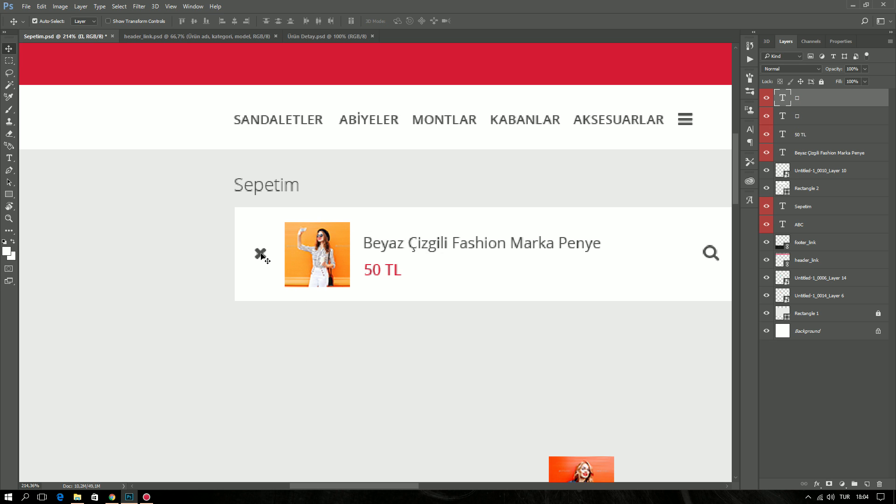
double_click(261, 255)
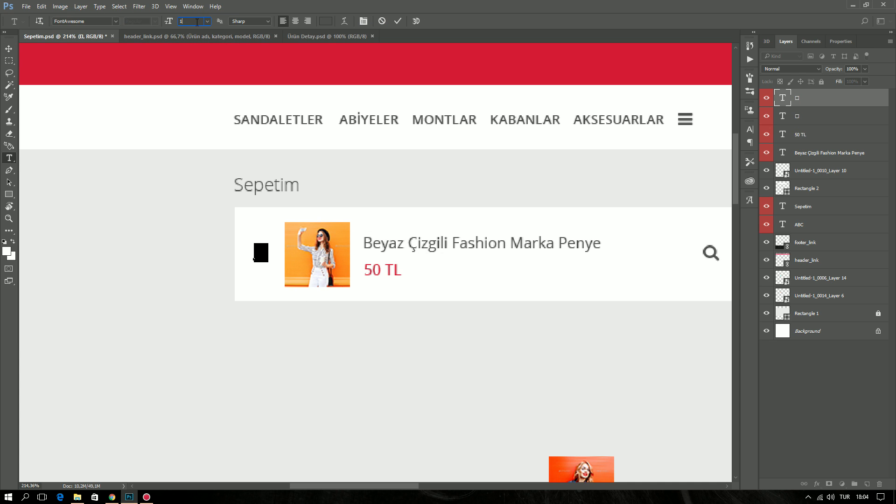
key(ctrl+Return)
key(ctrl+1)
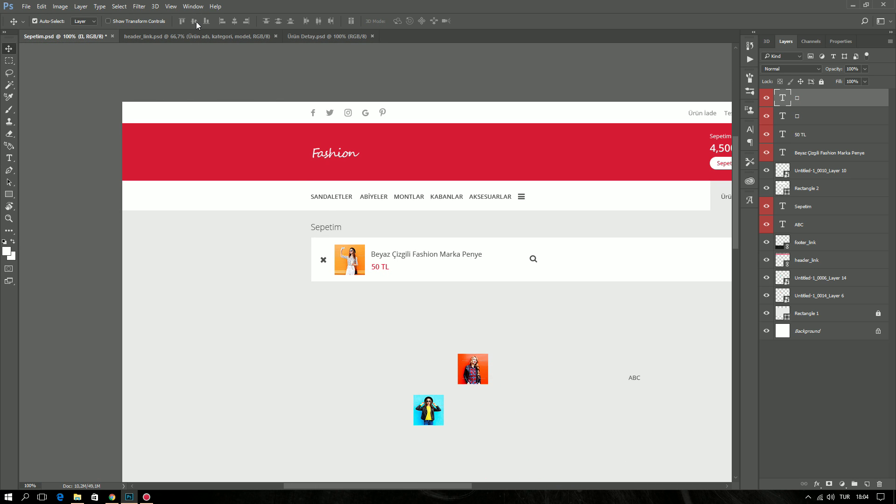
drag(621, 312, 420, 301)
click(440, 285)
scroll(324, 235, up, 1)
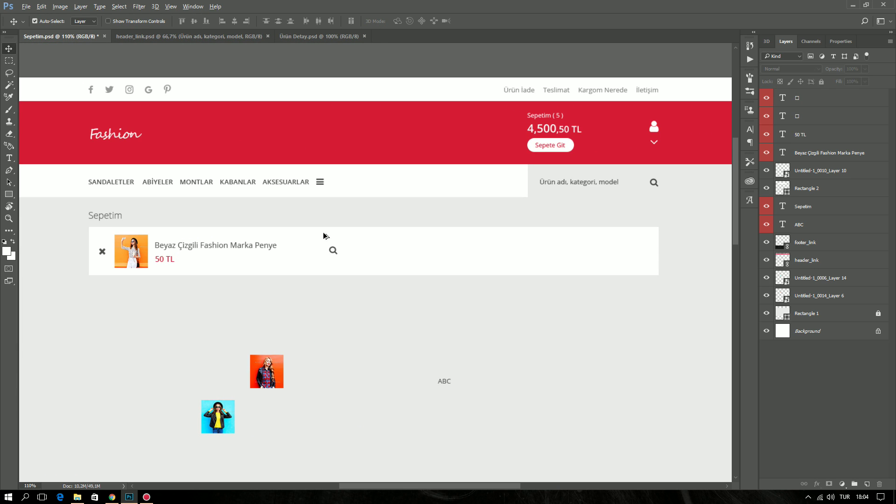
Bring the XXL size pill from Ürün Detay into the cart row and relabel it '1'
click(293, 37)
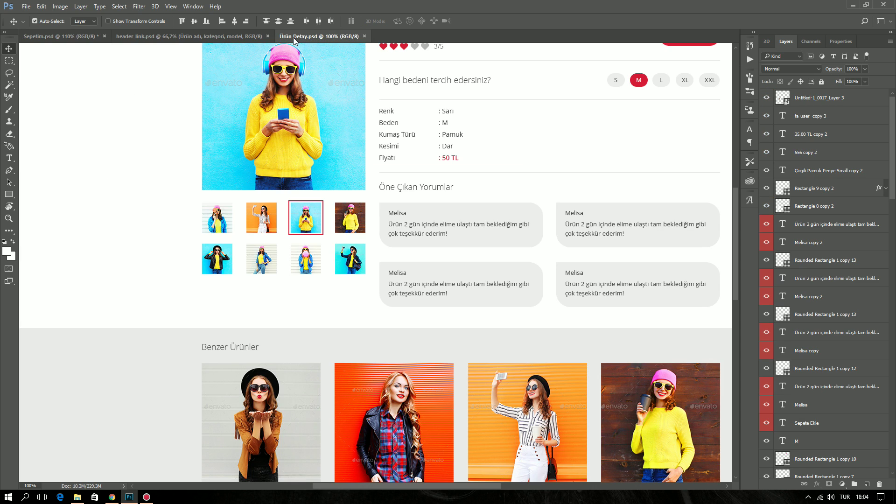
drag(450, 226, 388, 236)
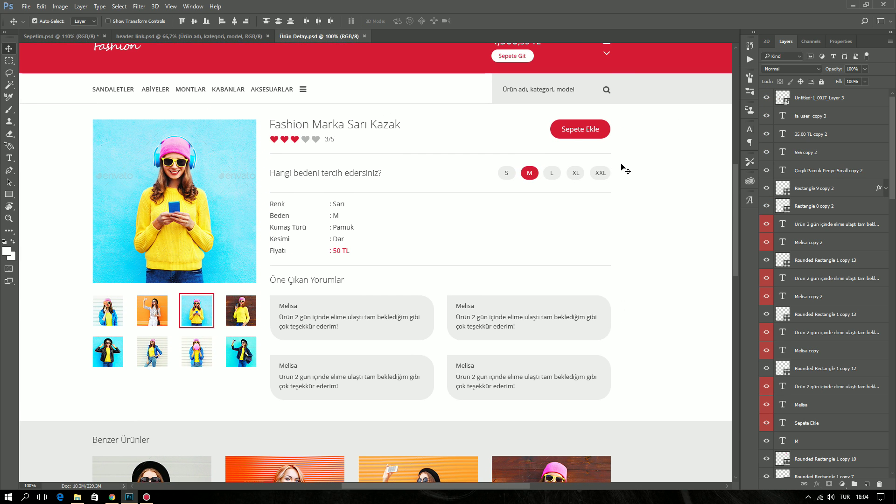
mouse_move(601, 173)
mouse_down()
mouse_move(72, 33)
mouse_move(438, 265)
mouse_move(493, 223)
mouse_up()
double_click(476, 237)
text(1)
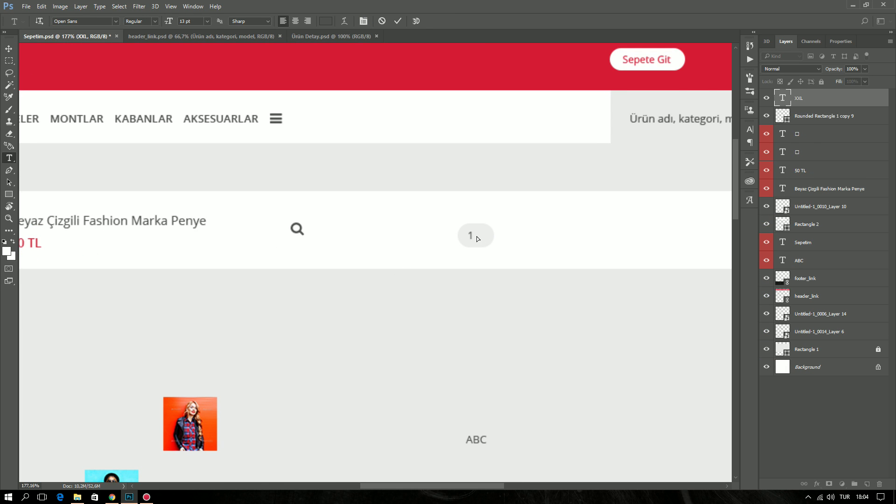
Centre-align the '1' inside the pill, then switch to the header_link.psd document
scroll(477, 237, up, 3)
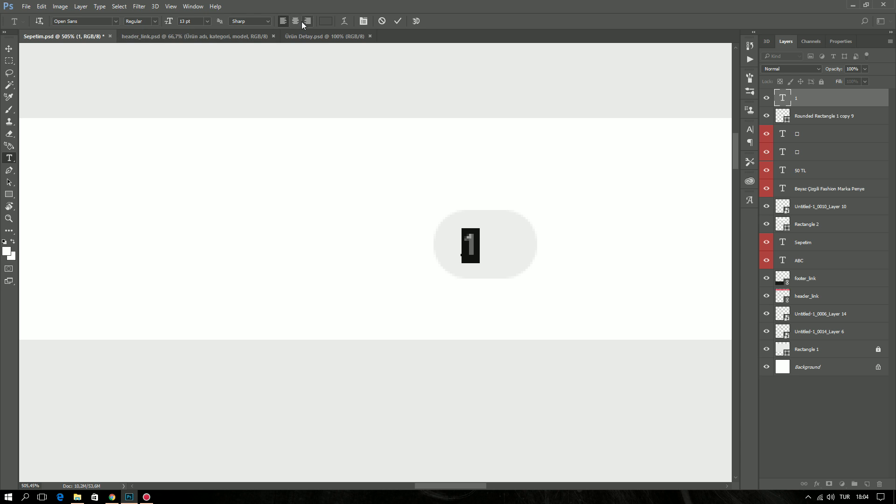
click(296, 21)
key(ctrl+Return)
key(v)
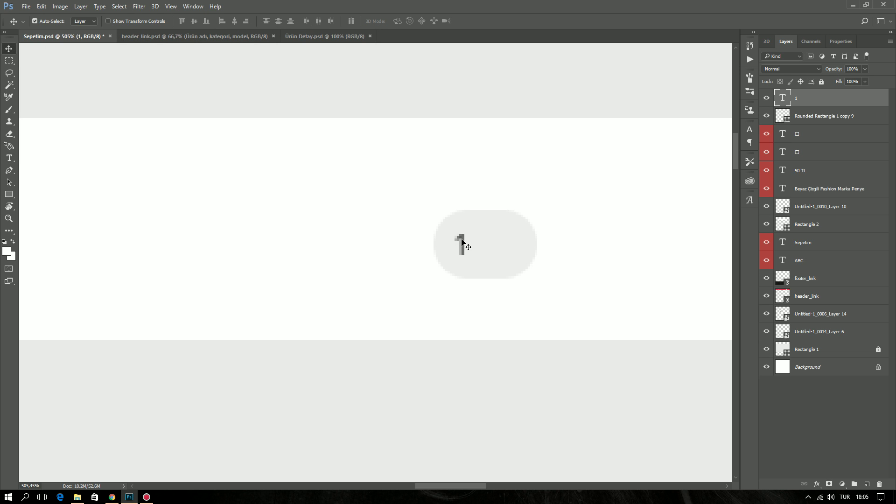
drag(462, 242, 487, 242)
key(ctrl+1)
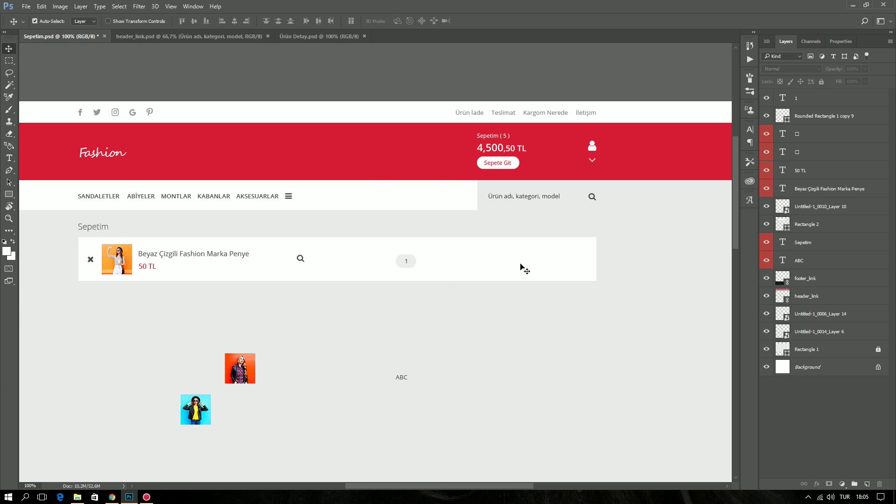
scroll(522, 267, up, 5)
click(564, 89)
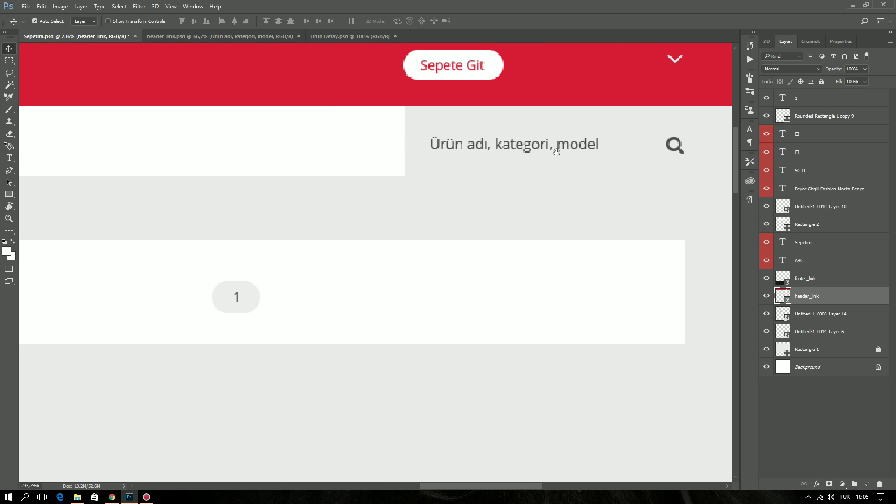
click(228, 34)
Copy the header's down chevron into the Sepetim document and recolour the '1' text darker grey
scroll(579, 269, up, 5)
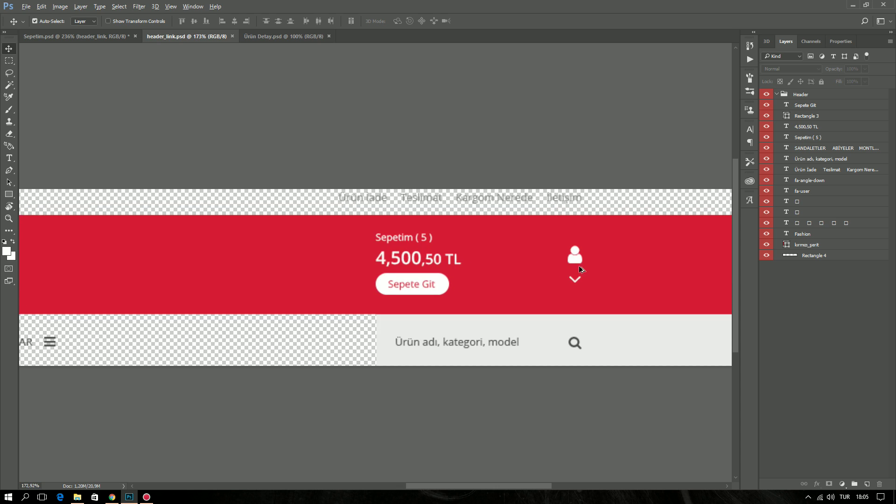
drag(577, 284, 194, 120)
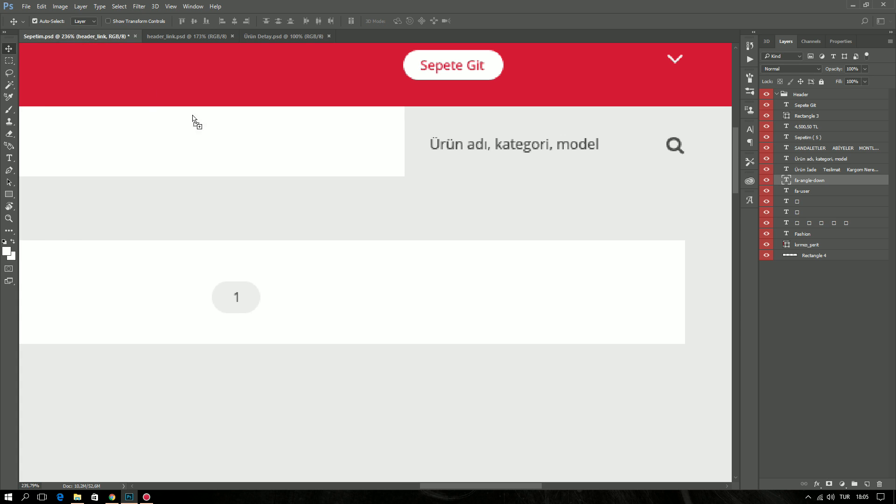
key(ctrl+shift+bracketright)
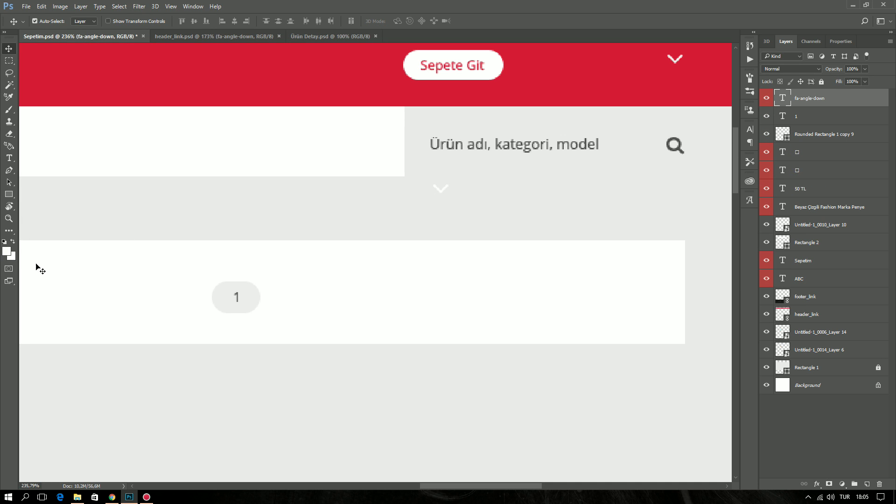
double_click(236, 297)
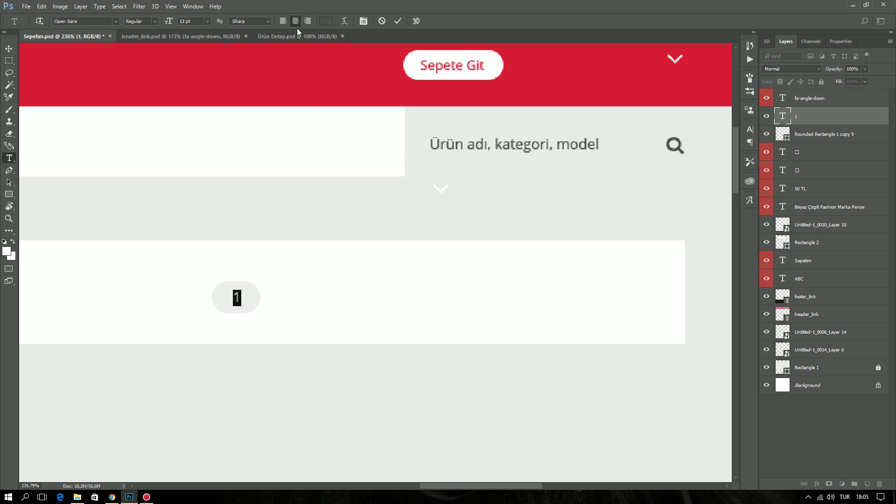
click(327, 21)
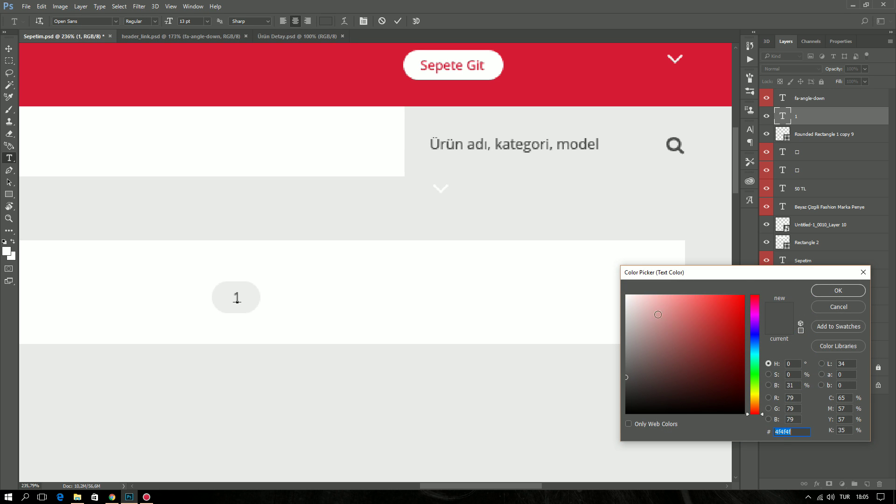
key(Return)
Colour the chevron grey, place it below the '1' badge and make it smaller
double_click(440, 188)
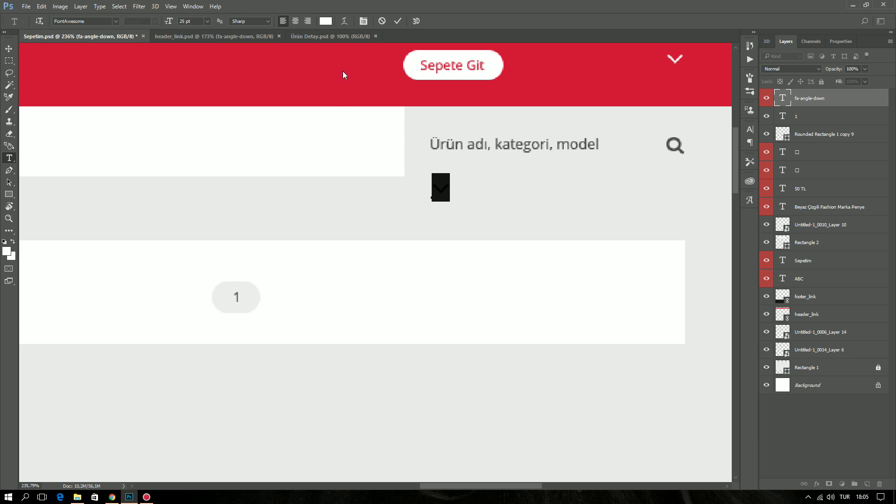
click(326, 21)
key(Return)
key(ctrl+Return)
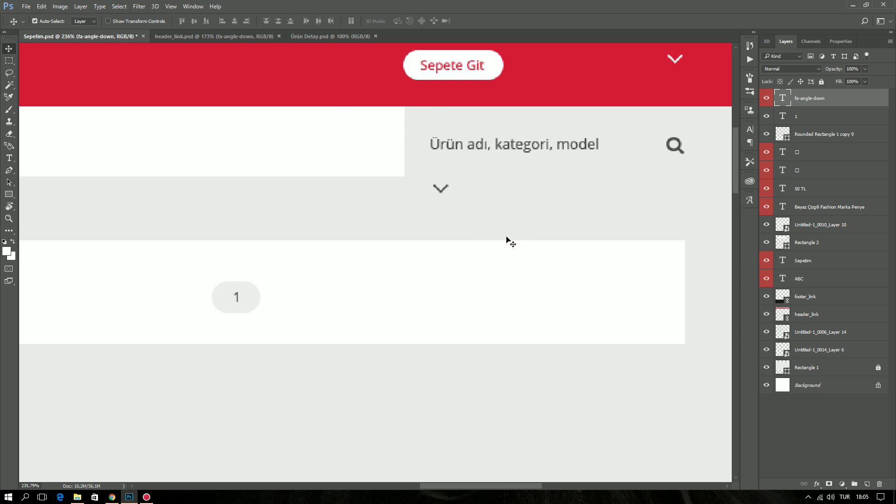
mouse_move(442, 194)
mouse_down()
mouse_move(246, 332)
mouse_move(233, 327)
mouse_up()
double_click(233, 326)
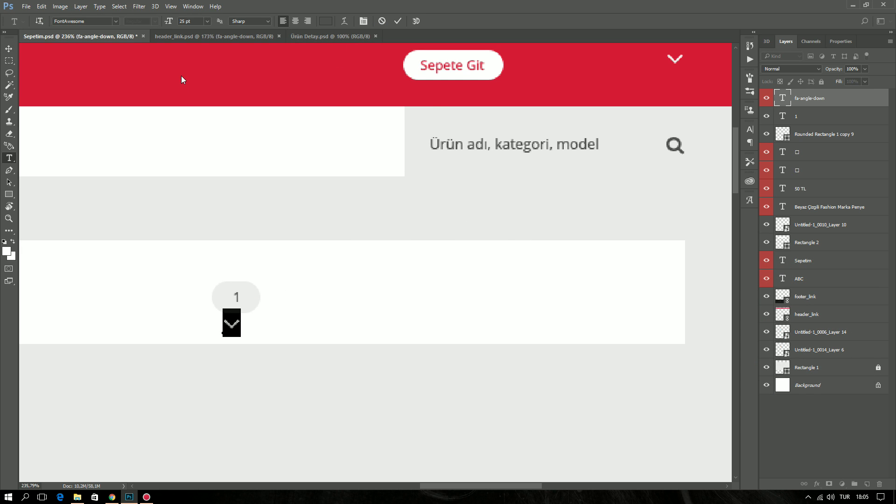
key(ctrl+Return)
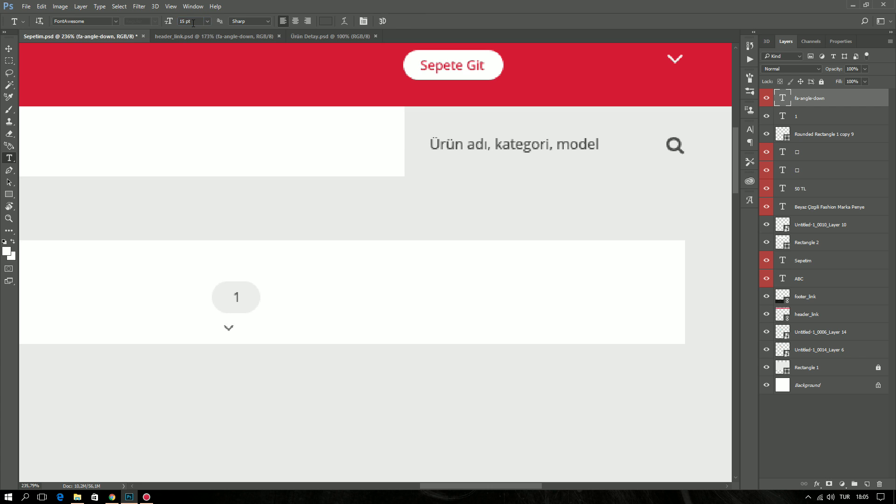
Duplicate the chevron above the badge and bring up its transform options
key(v)
scroll(224, 317, up, 7)
scroll(256, 400, up, 4)
mouse_move(239, 345)
mouse_down()
mouse_move(258, 339)
mouse_move(258, 193)
mouse_up()
key(ctrl+t)
right_click(265, 186)
Flip the chevron copy to point up and align both chevrons' horizontal centres on the badge
click(298, 335)
key(Return)
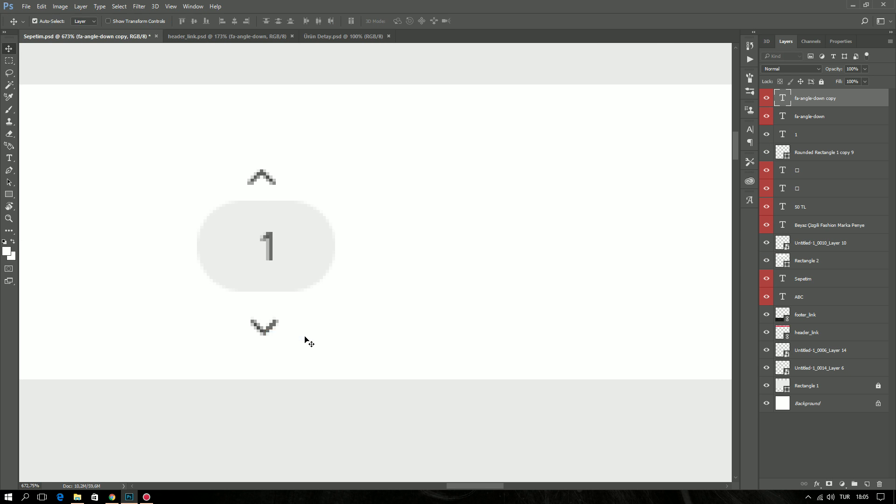
drag(307, 407, 216, 144)
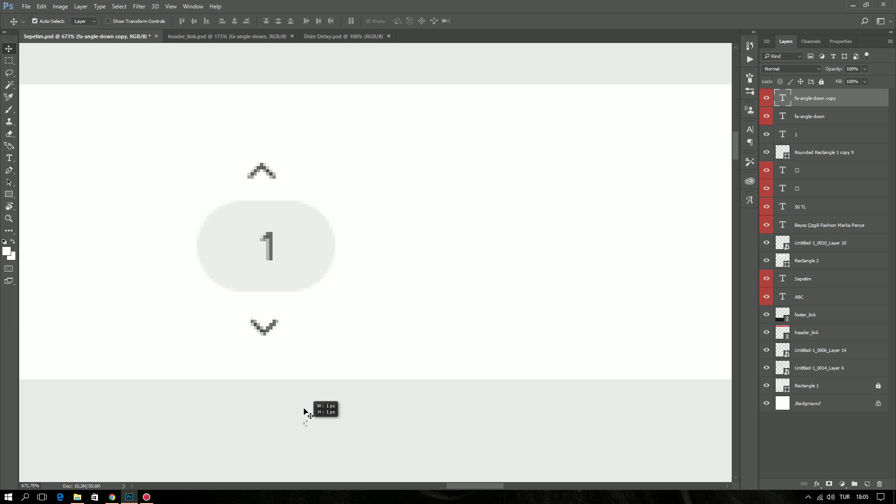
click(233, 21)
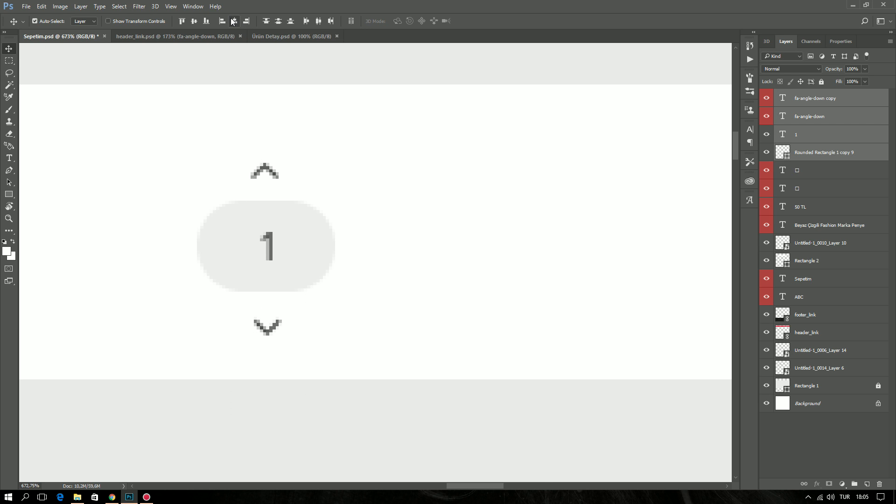
Shift the quantity widget to the cart row's right end, then hide the guides
scroll(406, 275, down, 6)
scroll(417, 270, up, 1)
scroll(388, 226, up, 2)
scroll(389, 225, up, 1)
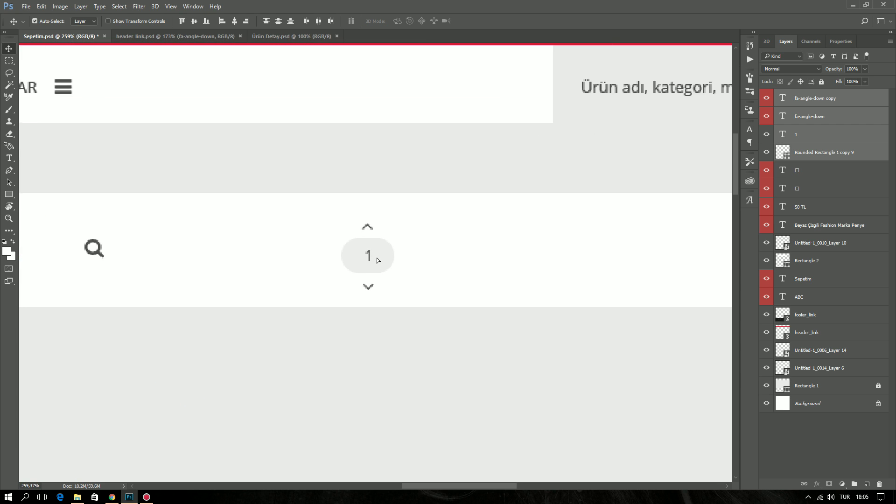
key(ctrl+1)
key(ctrl+semicolon)
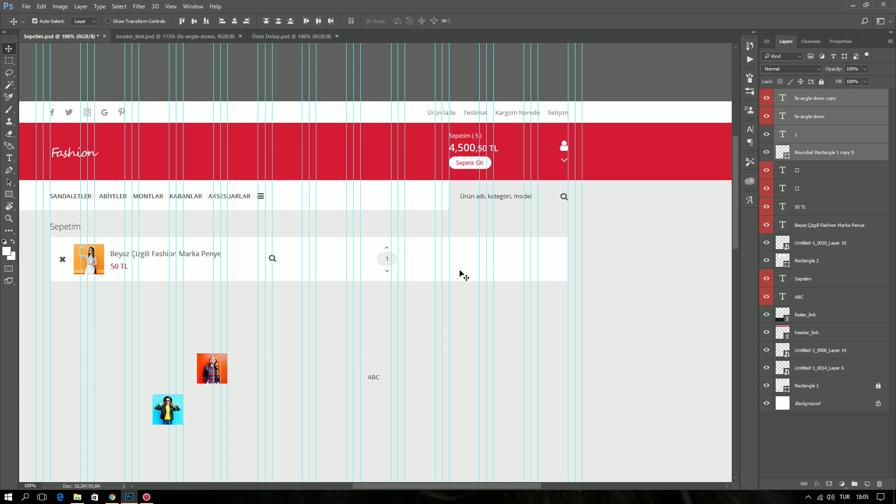
key(shift+Left)
key(shift+Right)
key(shift+Right)
key(shift+Right)
key(shift+Right)
key(shift+Right)
key(shift+Right)
key(shift+Right)
key(shift+Right)
key(shift+Right)
key(shift+Right)
key(shift+Right)
key(shift+Right)
key(shift+Right)
key(shift+Right)
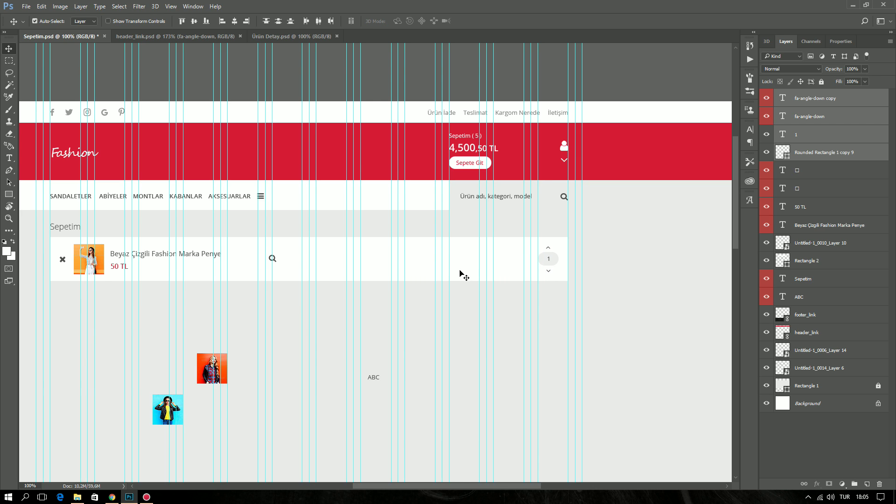
key(ctrl+h)
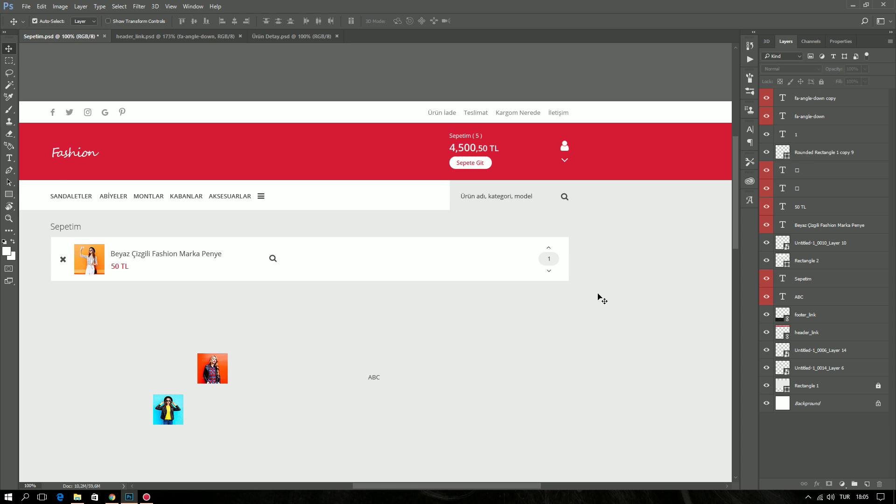
scroll(522, 238, up, 7)
Set both up and down chevrons to 16 pt and nudge the up chevron slightly higher
double_click(492, 213)
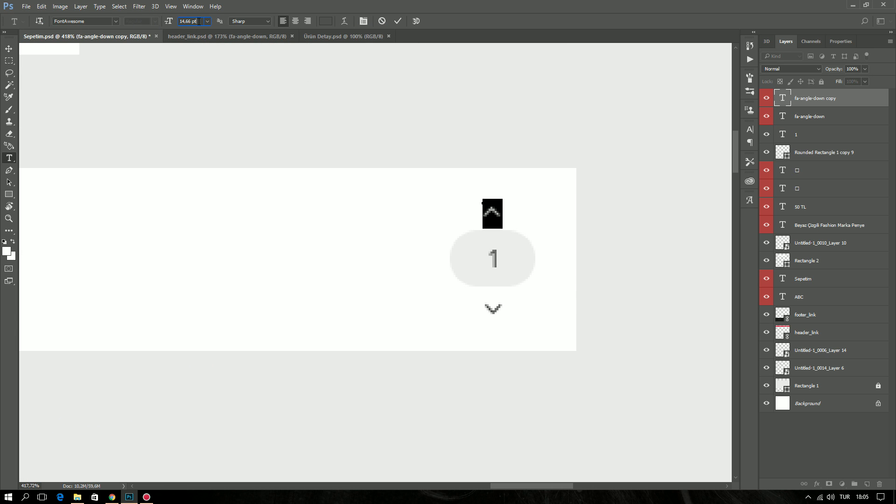
text(16)
key(Return)
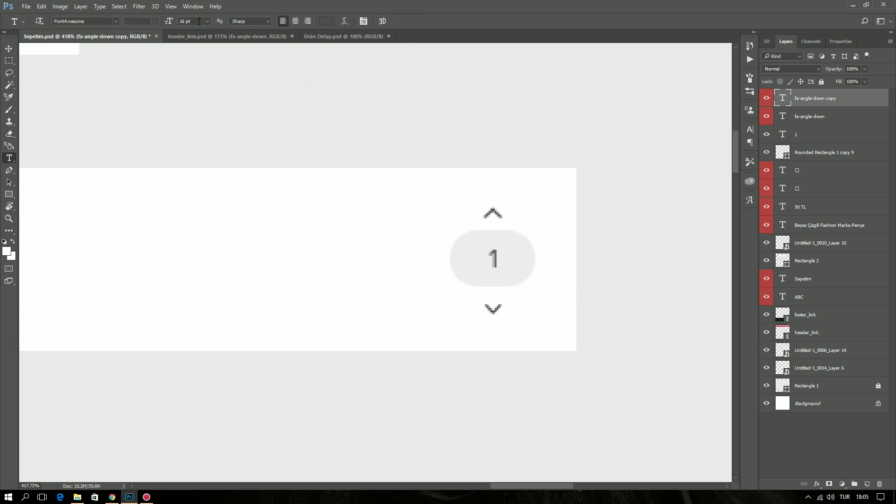
double_click(494, 305)
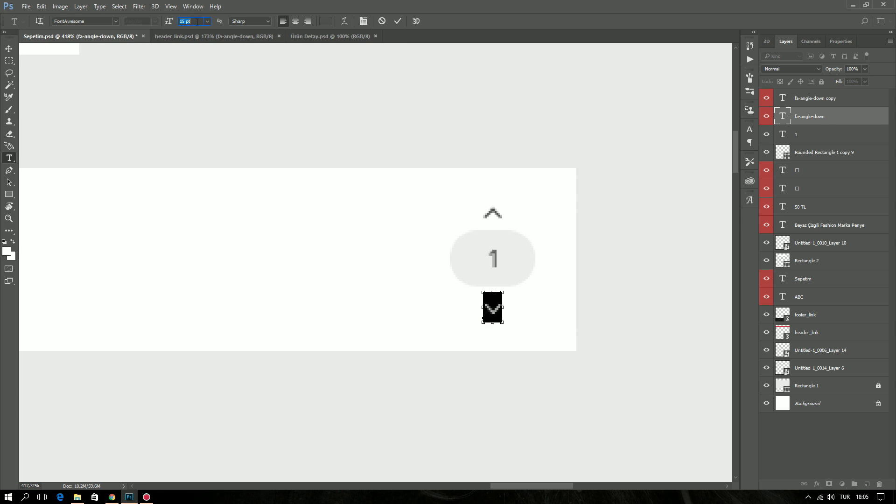
text(16)
key(Return)
key(v)
drag(485, 207, 485, 202)
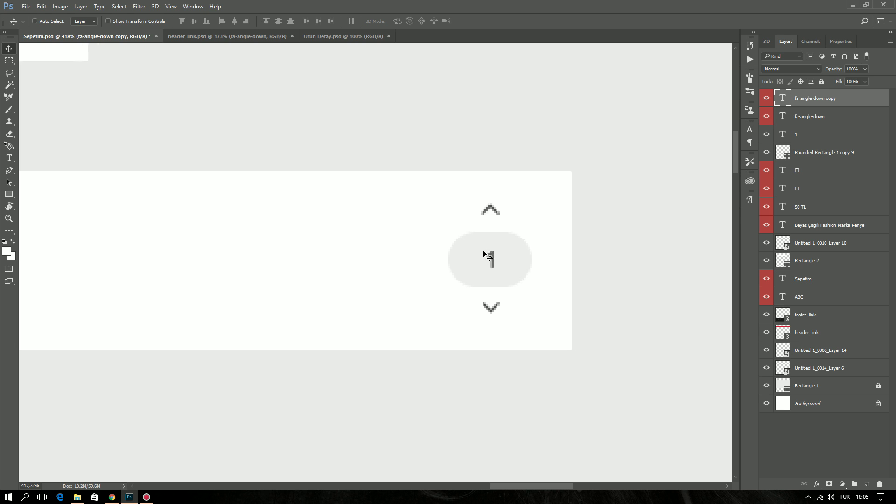
key(ctrl+1)
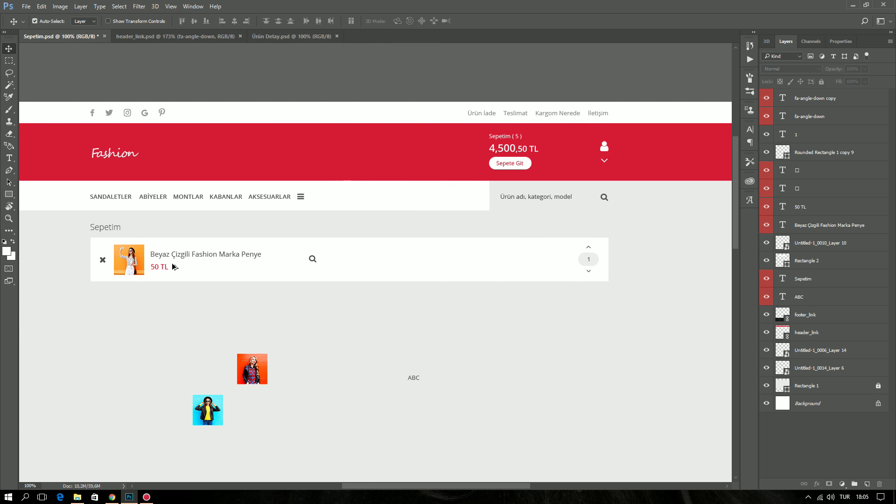
Place a copy of the 50 TL price at the row's right end and set the quantity to 3
drag(160, 270, 558, 263)
scroll(158, 266, up, 5)
scroll(172, 259, up, 6)
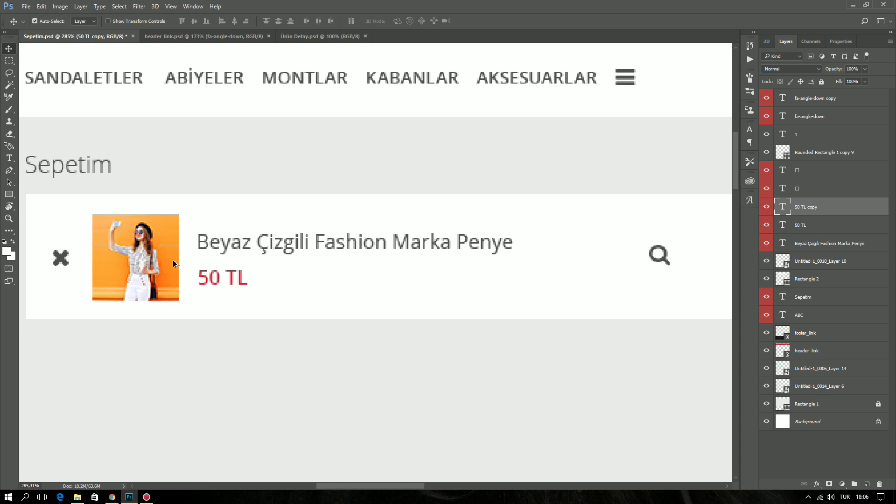
scroll(213, 271, down, 10)
scroll(384, 287, right, 5)
scroll(504, 289, up, 10)
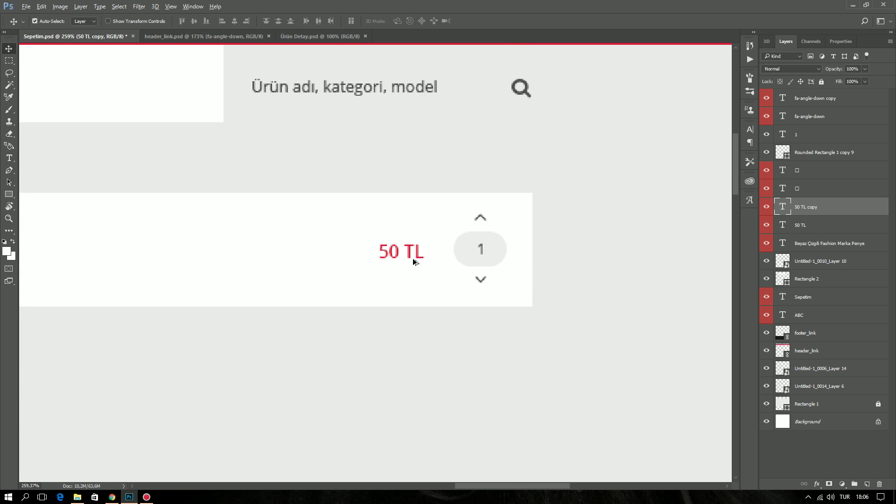
double_click(480, 249)
text(3)
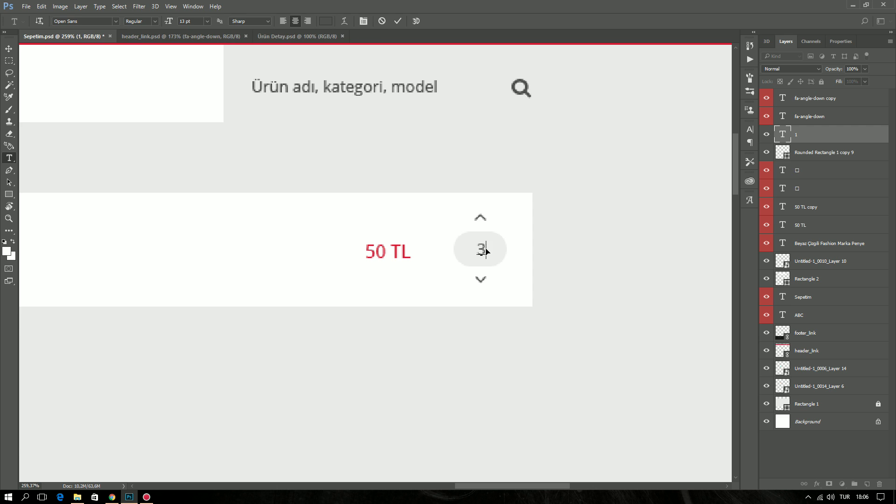
key(ctrl+Return)
Change the price copy to '150,00 TL' with ',00 TL' at 13 pt, nudged slightly left
key(t)
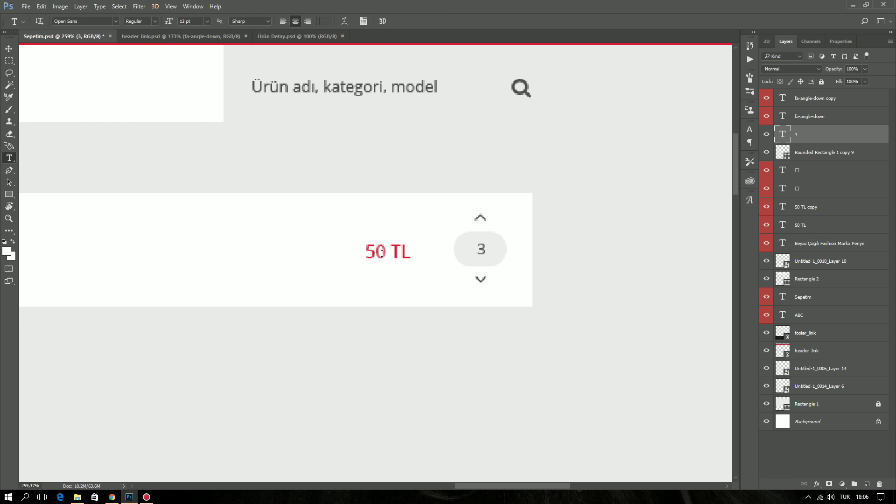
click(382, 253)
text(150)
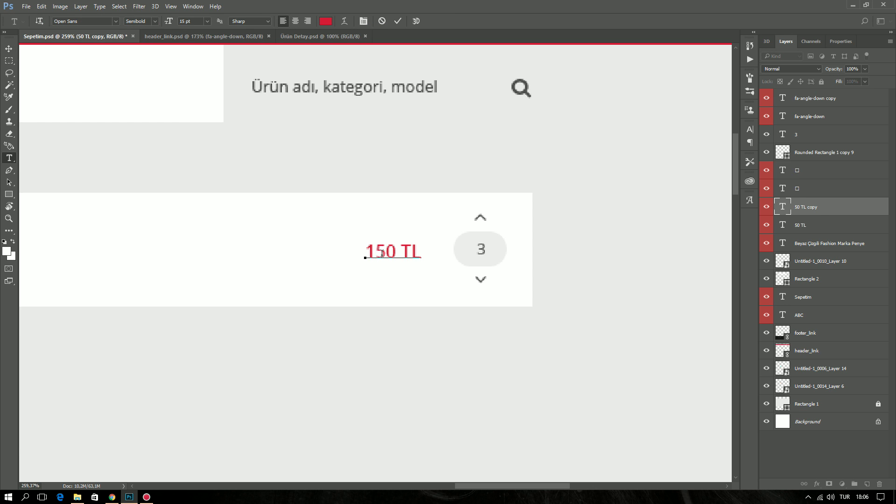
text(,00)
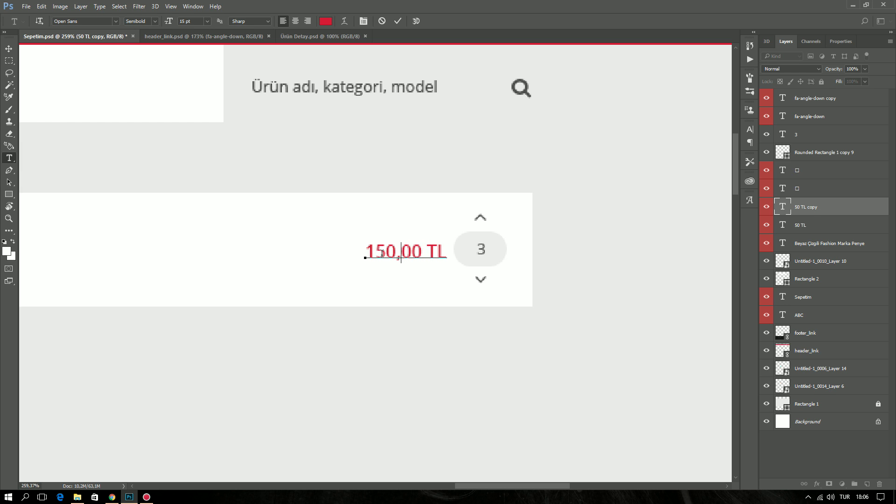
key(ctrl+shift+Left)
key(ctrl+shift+Left)
key(ctrl+shift+Left)
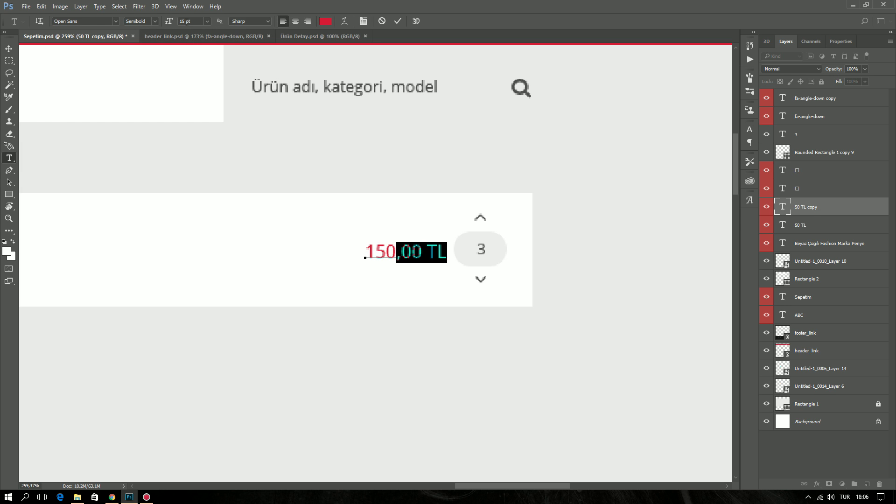
text(13)
key(ctrl+Return)
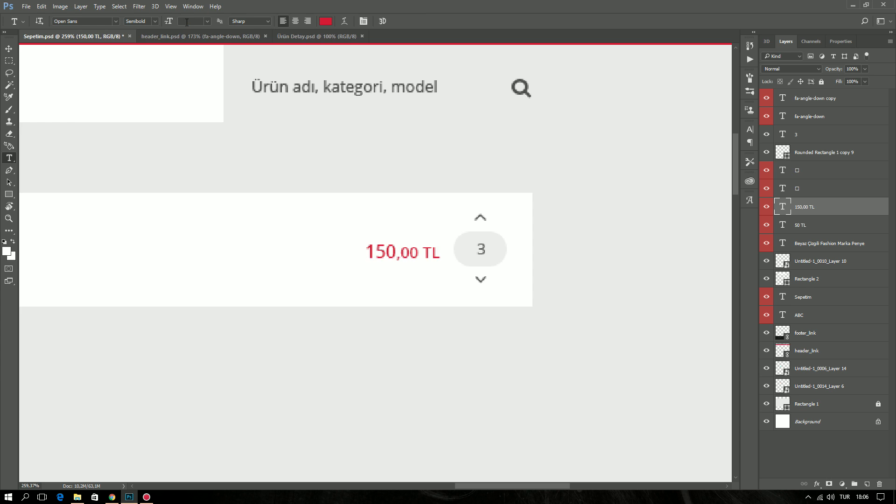
scroll(452, 286, down, 3)
scroll(391, 263, up, 4)
drag(392, 262, 372, 263)
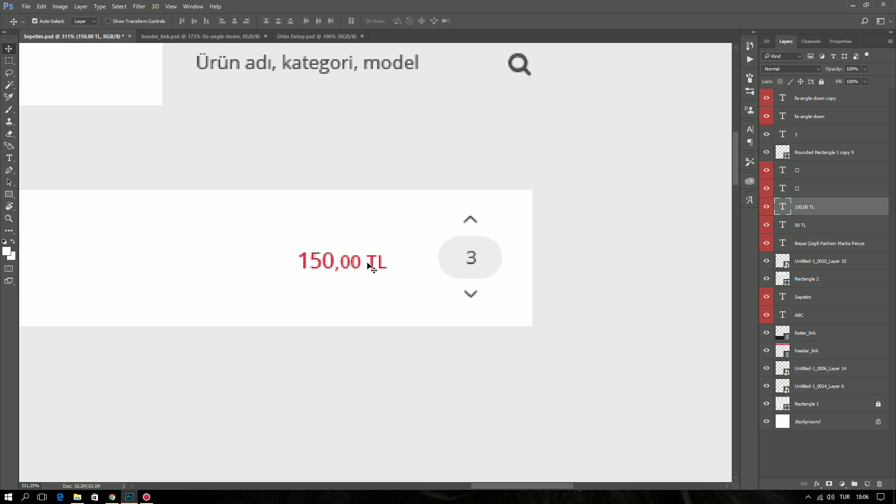
key(ctrl+1)
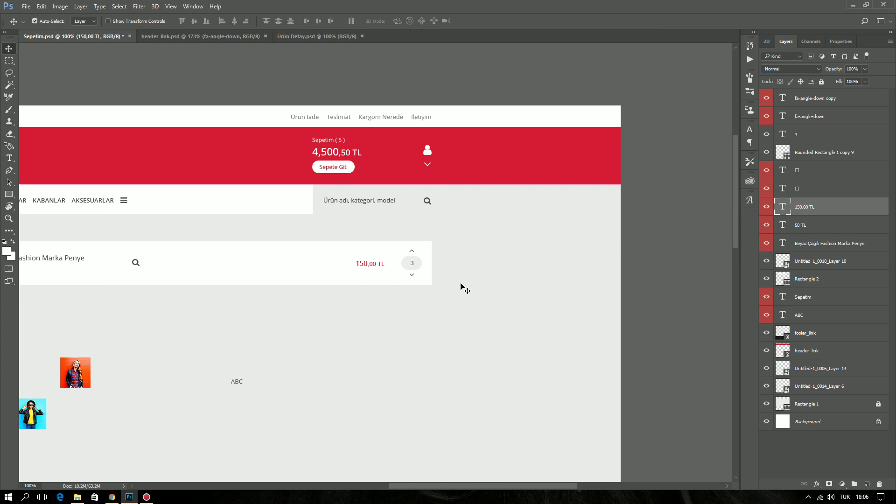
Drag the stray search icon out of the cart row into the grey area below, then deselect
mouse_move(324, 275)
mouse_down()
mouse_move(329, 303)
mouse_move(184, 354)
mouse_up()
scroll(472, 264, down, 3)
scroll(520, 292, down, 2)
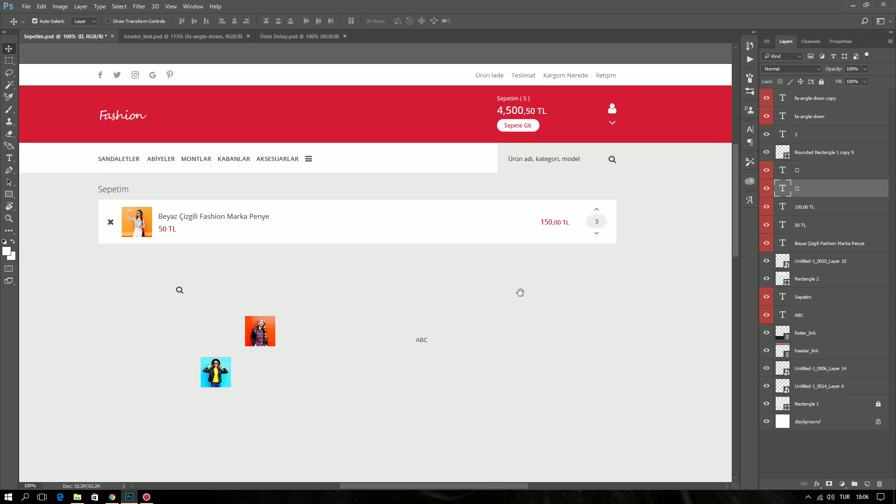
scroll(521, 292, down, 1)
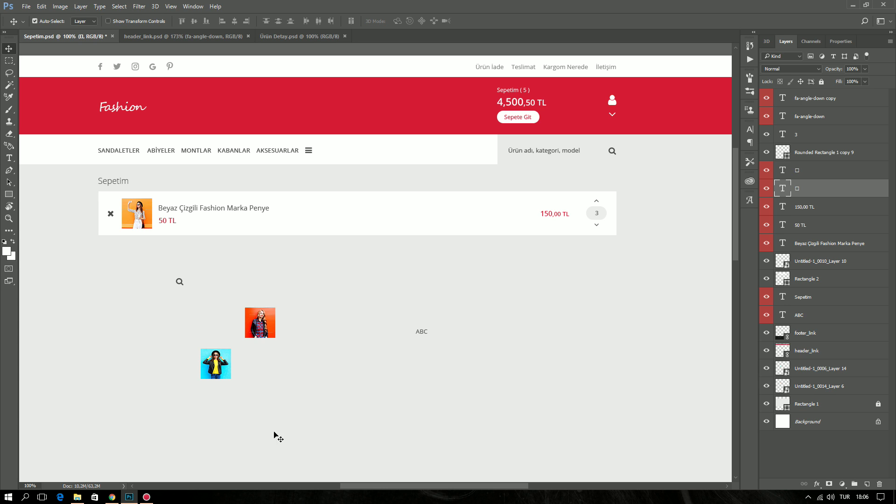
click(308, 313)
scroll(242, 196, down, 3)
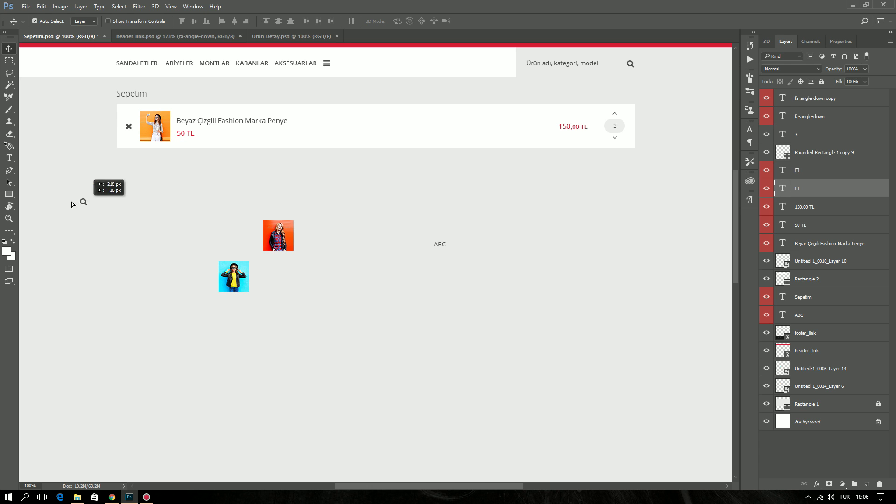
scroll(524, 239, up, 5)
scroll(524, 239, down, 1)
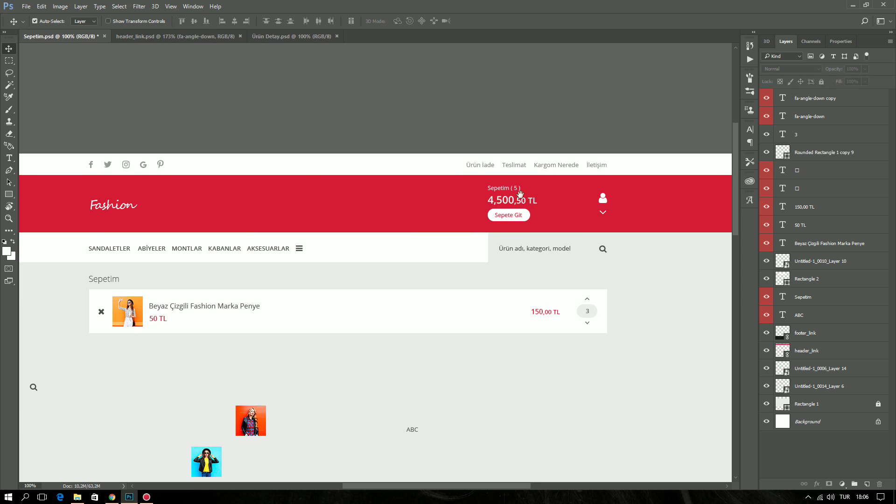
scroll(495, 234, down, 1)
scroll(474, 230, down, 3)
Move the loose photos and ABC text lower and duplicate the cart row beneath Sepetim
drag(177, 227, 518, 317)
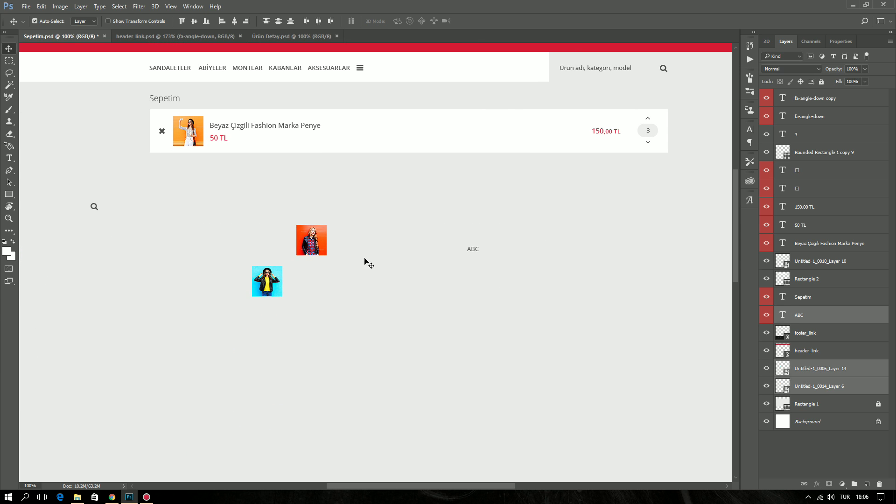
drag(314, 238, 273, 339)
mouse_move(135, 117)
mouse_down()
mouse_move(616, 135)
mouse_move(584, 139)
mouse_move(552, 184)
mouse_move(560, 230)
mouse_up()
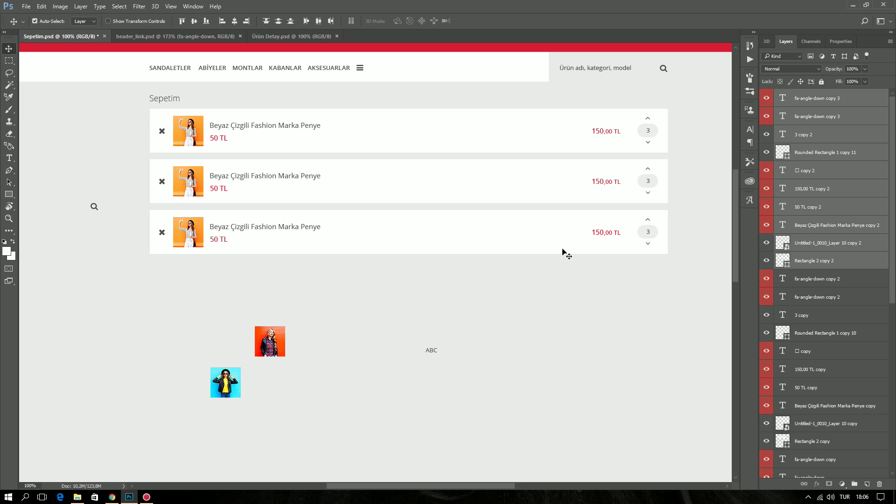
Nudge the second and third cart rows down slightly for even spacing
key(Down)
key(Down)
click(462, 314)
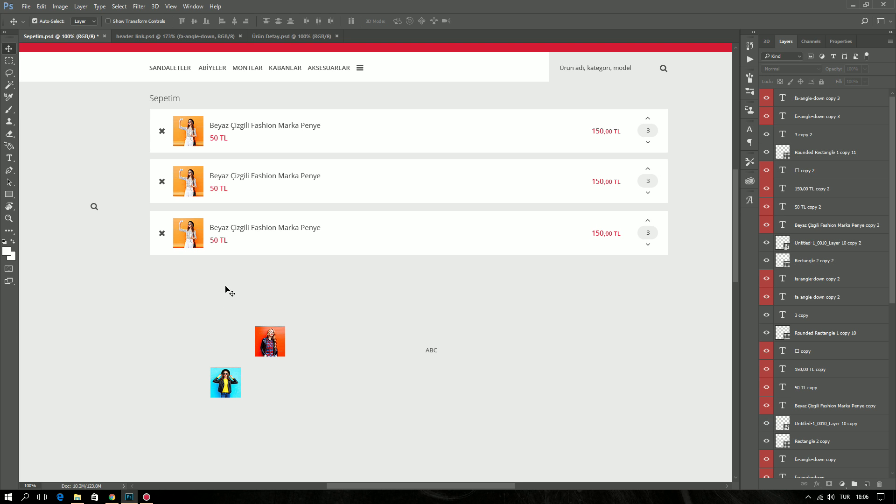
mouse_move(132, 180)
mouse_down()
mouse_move(600, 204)
mouse_move(698, 266)
mouse_up()
key(Down)
key(Down)
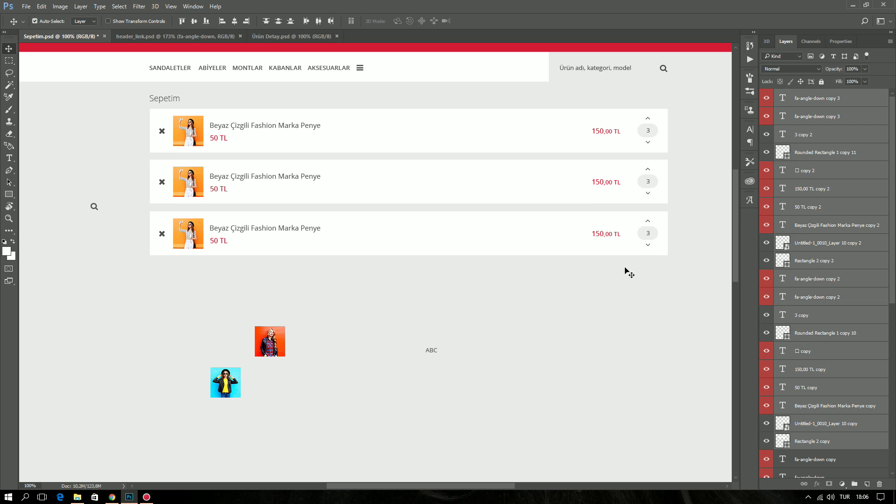
click(369, 303)
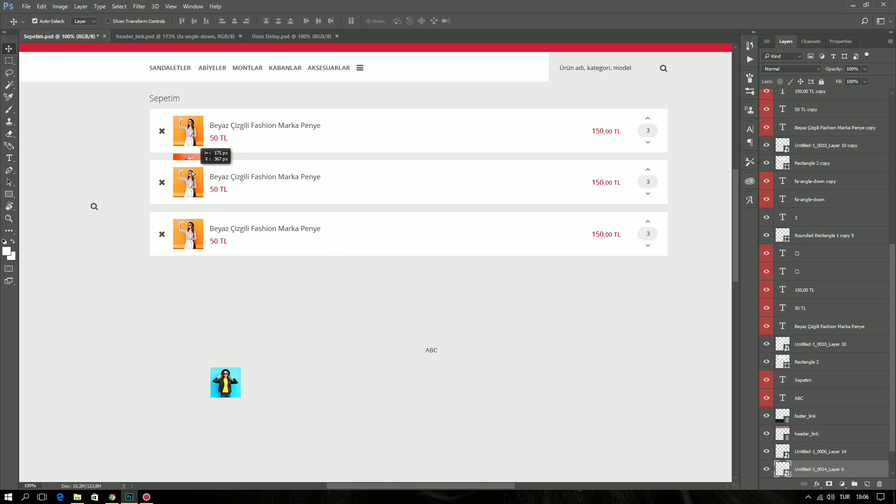
Place the red-jacket photo on the second cart row in front of the other layers
drag(280, 348, 208, 170)
scroll(208, 170, up, 5)
key(ctrl+shift+bracketright)
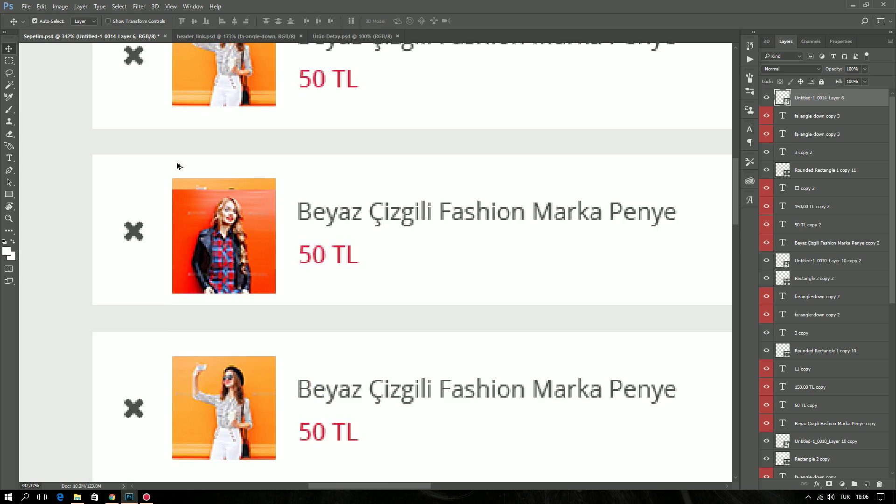
scroll(176, 161, up, 5)
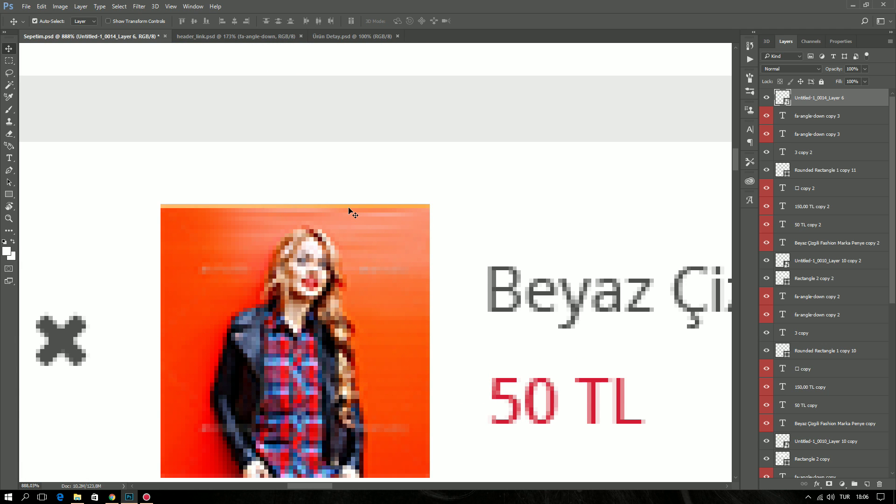
key(ctrl+z)
key(ctrl+z)
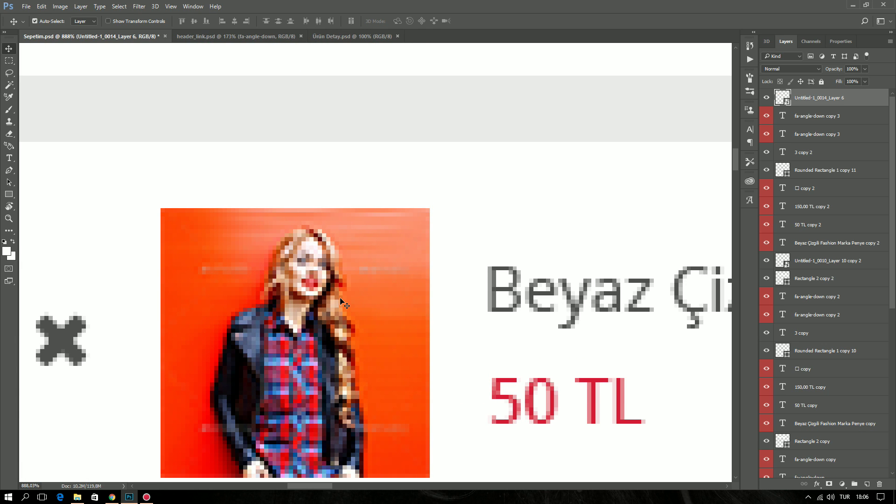
scroll(378, 265, down, 10)
scroll(390, 240, down, 3)
scroll(390, 240, up, 2)
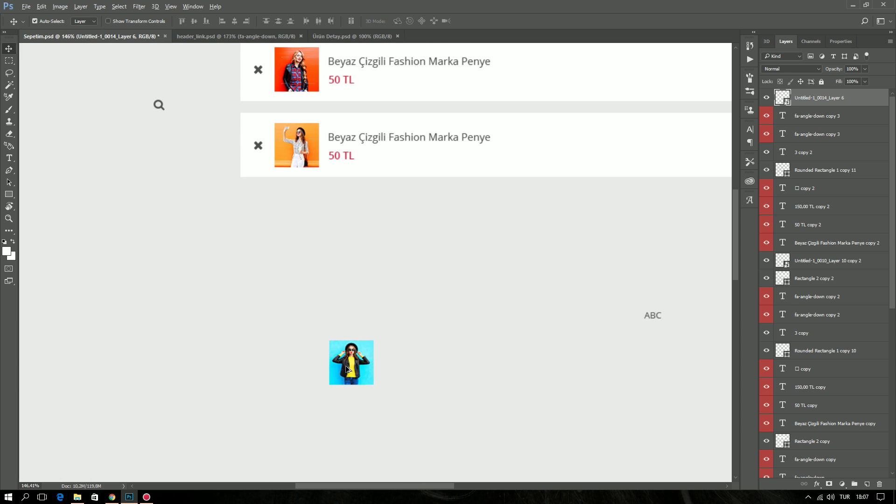
Unlock the cyan-background photo, move it onto the third row, and remove the old orange photo
ctrl+click(286, 141)
scroll(317, 109, up, 5)
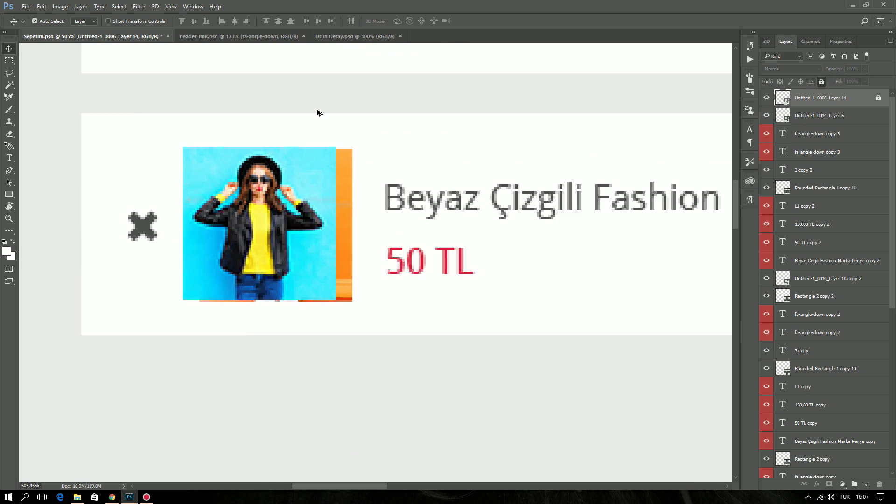
mouse_move(328, 186)
mouse_down()
mouse_move(340, 186)
mouse_move(345, 207)
mouse_up()
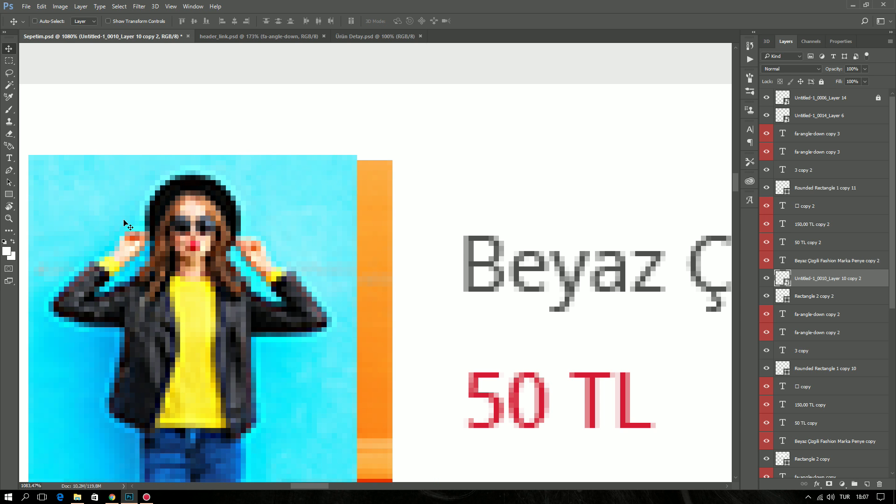
scroll(164, 213, down, 5)
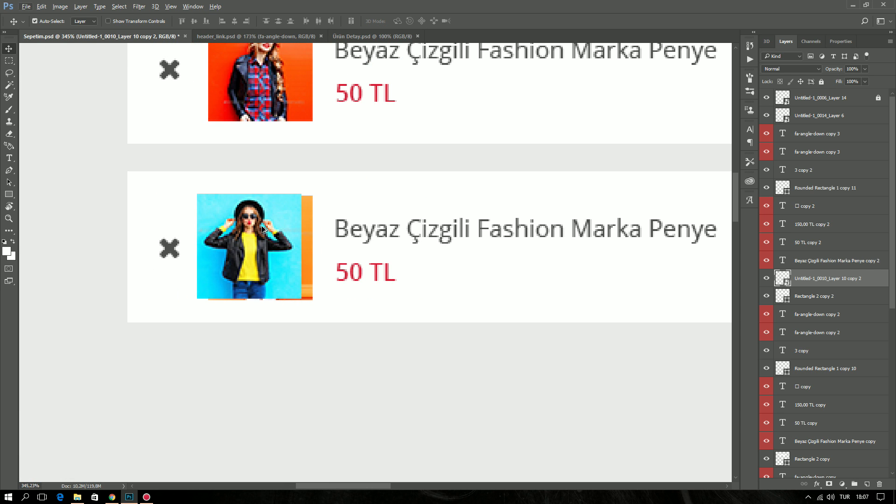
drag(262, 226, 272, 251)
key(ctrl+z)
click(821, 81)
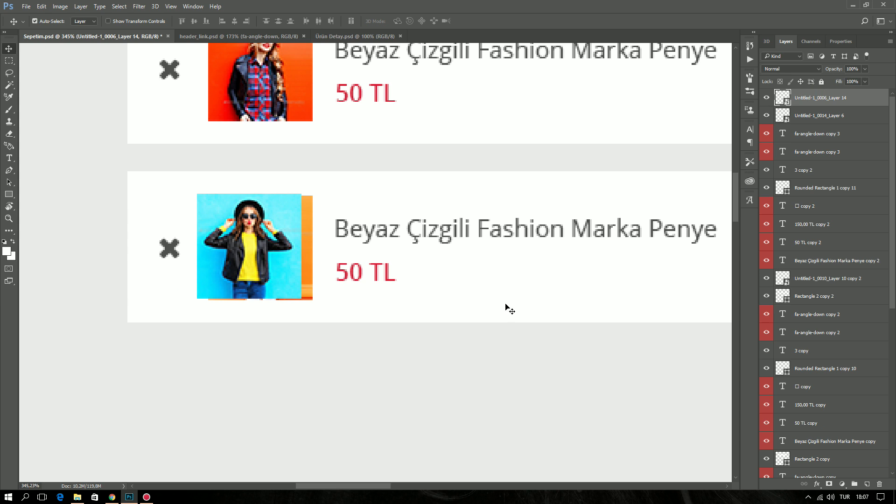
click(506, 306)
scroll(299, 210, up, 5)
mouse_move(289, 212)
mouse_down()
mouse_move(279, 259)
mouse_move(310, 208)
mouse_up()
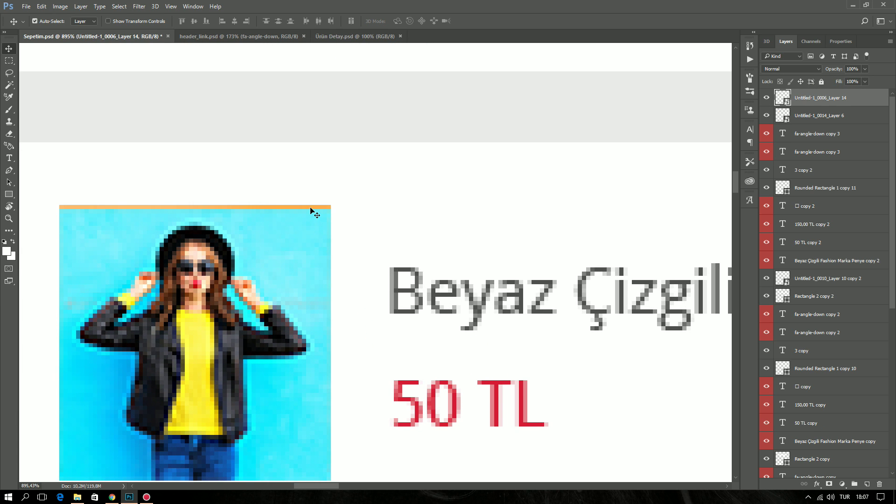
key(ctrl+z)
View the page at actual size and pan between the header and the cart rows
key(ctrl+1)
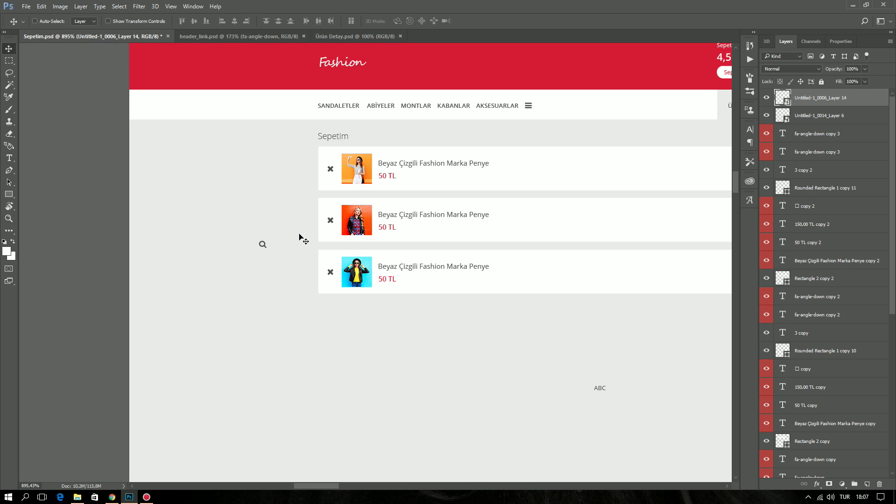
mouse_move(396, 220)
mouse_down()
mouse_move(291, 328)
mouse_move(266, 276)
mouse_up()
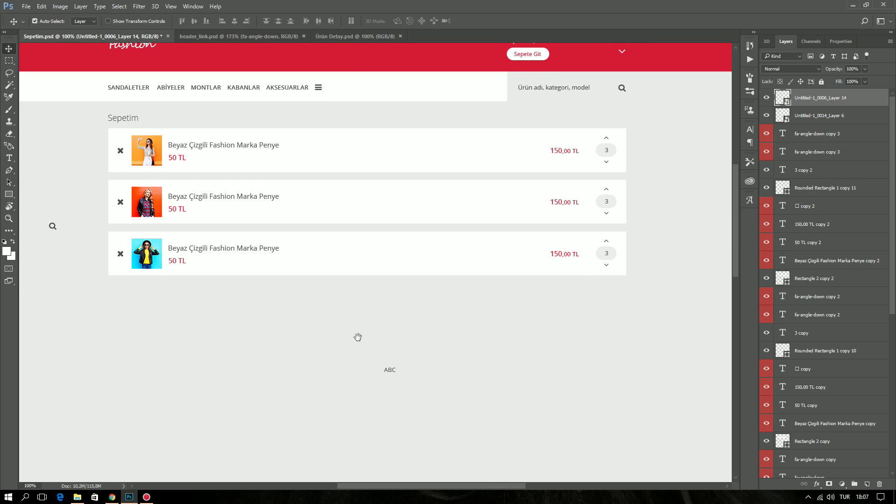
drag(358, 337, 365, 277)
scroll(216, 223, up, 2)
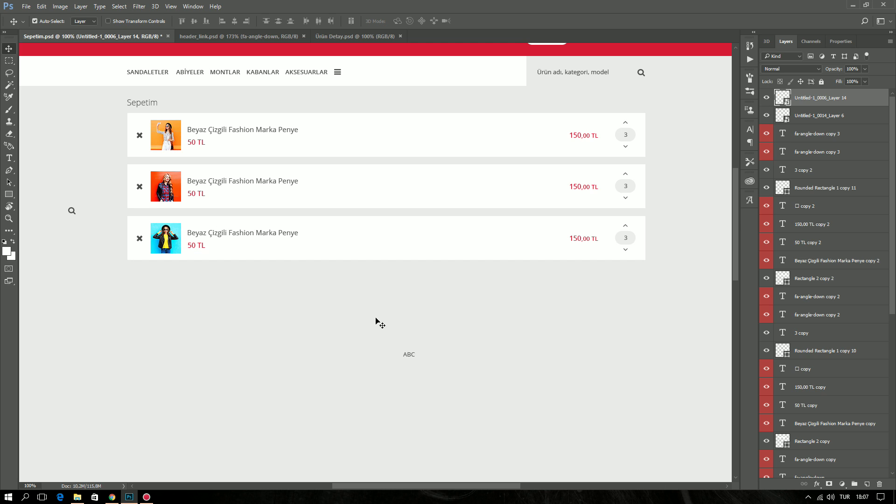
scroll(376, 321, down, 2)
drag(411, 296, 59, 222)
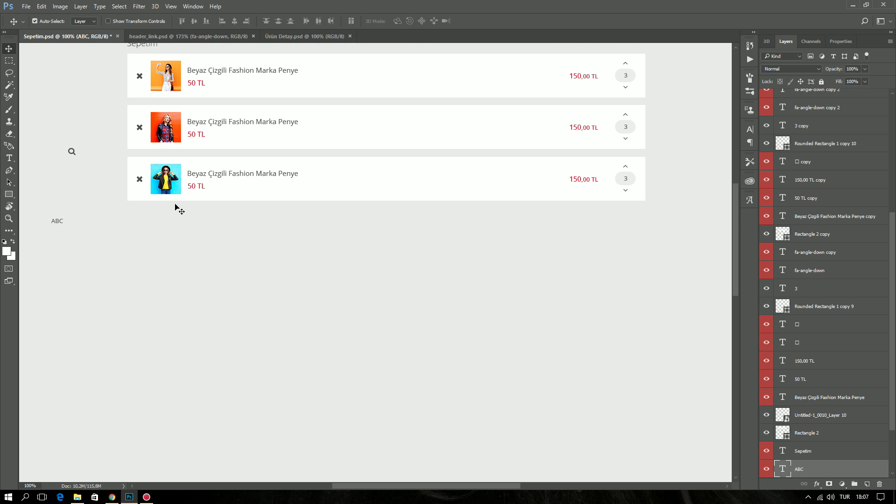
scroll(196, 135, up, 4)
Change the second item's price to 30 TL and the third item's to 20 TL
key(t)
drag(227, 149, 217, 149)
text(3)
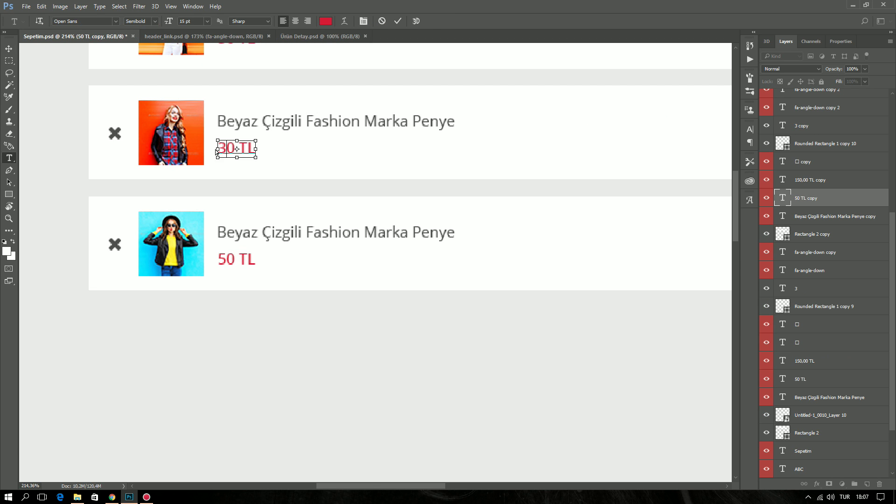
key(ctrl+Return)
click(225, 261)
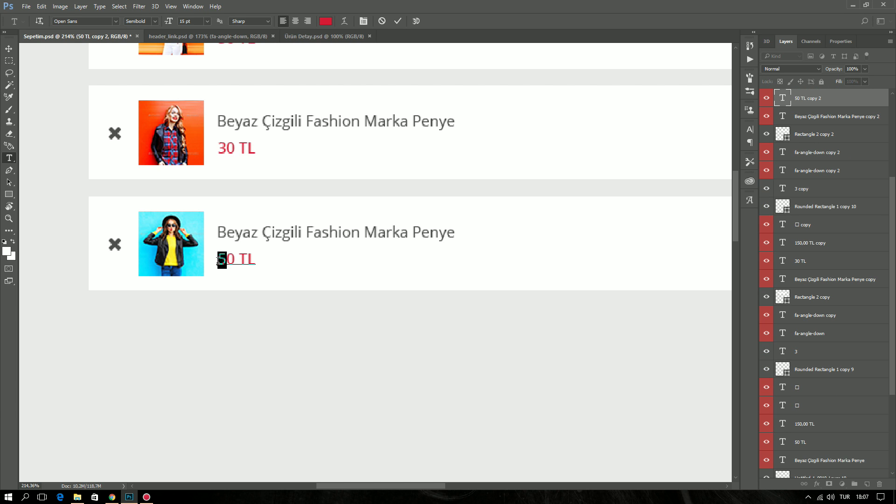
text(2)
key(ctrl+Return)
key(ctrl+1)
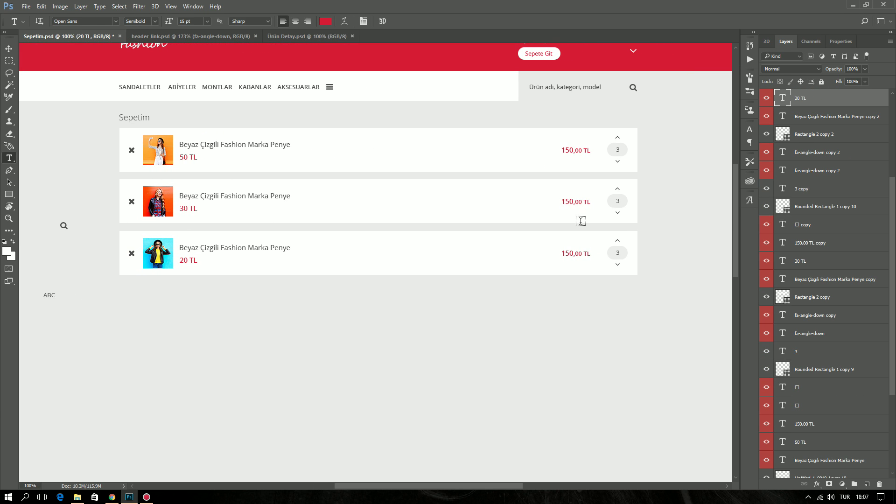
Set the second item's quantity to 2 and its line total to 60,00 TL
double_click(618, 201)
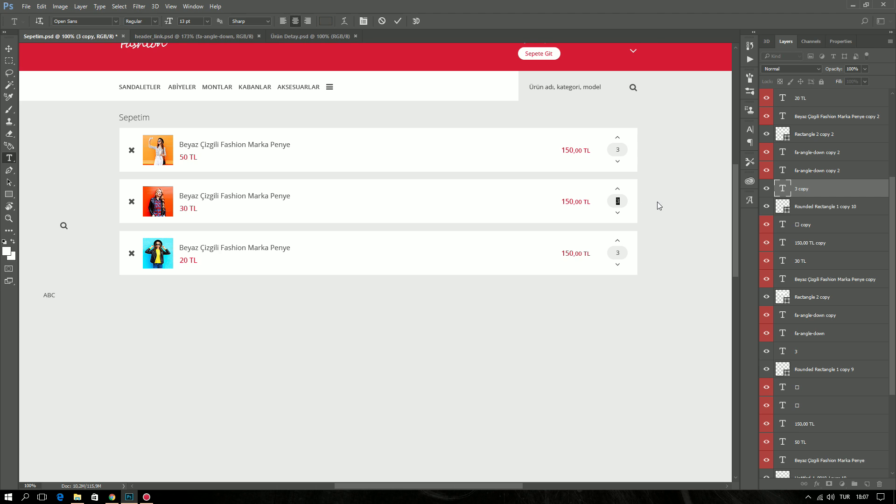
text(2)
key(ctrl+Return)
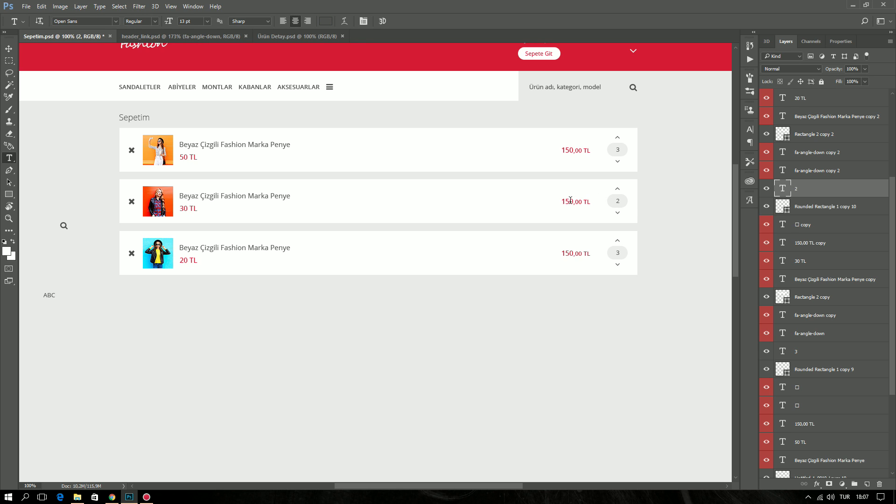
drag(570, 200, 568, 202)
text(61)
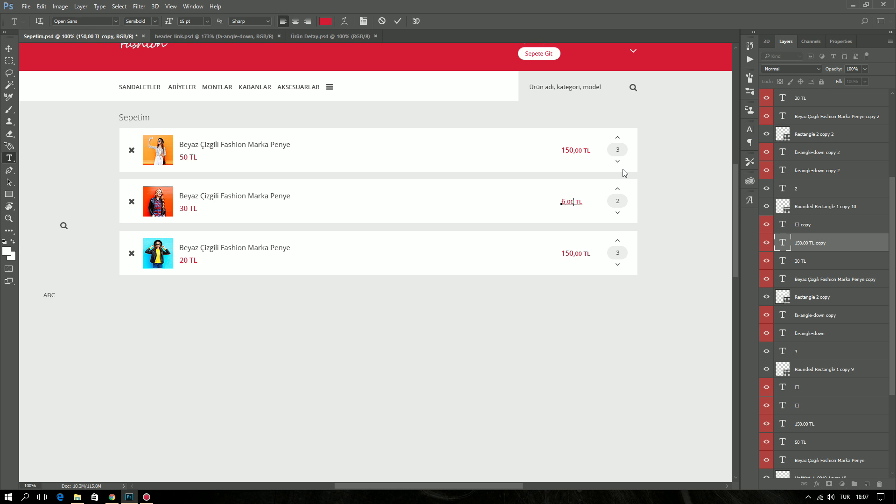
key(BackSpace)
text(0)
key(ctrl+Return)
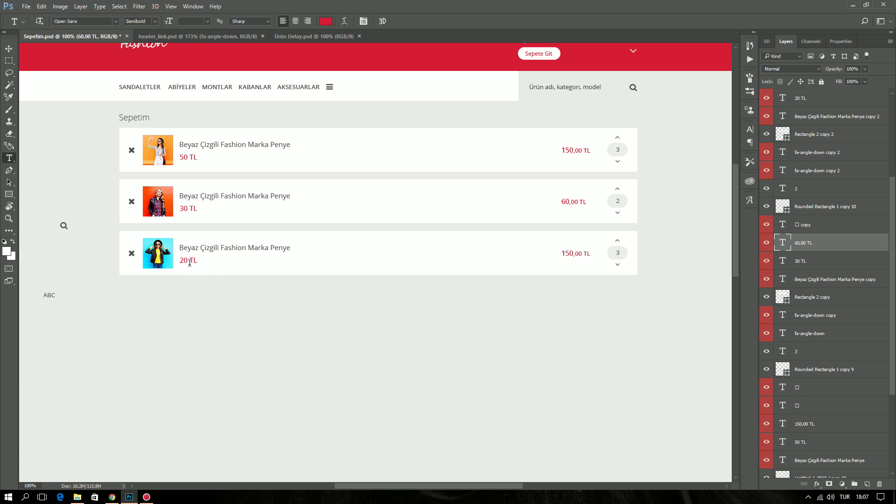
Change the third item's total to 60,00 TL and select all three line totals
click(569, 252)
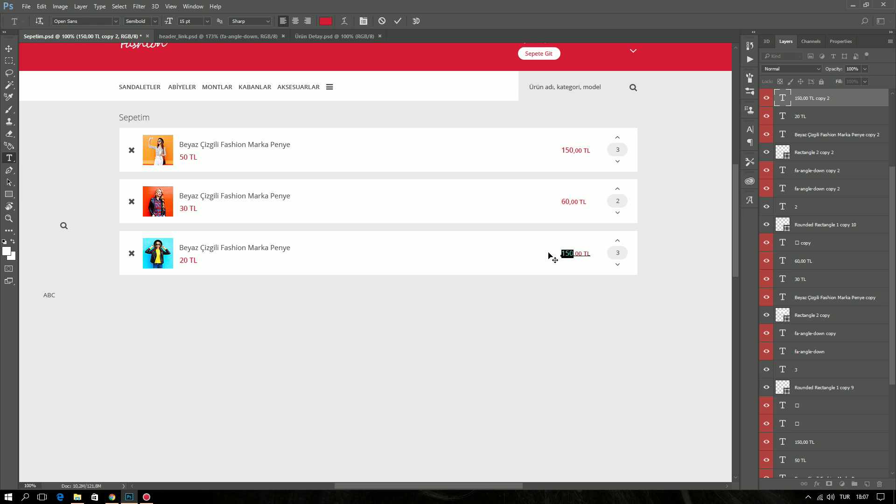
text(60)
key(ctrl+Return)
key(v)
scroll(594, 258, up, 5)
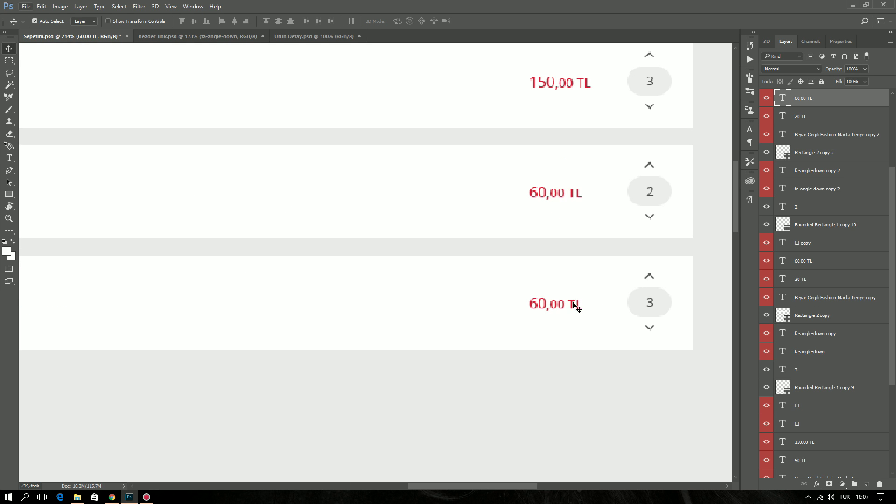
shift+click(568, 168)
shift+click(565, 86)
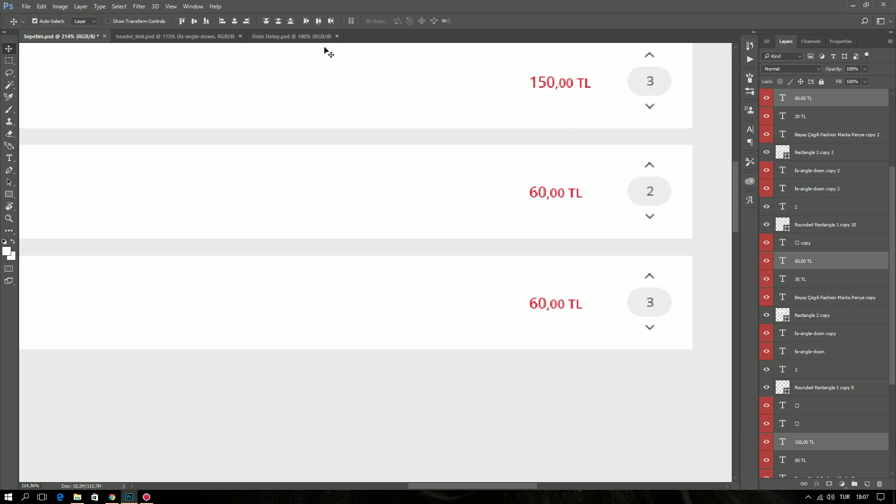
key(ctrl+1)
Nudge the three line totals slightly to the right
key(Right)
key(Right)
key(Right)
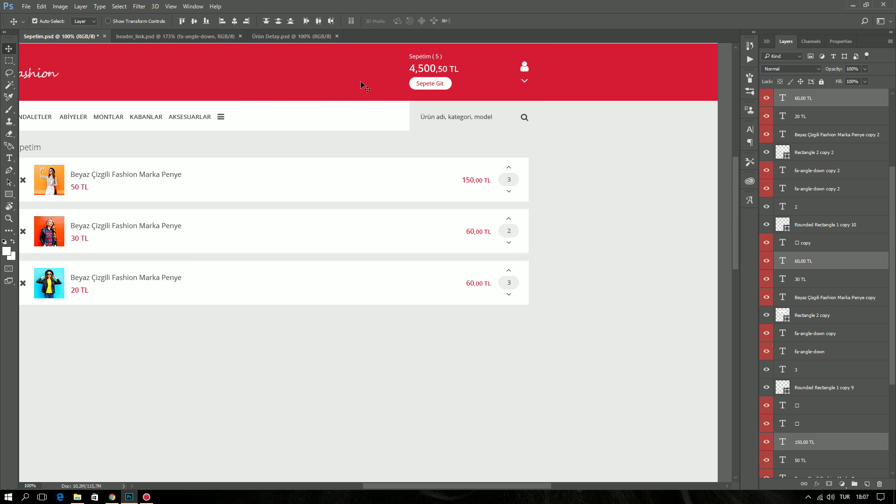
key(Right)
key(Right)
key(Right)
mouse_move(288, 225)
mouse_down()
mouse_move(420, 274)
mouse_move(430, 318)
mouse_up()
click(509, 329)
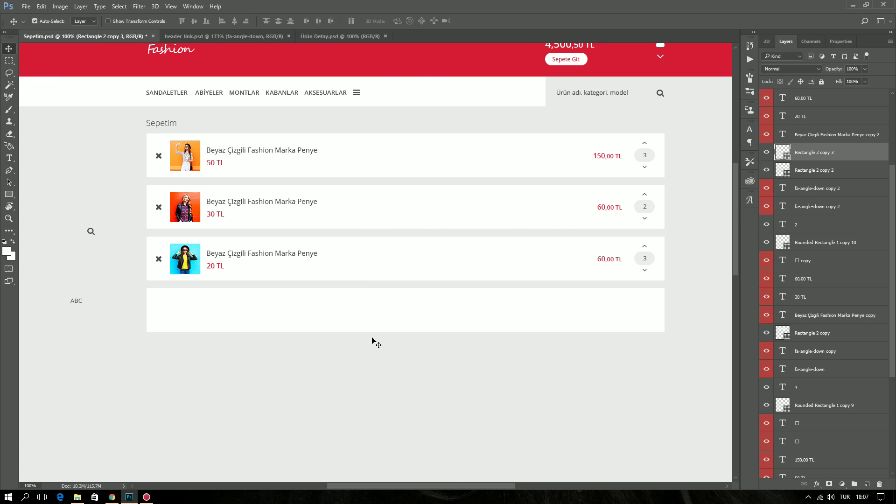
Size the new bottom white box and copy the product title into it
key(ctrl+t)
key(Return)
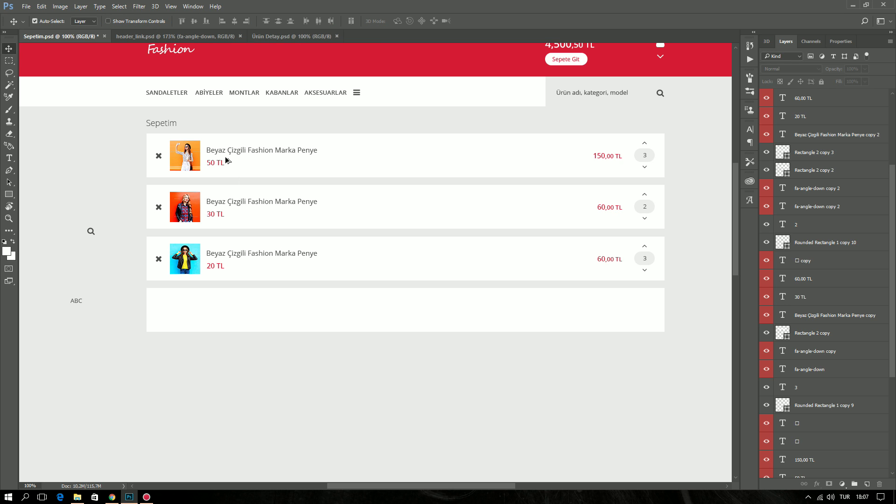
drag(238, 152, 193, 314)
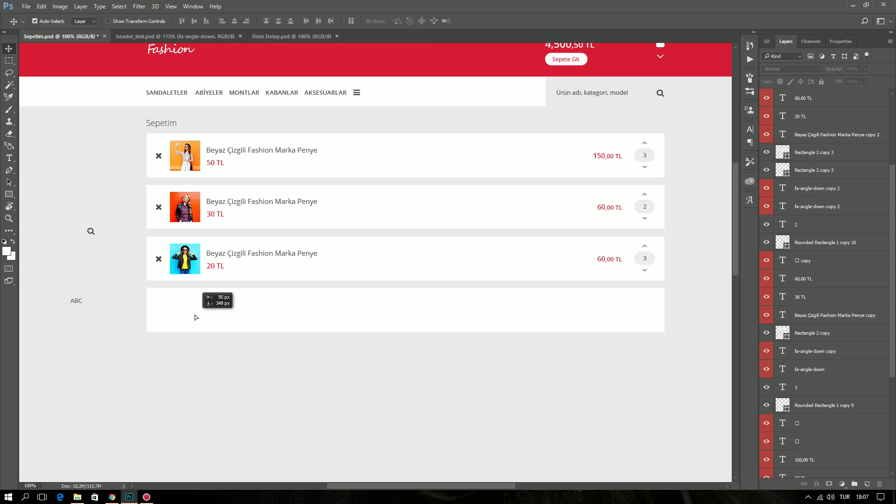
scroll(186, 319, up, 3)
Retype the copied title in the bottom box as 'Toplam Tutar'
key(t)
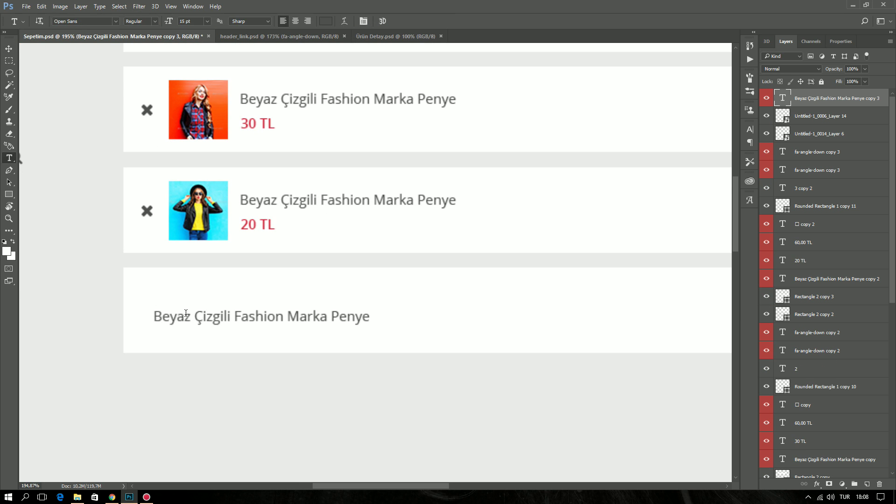
triple_click(186, 315)
text(Toplam Tutar)
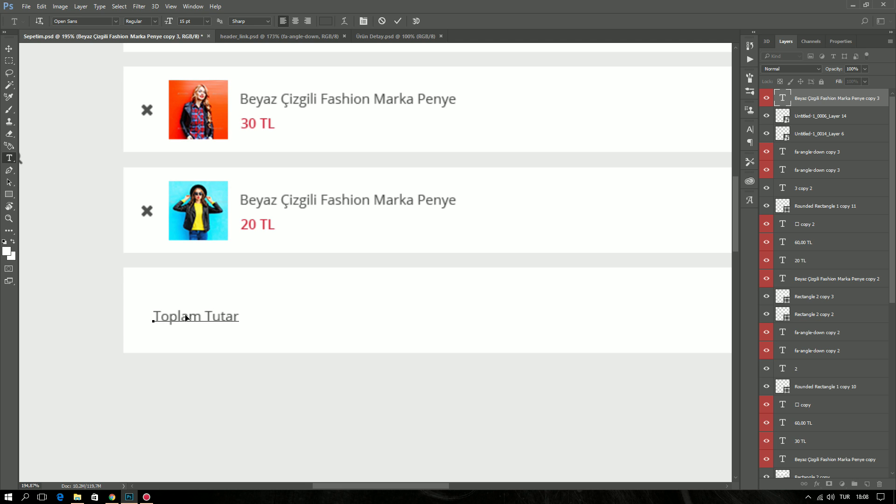
key(ctrl+Return)
key(v)
key(ctrl+1)
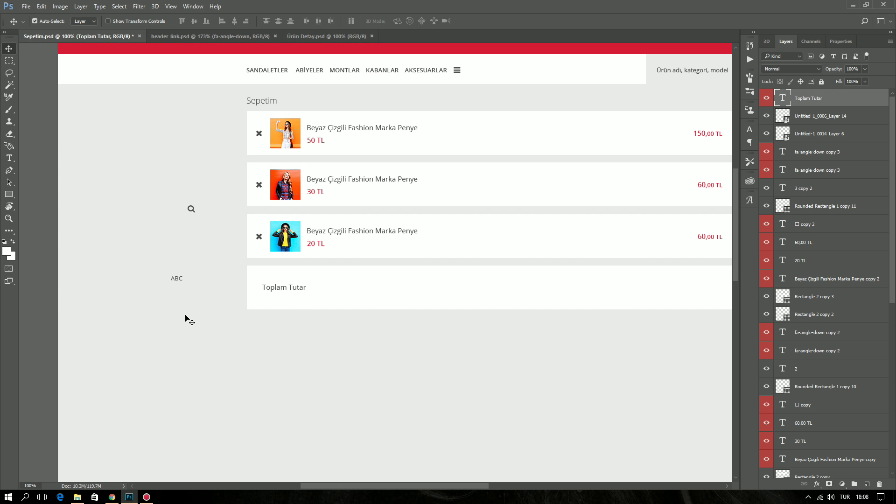
Make a duplicate 'Toplam Tutar' label, then delete the extra copy
mouse_move(301, 290)
mouse_down()
mouse_move(370, 290)
mouse_move(326, 294)
mouse_up()
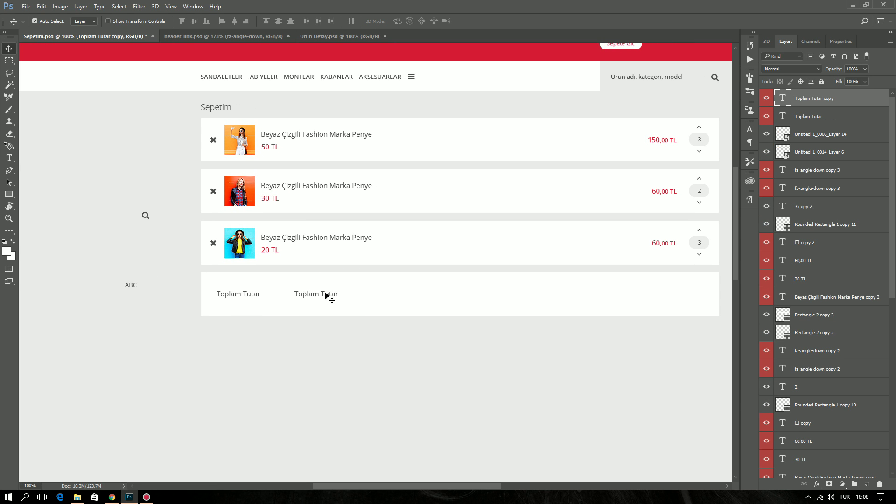
double_click(326, 294)
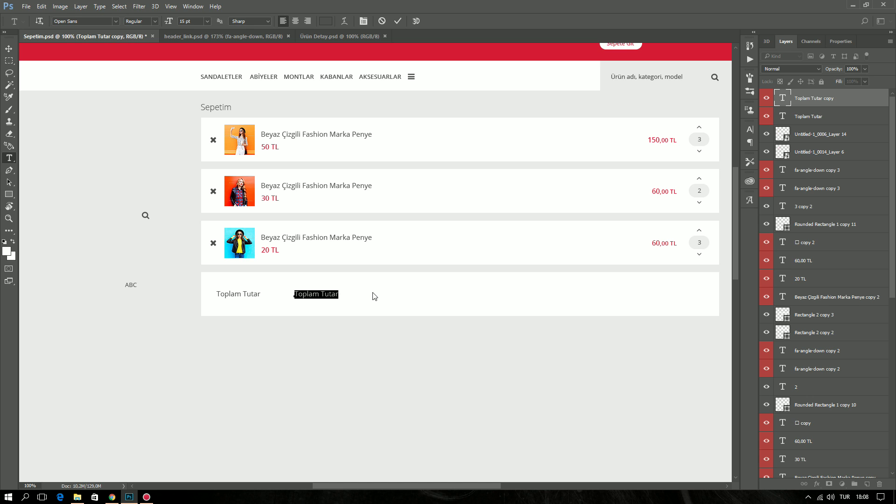
text(Toplam Tutar)
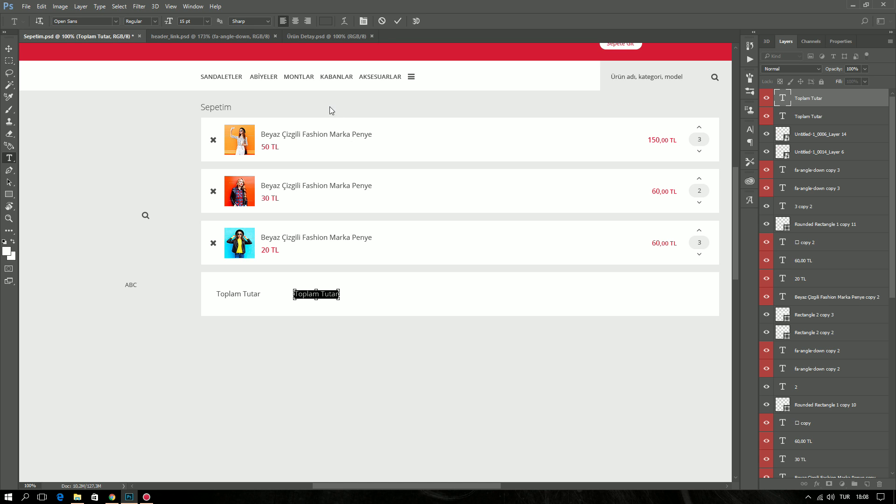
click(613, 221)
key(v)
key(Delete)
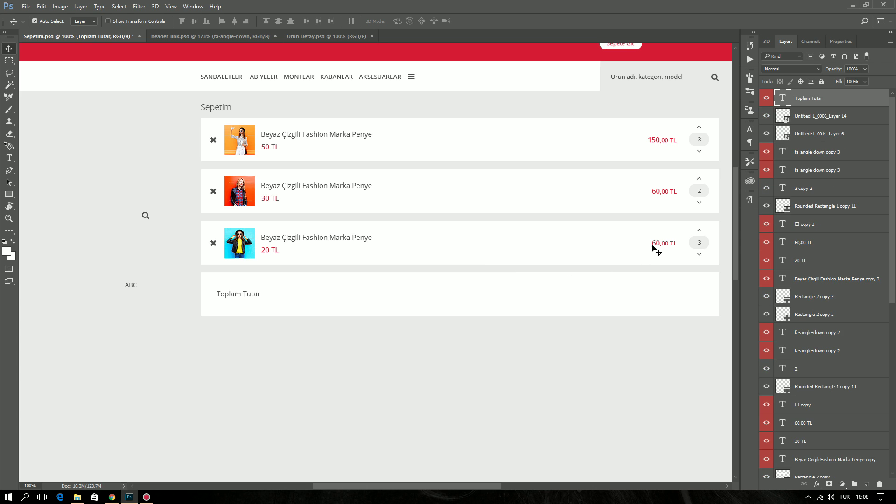
Copy the 60,00 TL total beside Toplam Tutar and enlarge it to about 146%
drag(662, 247, 281, 299)
double_click(282, 295)
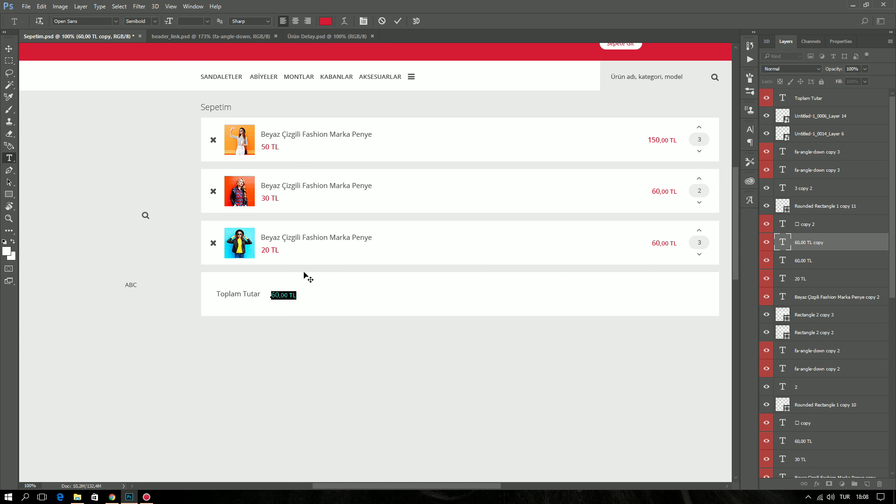
key(ctrl+Return)
key(ctrl+t)
drag(297, 290, 315, 279)
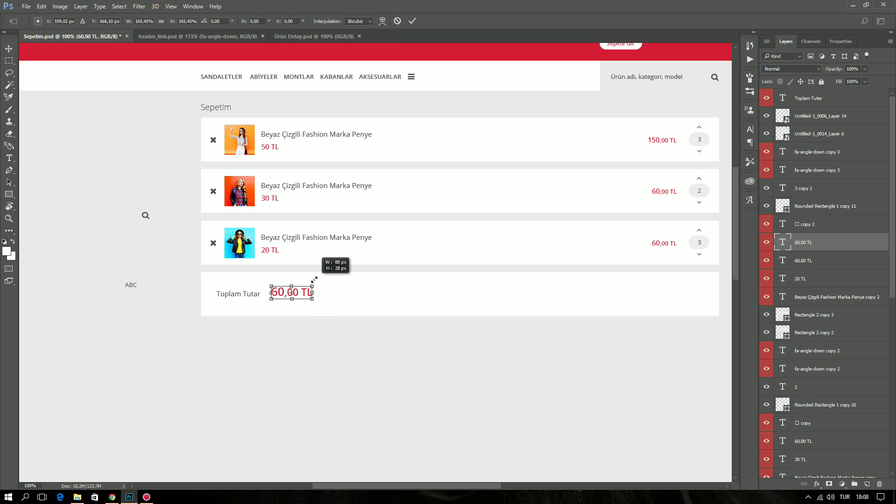
key(Return)
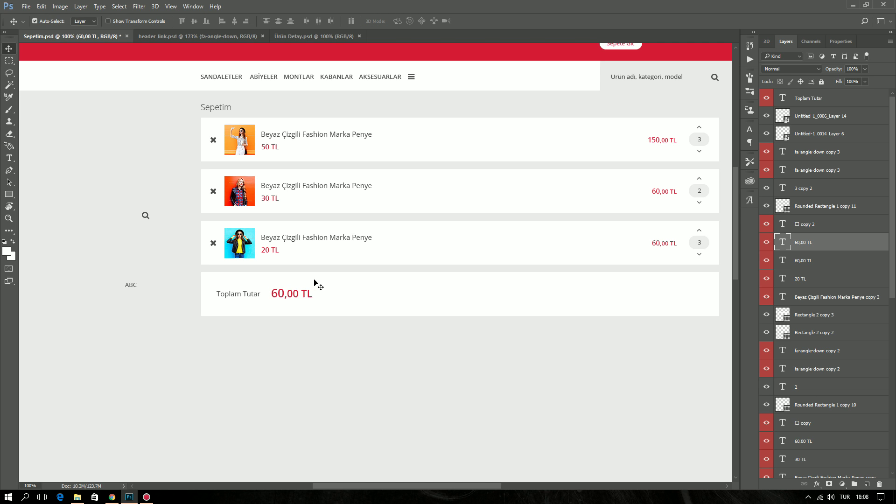
scroll(201, 267, up, 3)
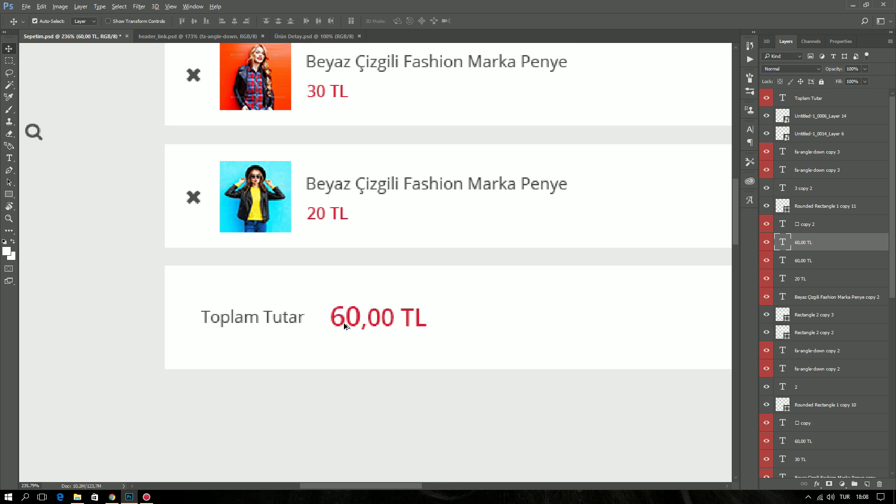
scroll(378, 317, down, 3)
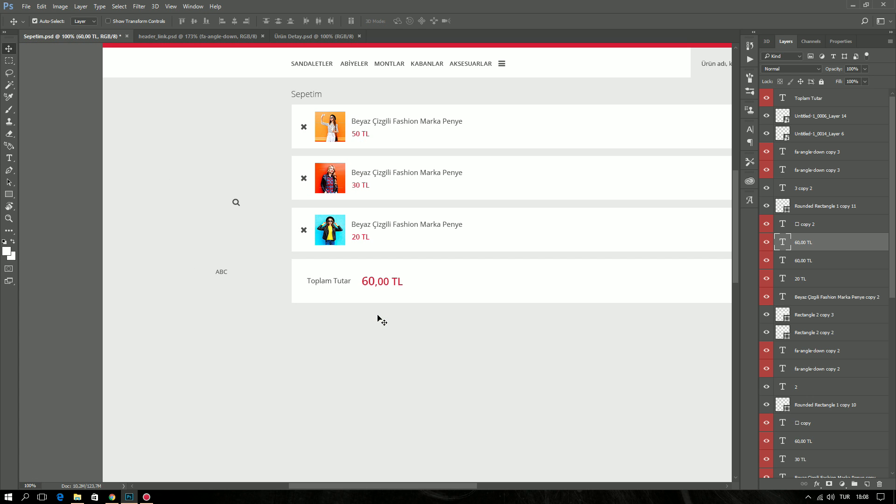
mouse_move(394, 310)
mouse_down()
mouse_move(283, 312)
mouse_move(347, 306)
mouse_up()
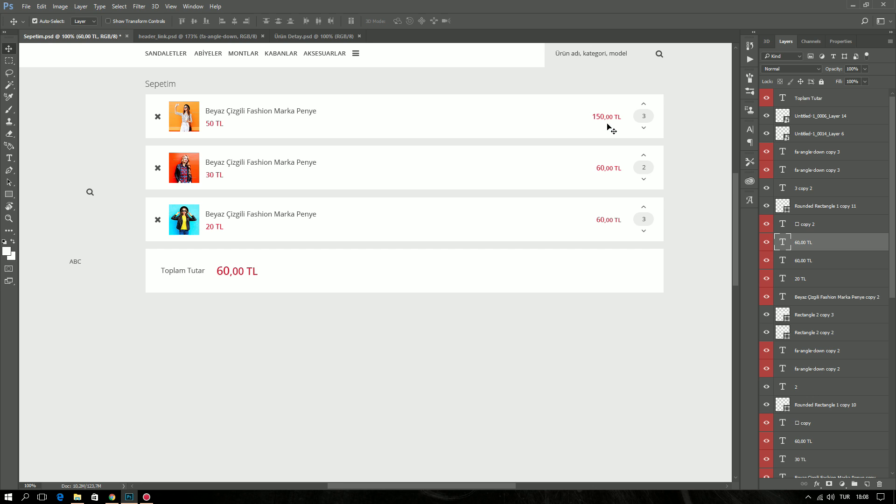
Change the amount beside Toplam Tutar to 270,00 TL and nudge it up slightly
click(216, 273)
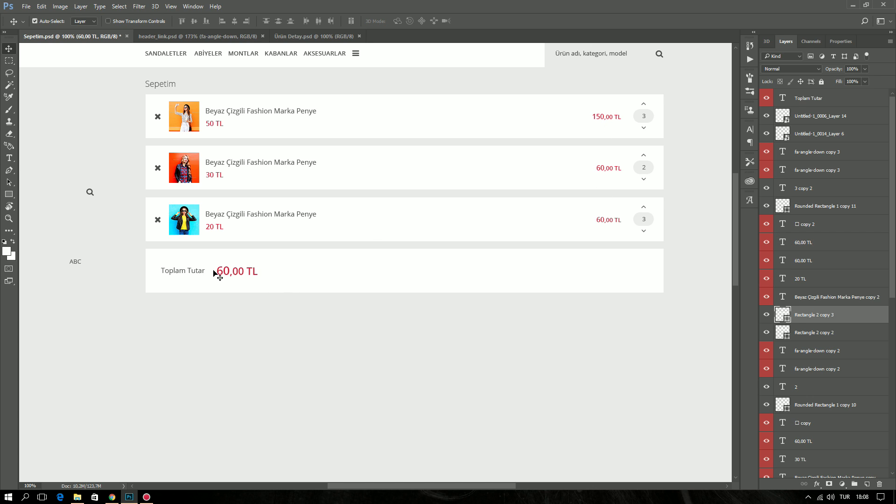
key(t)
drag(231, 272, 200, 273)
text(270)
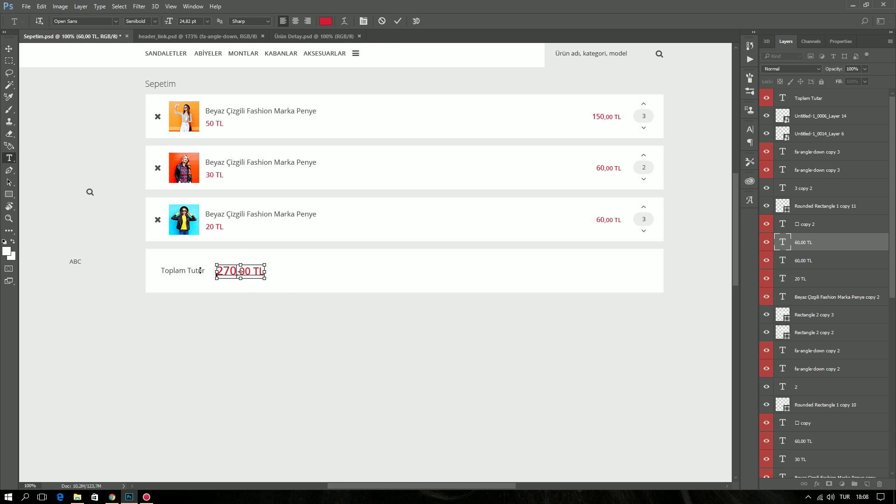
key(ctrl+Return)
key(v)
drag(375, 316, 381, 272)
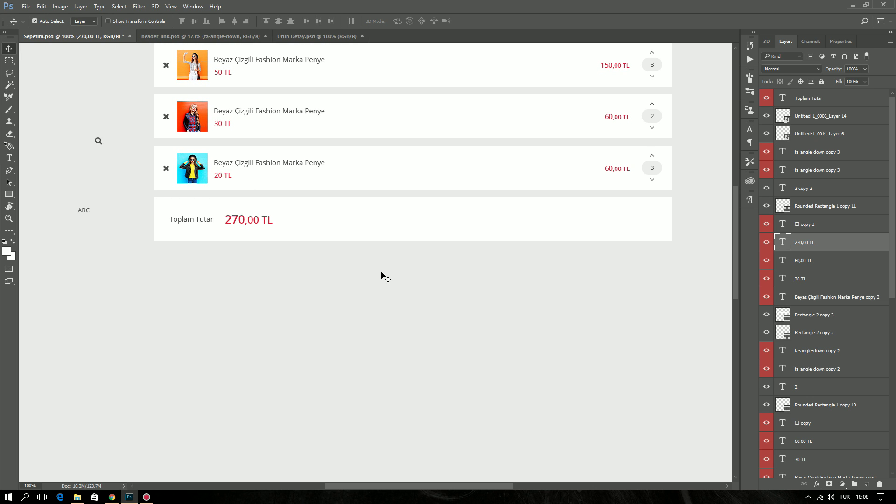
key(Up)
key(Up)
key(Up)
Reduce the ',00 TL' part of the 270,00 TL total to font size 20
key(t)
drag(245, 219, 224, 219)
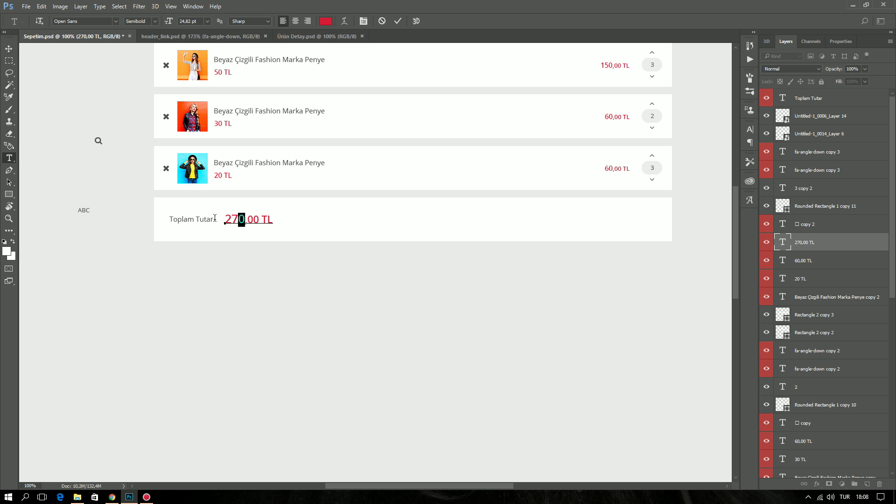
key(Return)
key(ctrl+Return)
drag(243, 220, 310, 220)
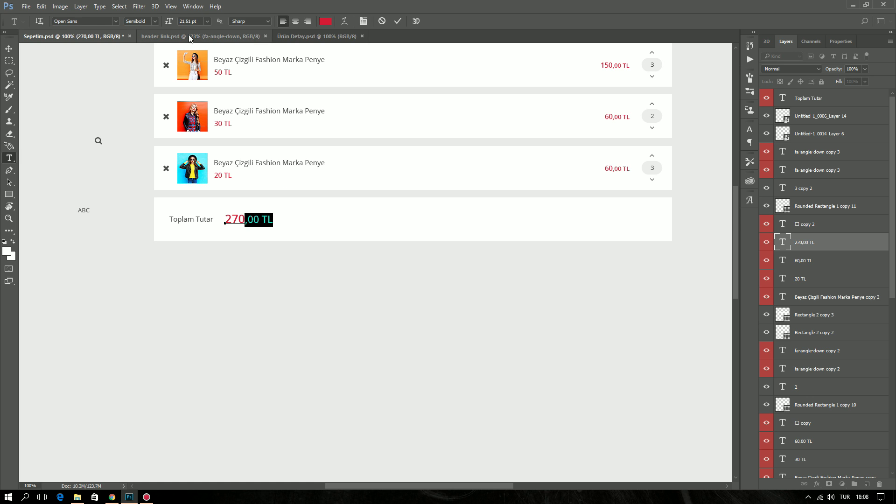
click(194, 22)
text(20)
key(Return)
key(ctrl+Return)
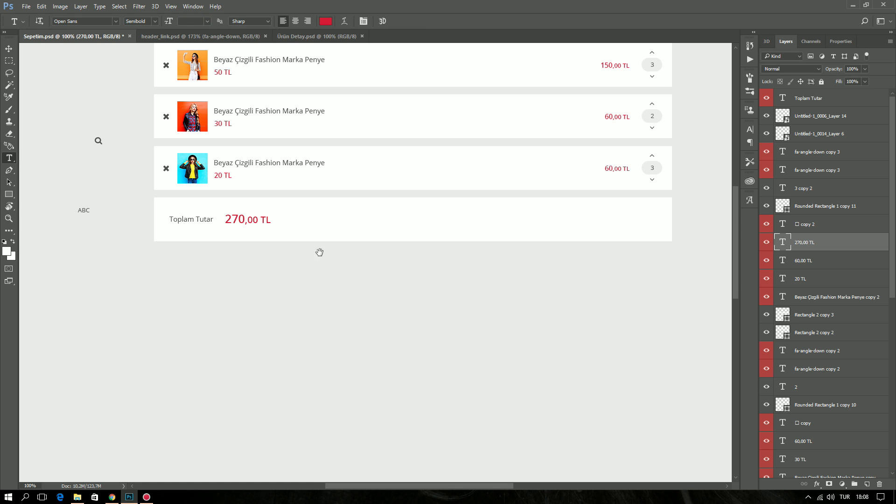
drag(319, 252, 260, 261)
key(v)
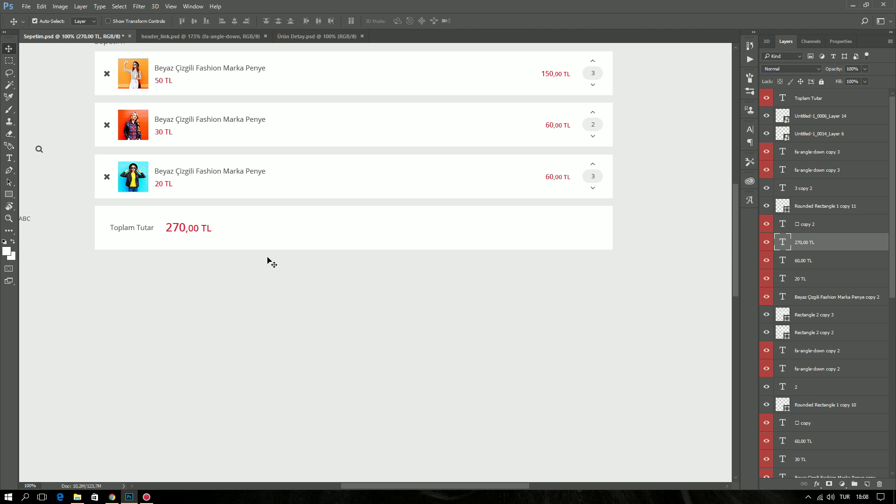
scroll(144, 229, up, 2)
Duplicate the 'Toplam Tutar' label and retype the copy as 'KDV DAHİL'
scroll(144, 229, up, 3)
mouse_move(124, 218)
mouse_down()
mouse_move(357, 225)
mouse_move(297, 225)
mouse_up()
double_click(280, 218)
key(ctrl+a)
text(KDV D)
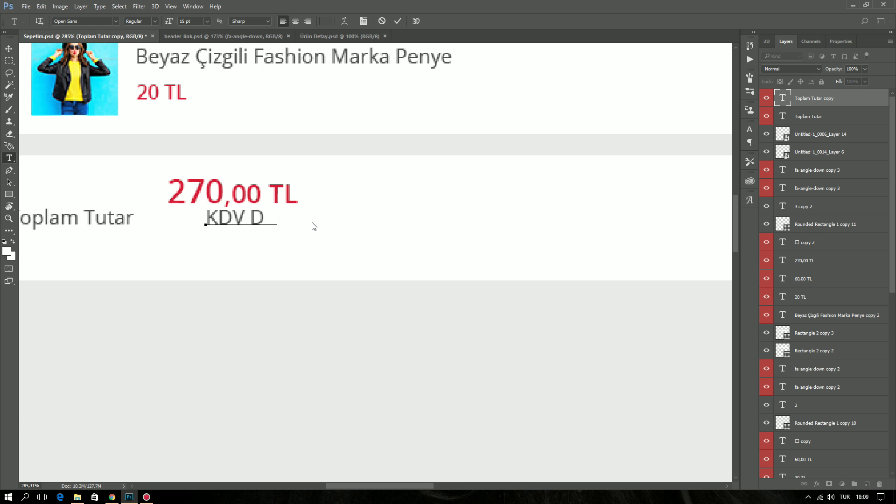
text(AHİL)
key(ctrl+Return)
Set the 'KDV DAHİL' caption to a small 12 pt size
click(285, 210)
key(ctrl+a)
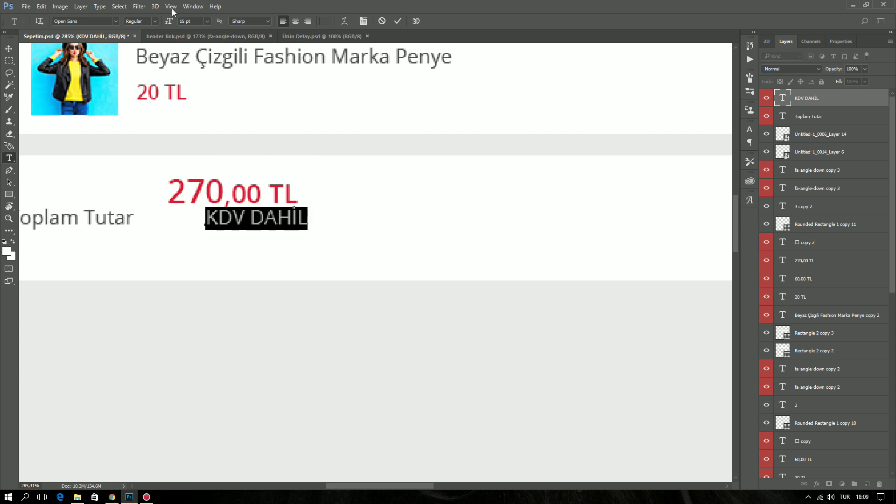
text(12)
key(Return)
key(ctrl+Return)
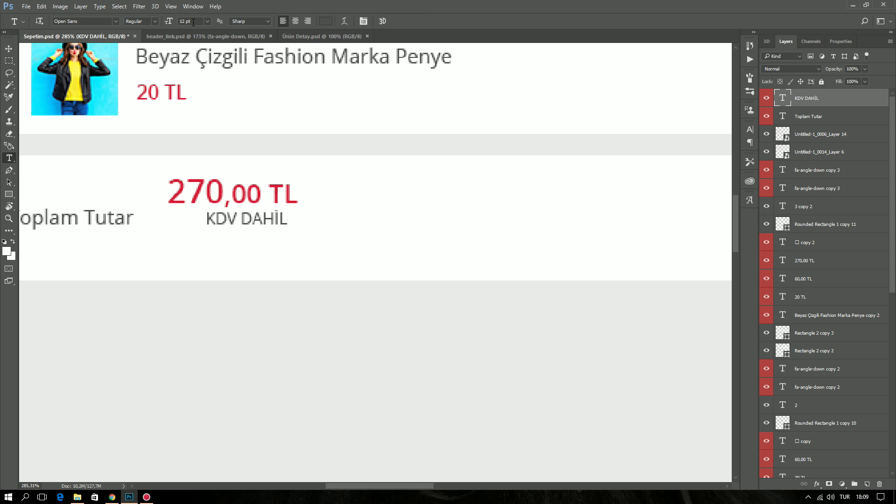
Place 'KDV DAHİL' under the 270,00 TL price and move both down together
key(v)
drag(256, 224, 218, 224)
shift+click(233, 192)
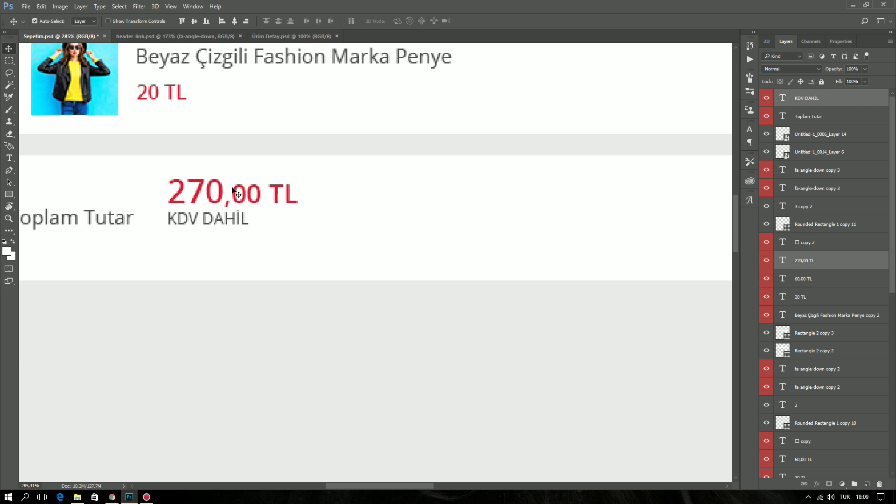
drag(234, 191, 234, 210)
key(ctrl+1)
Recommit the 'KDV DAHİL' text and nudge the price and caption up 1 px
double_click(283, 262)
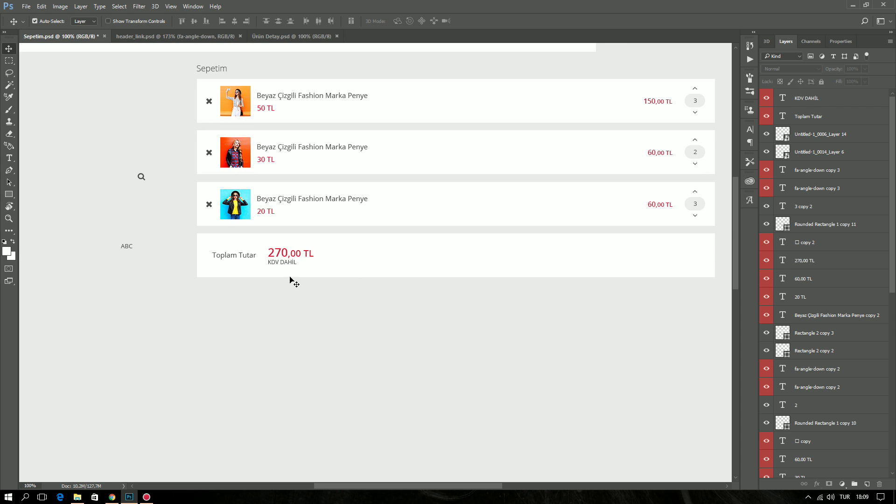
key(ctrl+a)
key(ctrl+Return)
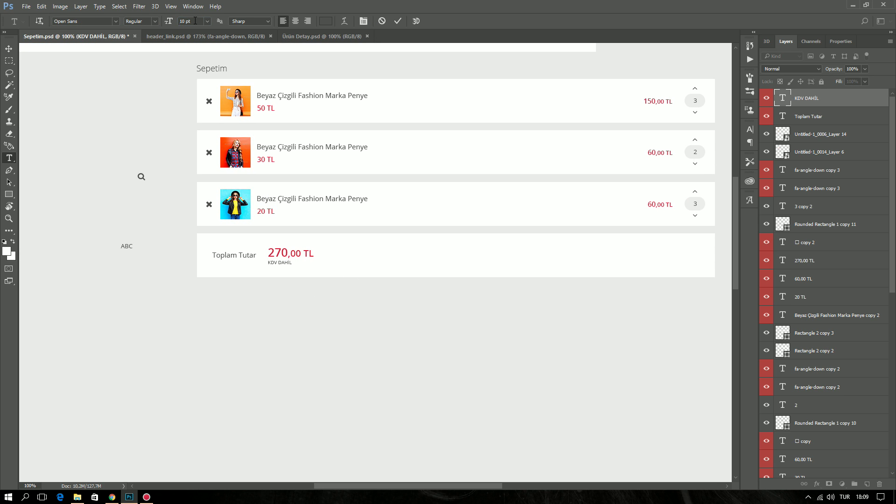
key(v)
scroll(277, 255, up, 5)
scroll(289, 216, up, 2)
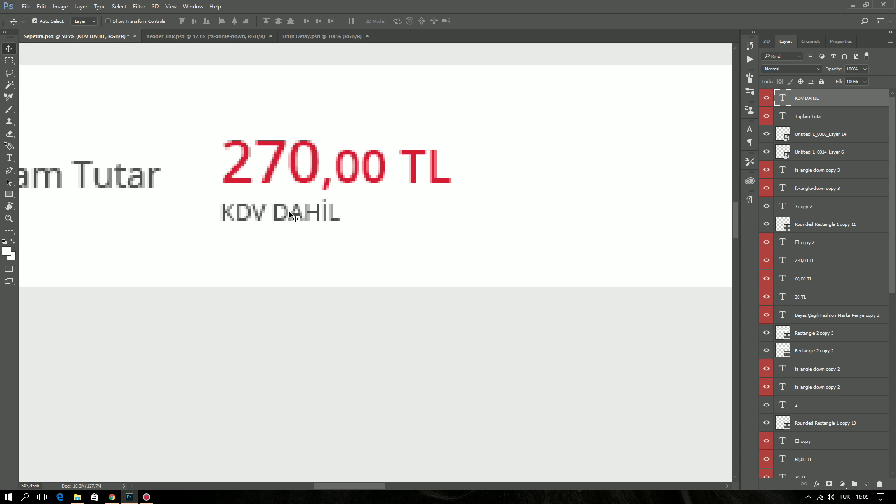
shift+click(293, 169)
drag(293, 167, 293, 164)
Bring the cart rows into view and select the KDV DAHİL and Rectangle 2 copy 3 layers
scroll(293, 164, down, 3)
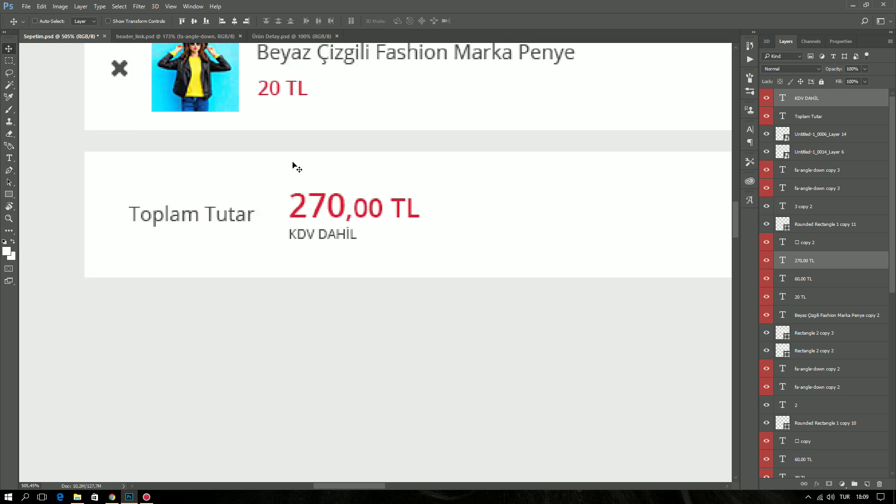
scroll(293, 165, down, 2)
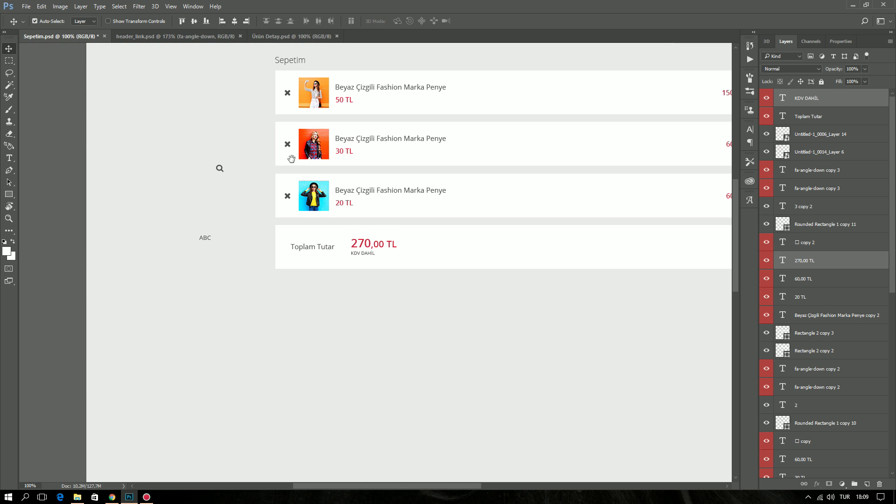
drag(291, 159, 113, 143)
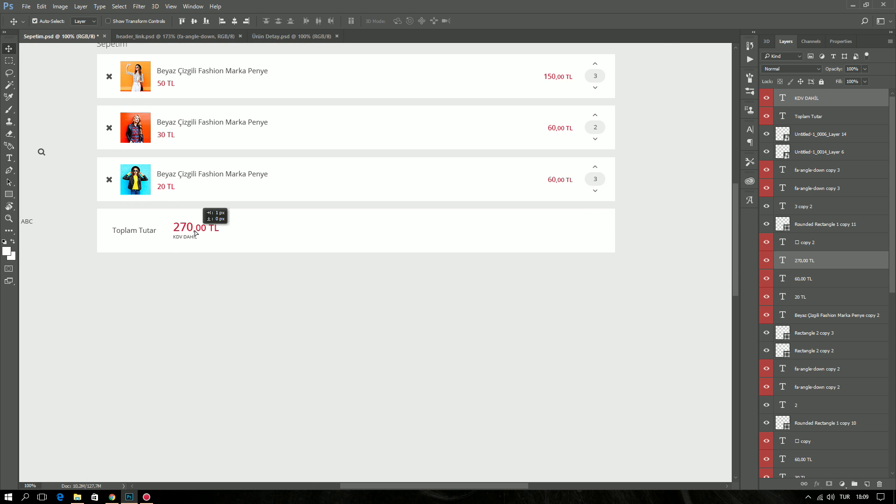
click(330, 304)
scroll(330, 304, up, 4)
scroll(386, 351, up, 1)
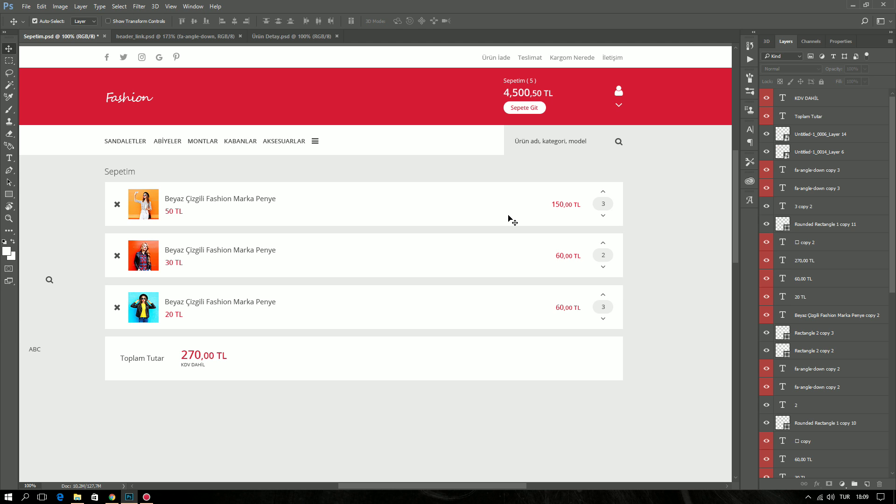
click(201, 369)
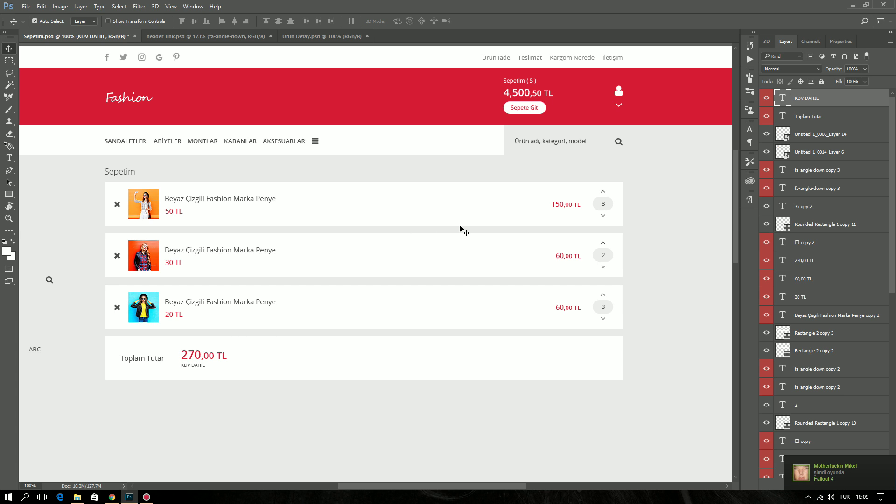
click(461, 368)
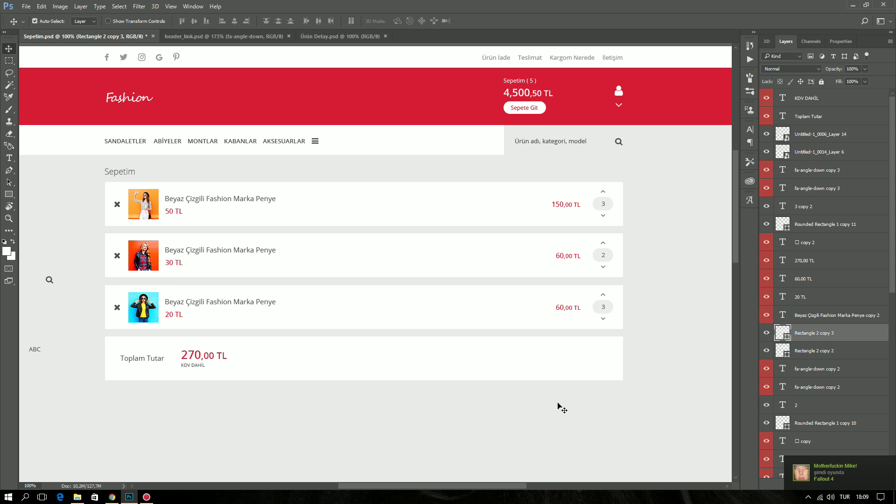
scroll(293, 303, down, 2)
scroll(380, 306, up, 3)
scroll(392, 340, down, 1)
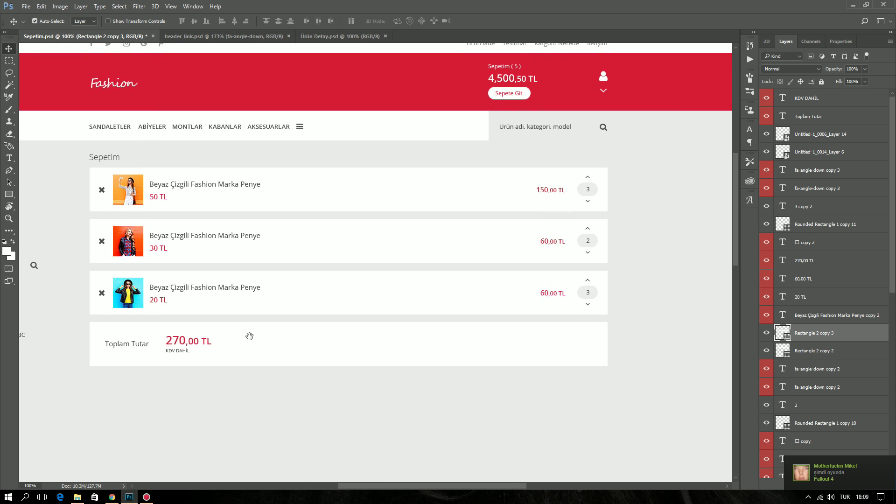
click(205, 391)
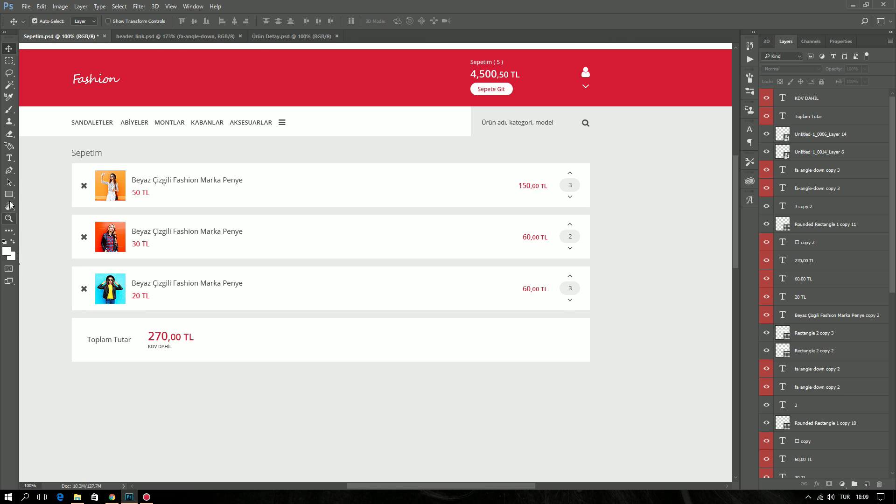
Draw a 177 × 43 px rounded rectangle with a 21.5 px corner radius
click(14, 198)
click(45, 204)
drag(487, 328, 570, 349)
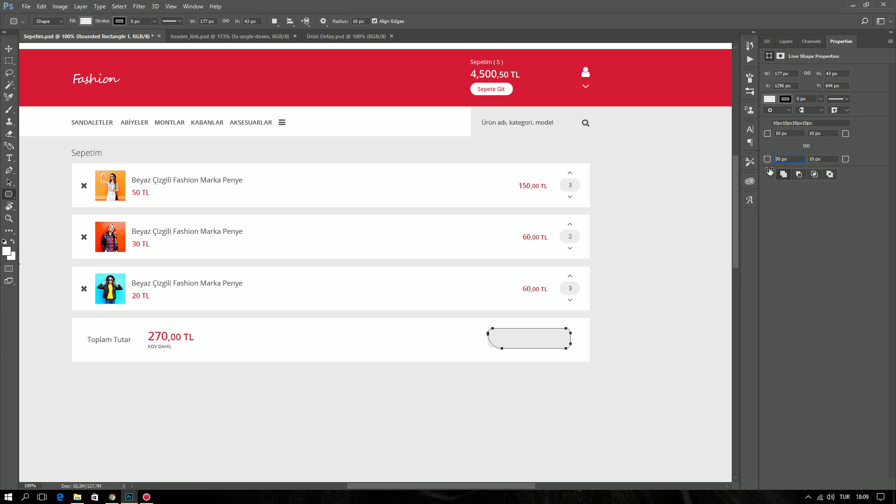
drag(770, 158, 889, 170)
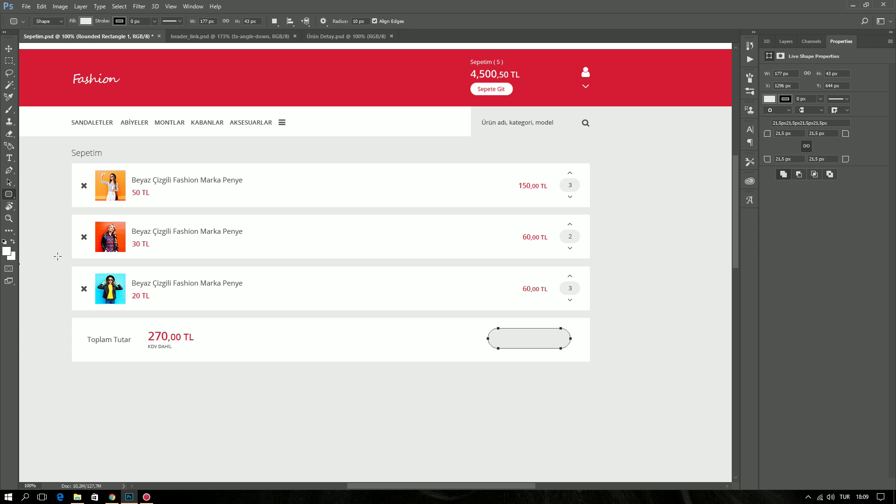
Fill the pill with the header red and position it inside the total box
click(7, 251)
click(364, 100)
key(Return)
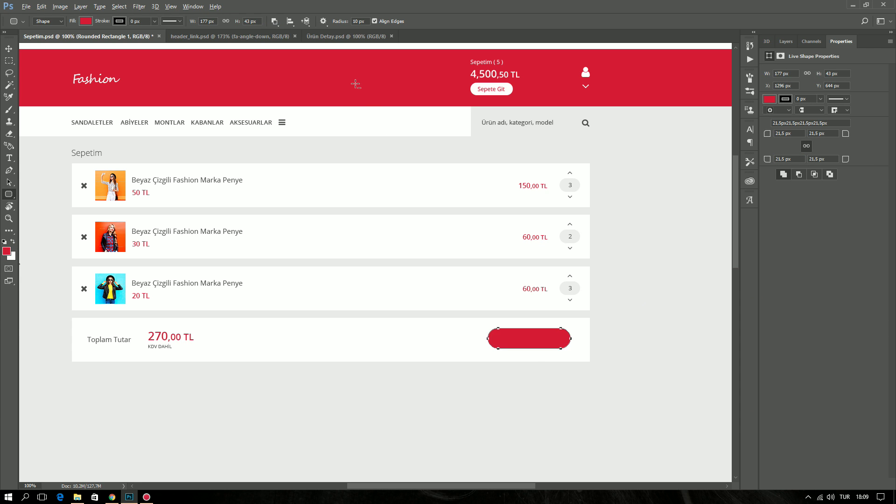
key(v)
scroll(594, 384, up, 3)
scroll(594, 383, up, 2)
mouse_move(532, 283)
mouse_down()
mouse_move(539, 164)
mouse_move(561, 293)
mouse_up()
key(ctrl+1)
Copy the 270,00 TL text onto the pill, colour it white (ffffff) and centre it
drag(42, 273, 419, 276)
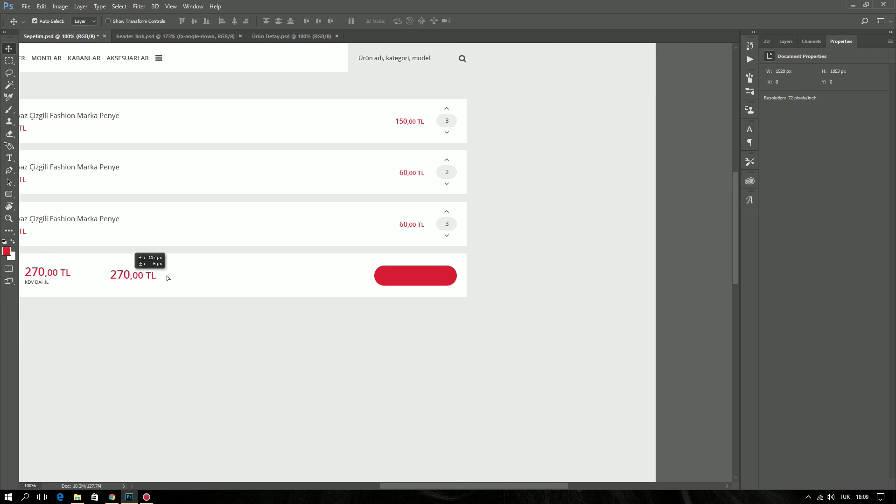
scroll(416, 273, up, 3)
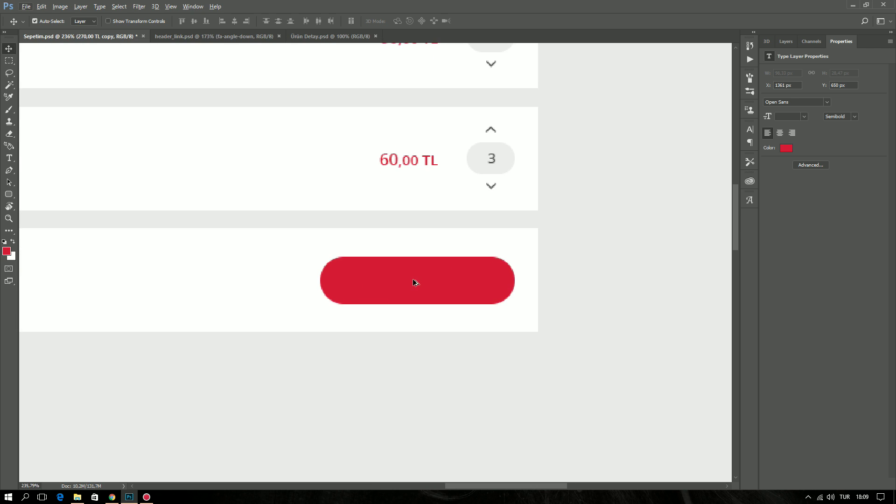
double_click(414, 280)
click(326, 24)
text(ffffff)
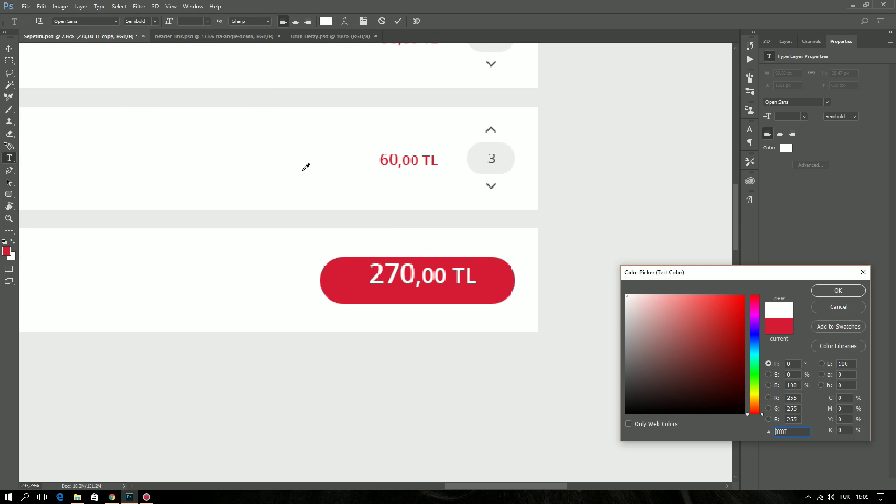
key(Return)
key(ctrl+Return)
key(v)
drag(401, 284, 408, 286)
Retype the pill text as 'Ödeme Yöntemini Seç'
scroll(408, 286, down, 2)
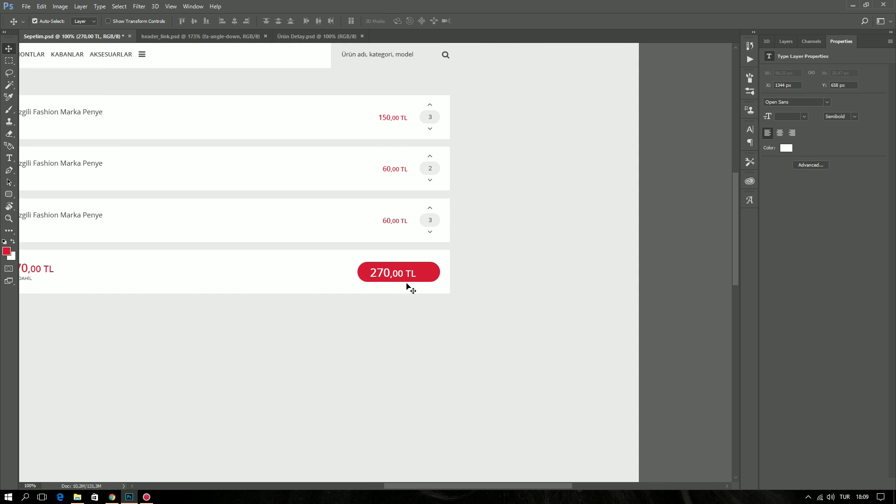
double_click(405, 273)
text(Ödeme Yöntemine)
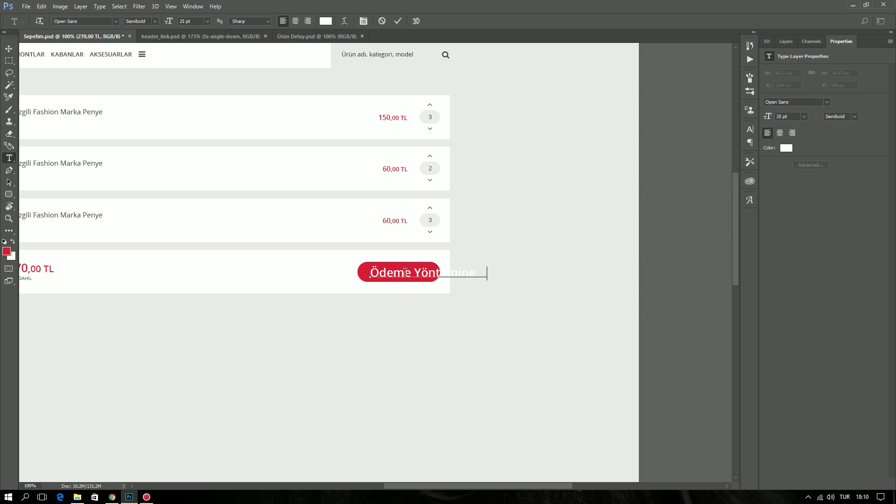
key(BackSpace)
key(BackSpace)
key(BackSpace)
text(i Seç)
Set the button label font size to 18 pt
key(ctrl+a)
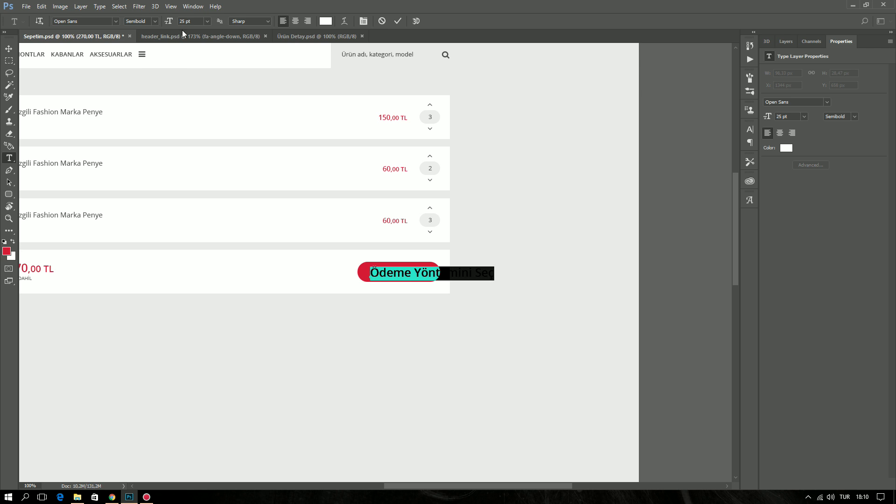
click(187, 21)
text(20)
key(Return)
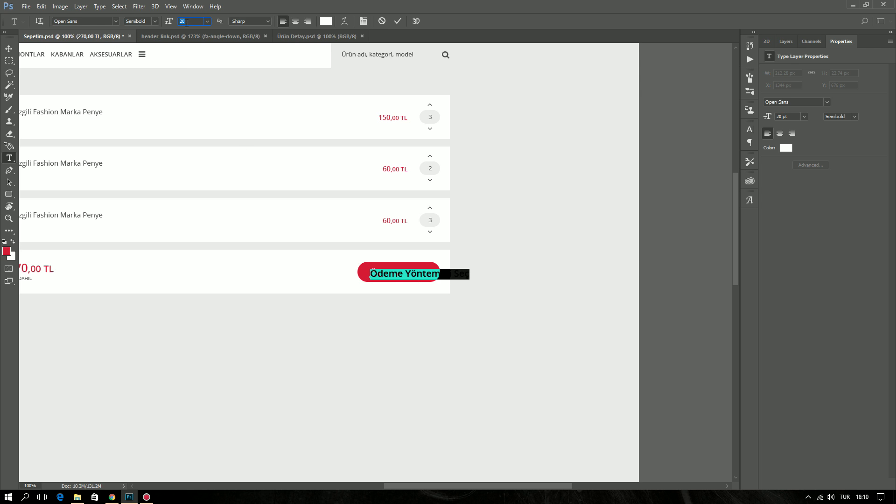
text(18)
key(Return)
key(ctrl+Return)
key(v)
Switch the label to Regular weight and move it left within the pill
scroll(374, 290, up, 5)
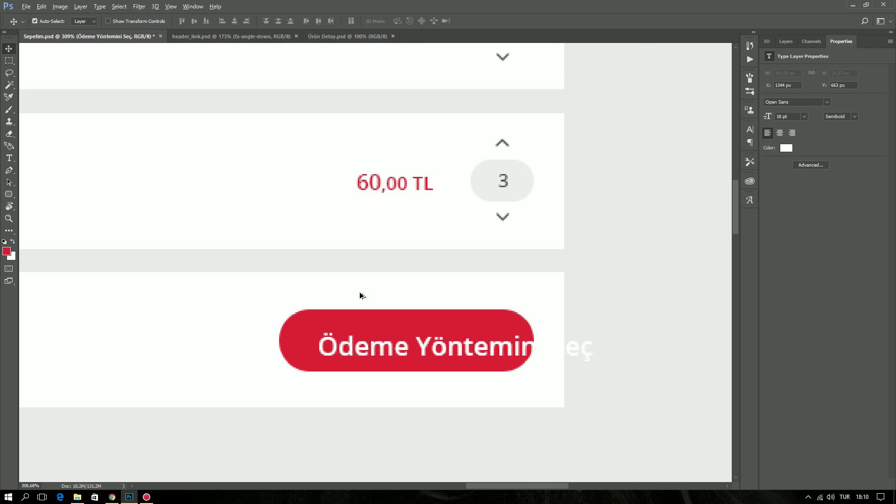
double_click(415, 351)
click(140, 21)
click(150, 47)
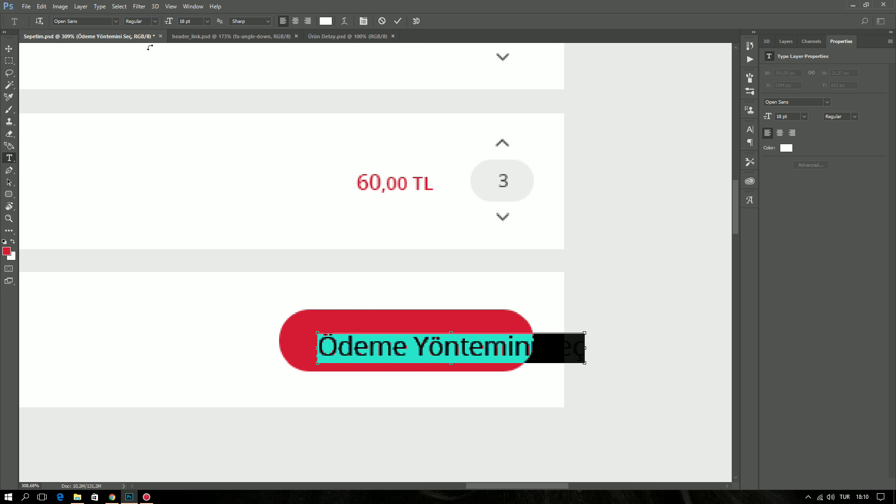
key(ctrl+Return)
key(v)
mouse_move(413, 336)
mouse_down()
mouse_move(318, 330)
mouse_move(181, 340)
mouse_up()
Widen the red pill to 246 × 43 px and view the whole cart layout
click(320, 316)
key(ctrl+t)
key(Return)
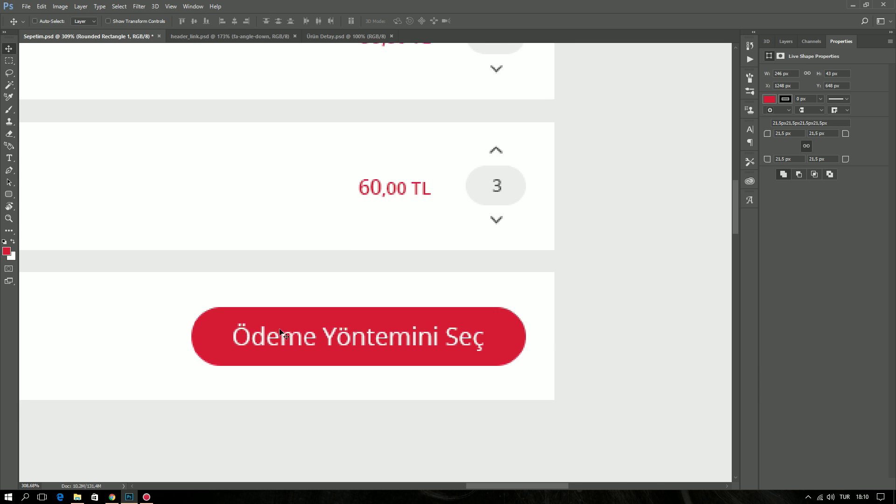
key(ctrl+1)
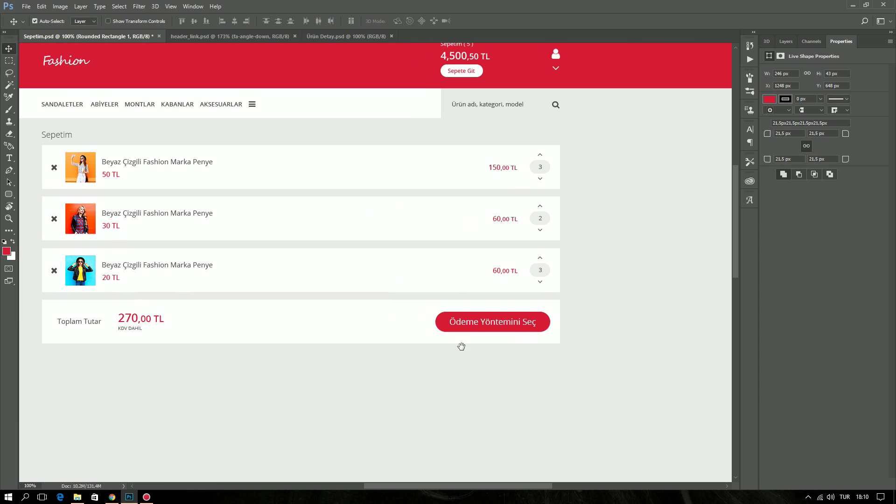
mouse_move(441, 299)
mouse_down()
mouse_move(446, 357)
mouse_move(454, 290)
mouse_up()
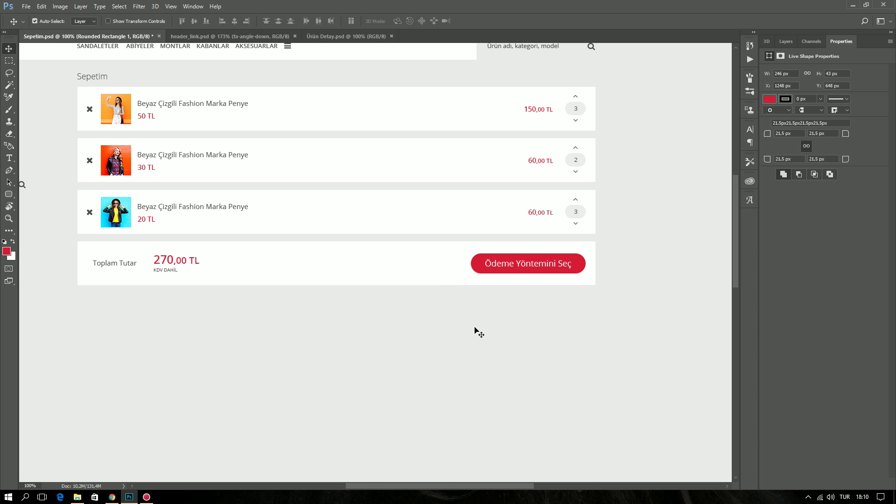
Set the 'Ödeme Yöntemini Seç' label to 17 pt
click(624, 319)
key(t)
triple_click(533, 261)
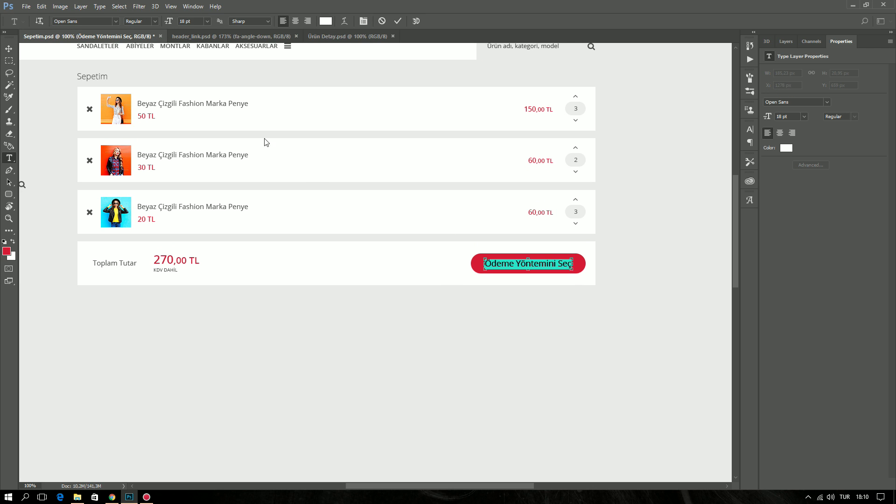
key(Return)
key(ctrl+Return)
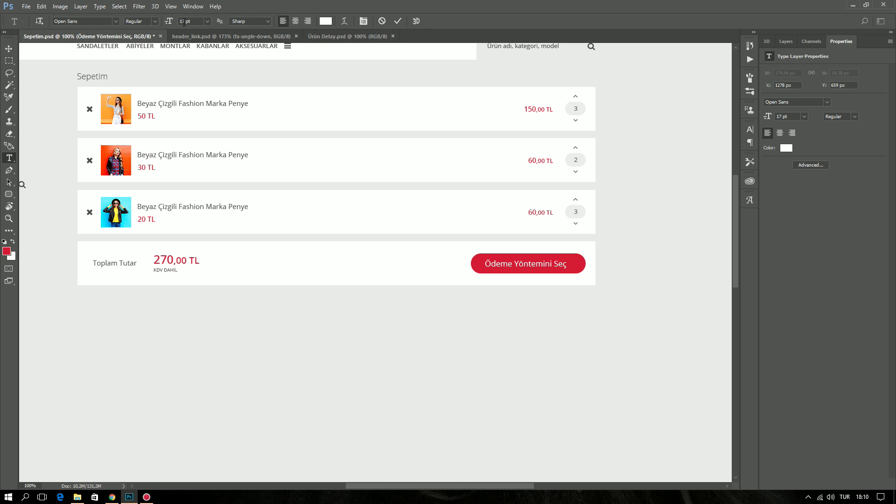
key(v)
Shift the label right and pull the pill's left edge in, narrowing it to 227 × 43 px
scroll(430, 174, up, 3)
scroll(671, 237, up, 3)
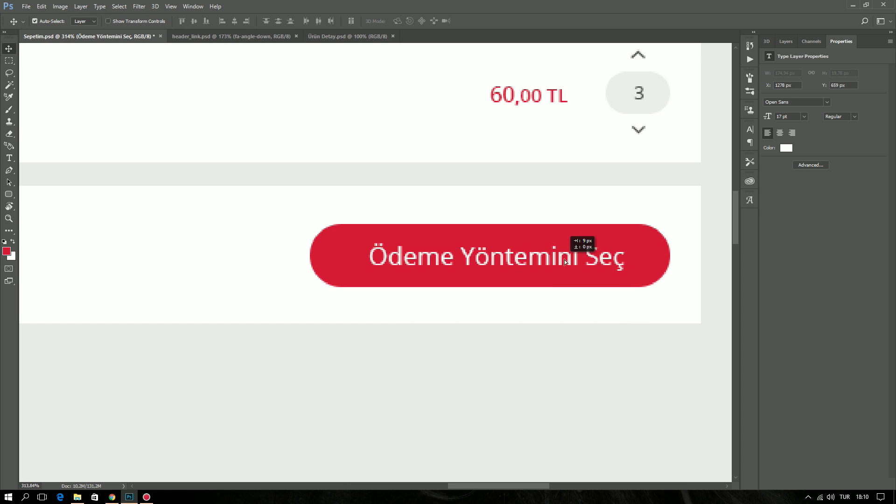
drag(411, 263, 441, 264)
click(346, 258)
key(ctrl+t)
drag(310, 256, 338, 255)
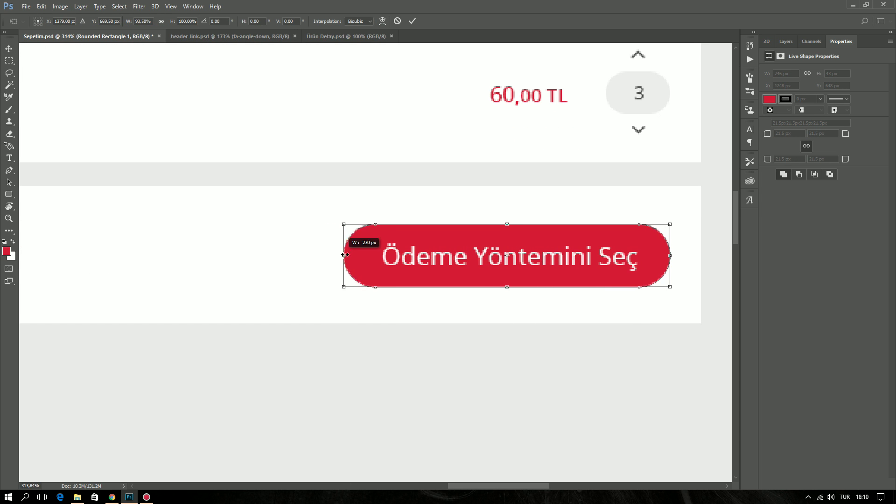
key(Return)
Fine-tune the label's position in the pill, nudging it up 1 px
drag(415, 260, 441, 266)
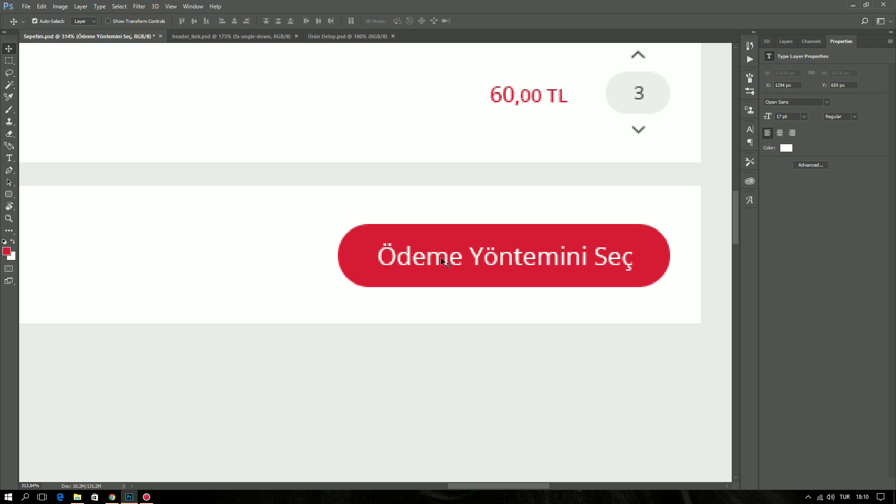
key(ctrl+1)
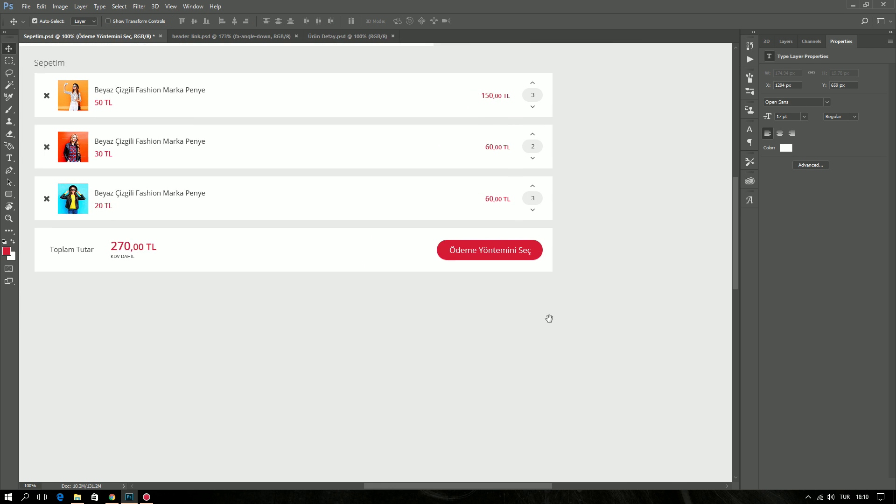
key(Up)
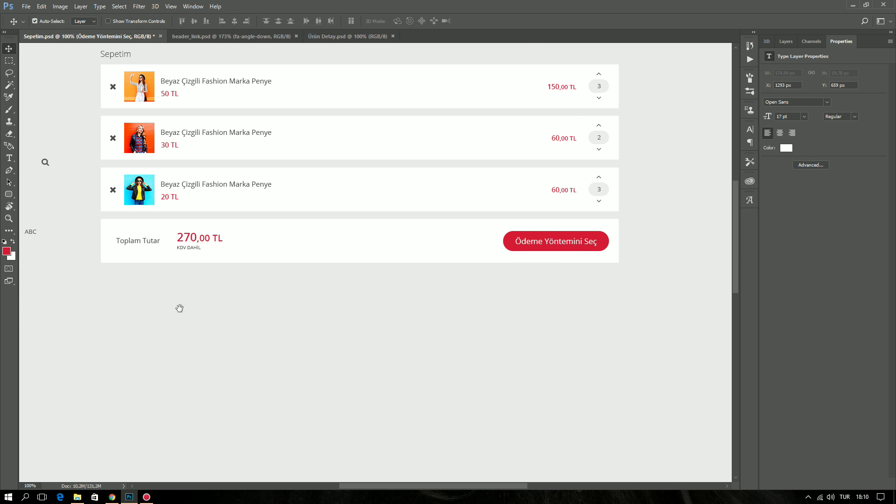
drag(50, 164, 127, 265)
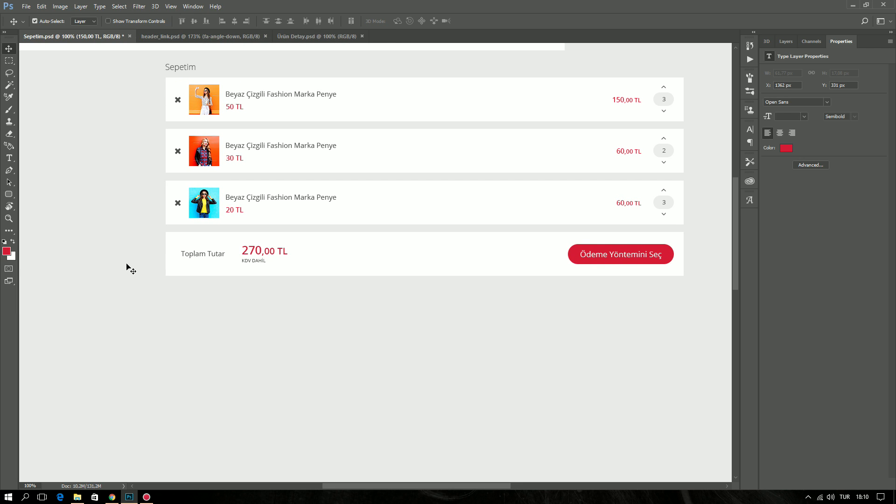
scroll(383, 324, down, 3)
scroll(426, 174, up, 2)
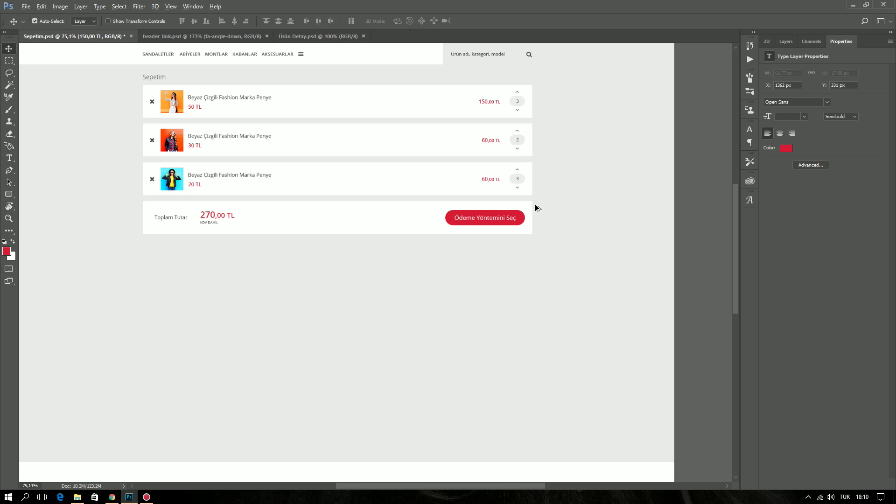
scroll(423, 193, up, 1)
scroll(422, 192, up, 1)
scroll(332, 236, up, 1)
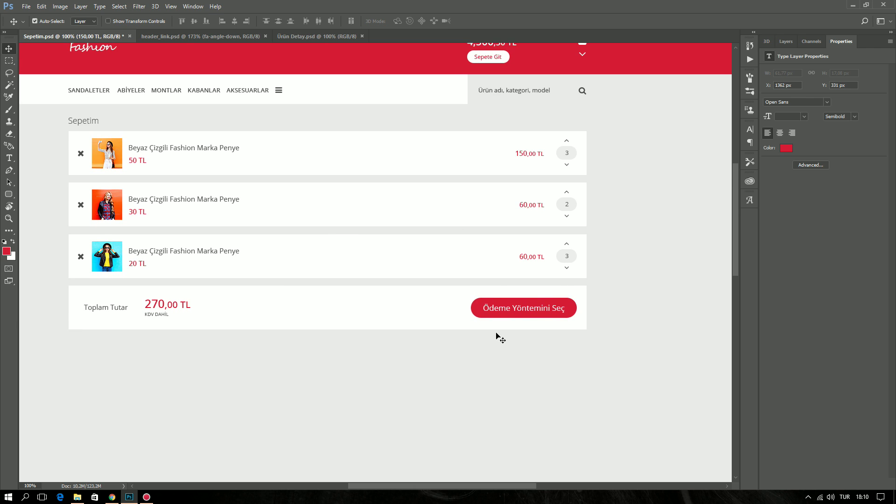
click(514, 317)
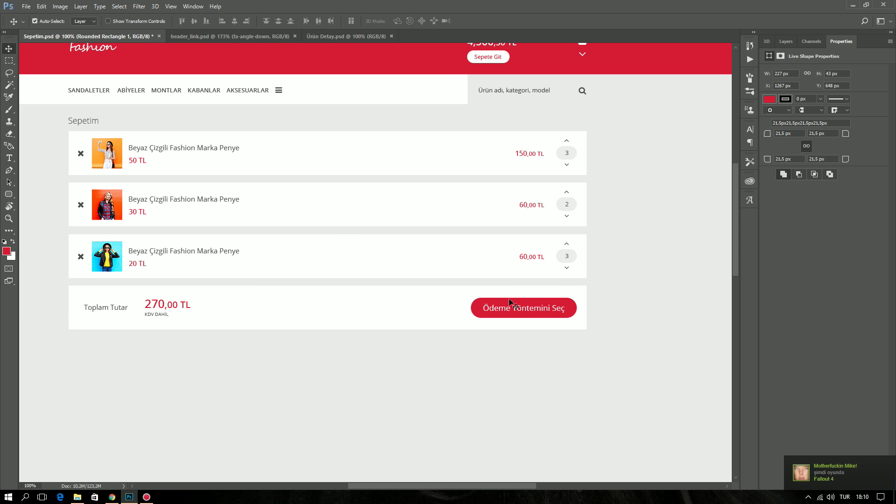
click(513, 308)
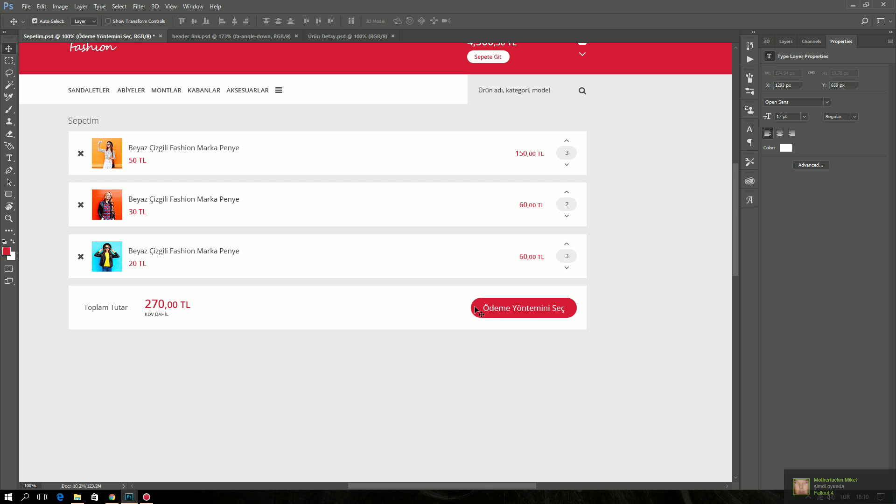
mouse_move(352, 312)
mouse_down()
mouse_move(352, 362)
mouse_move(362, 369)
mouse_up()
scroll(359, 234, down, 5)
key(ctrl+t)
drag(348, 224, 366, 432)
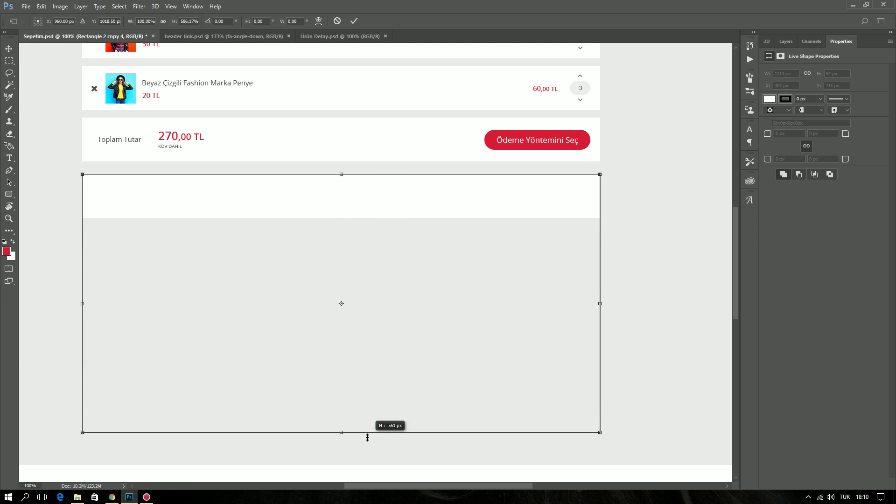
key(Return)
scroll(452, 269, up, 5)
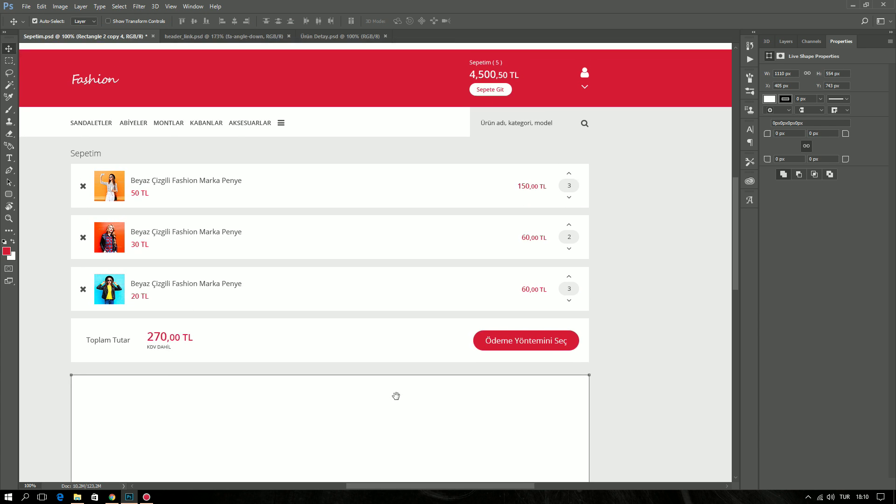
scroll(400, 330, down, 5)
scroll(369, 327, down, 5)
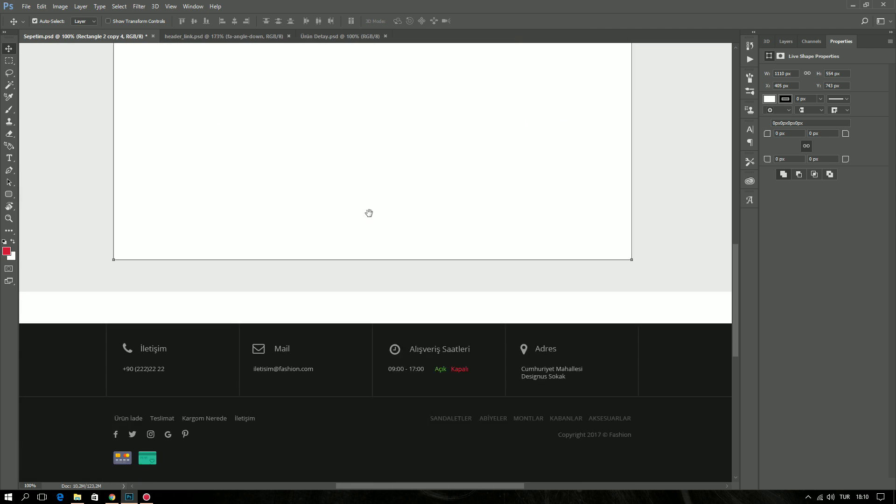
scroll(368, 207, down, 5)
scroll(368, 210, up, 5)
scroll(366, 247, up, 2)
scroll(364, 274, up, 5)
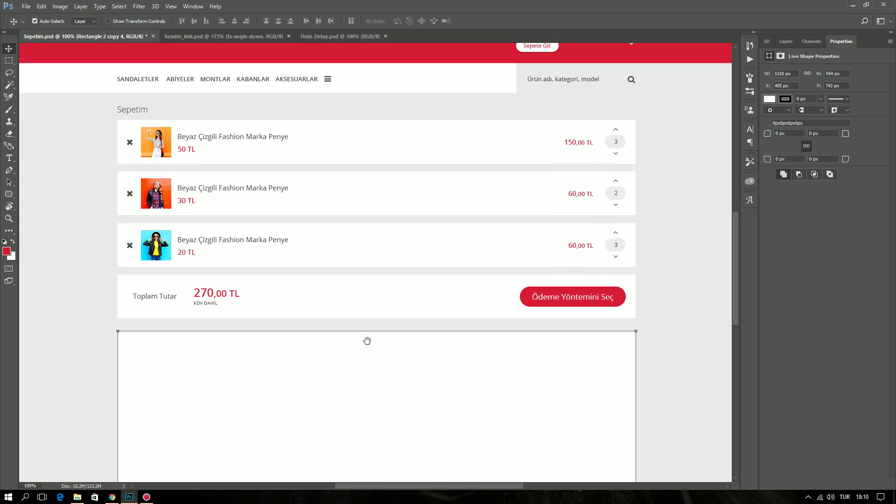
scroll(366, 340, up, 1)
scroll(358, 261, down, 4)
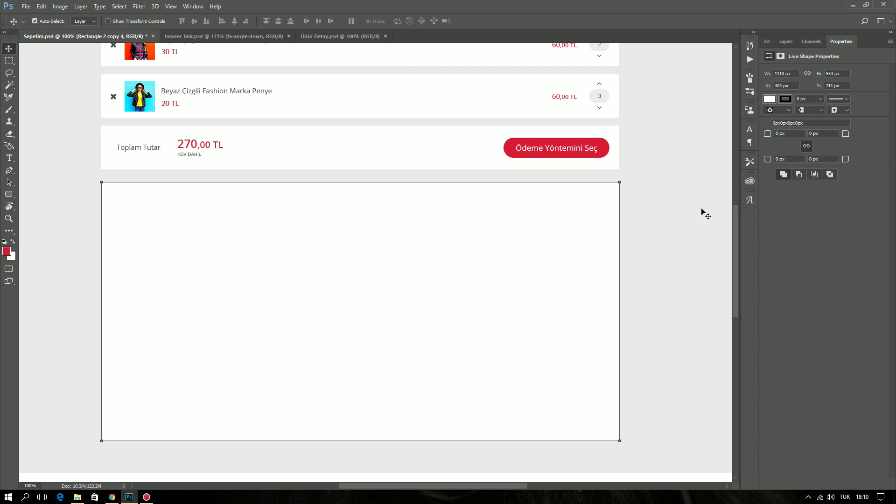
click(682, 209)
scroll(423, 413, up, 1)
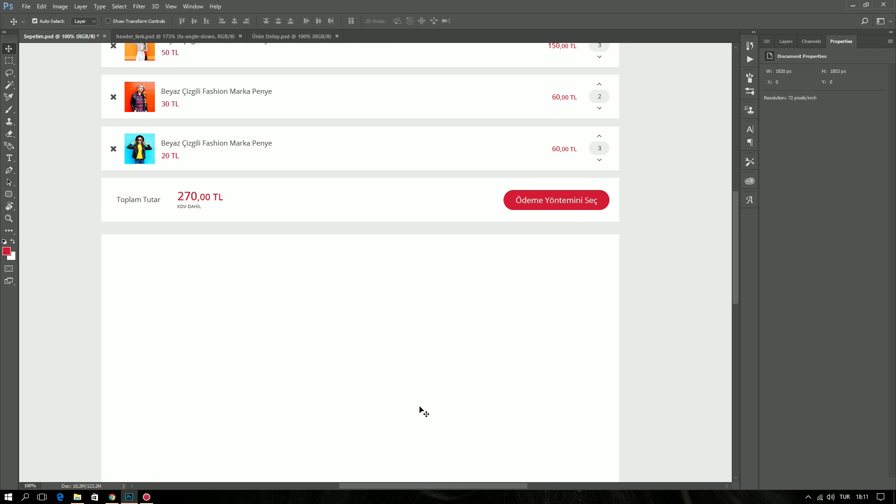
click(423, 412)
key(Delete)
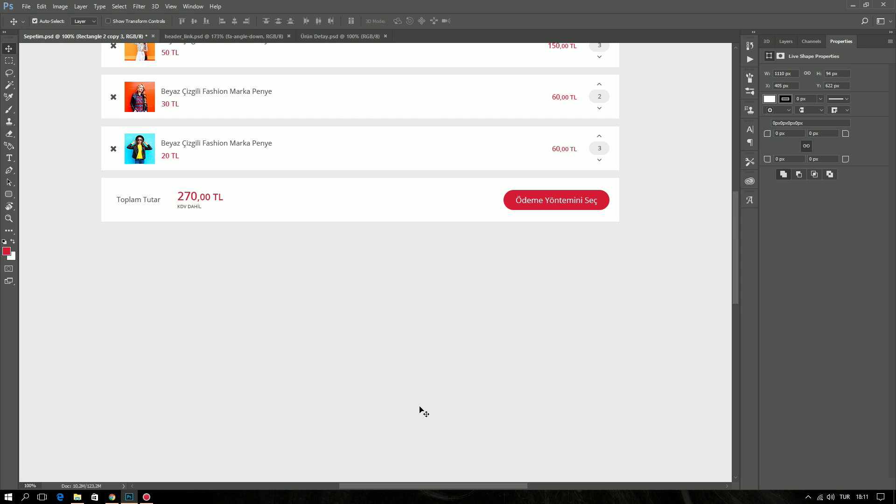